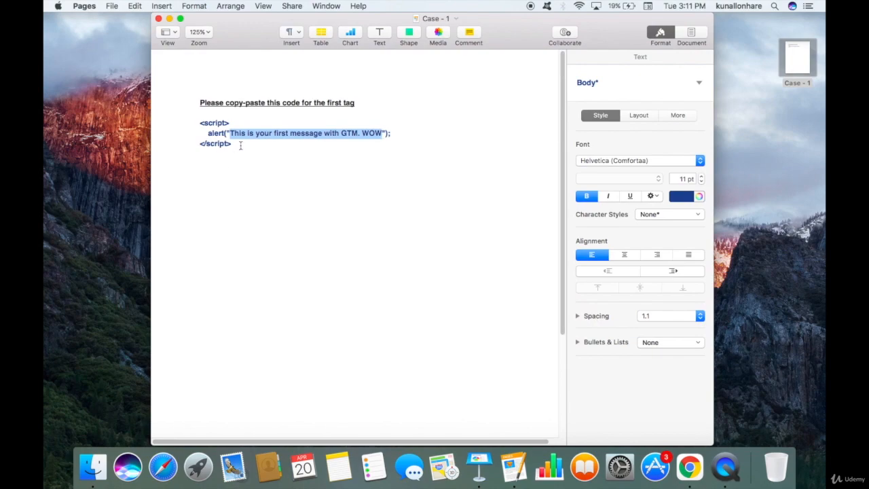
# Copy the complete script code from the Case - 1 document, then close it and switch to the Keynote presentation.
pyautogui.rightClick(216, 127)
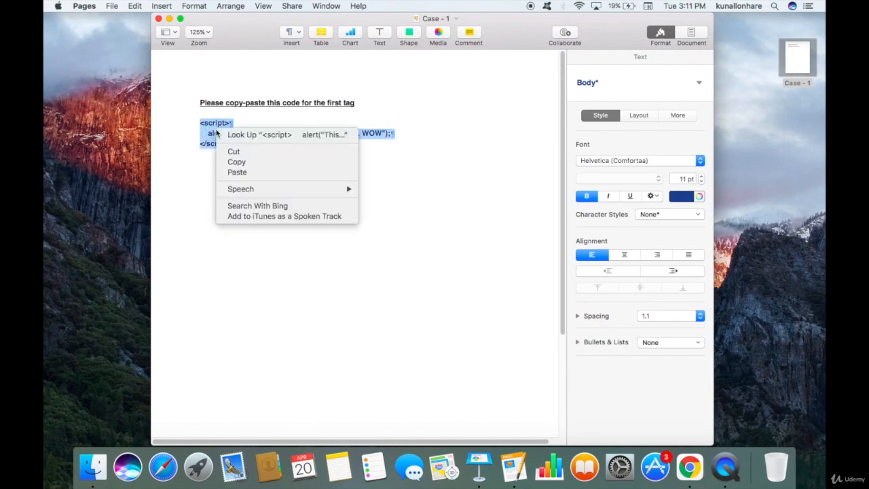
pyautogui.click(239, 162)
pyautogui.click(283, 164)
pyautogui.click(160, 19)
pyautogui.hotkey('ctrl', 'Right')
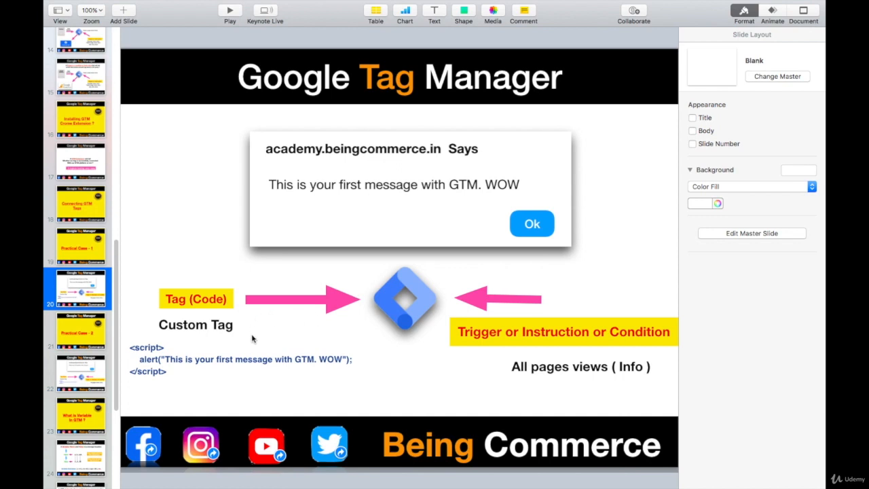
# Examine the alert message text and the surrounding script code under Custom Tag on the slide.
pyautogui.doubleClick(178, 360)
pyautogui.click(164, 359)
pyautogui.moveTo(164, 359); pyautogui.dragTo(343, 360)
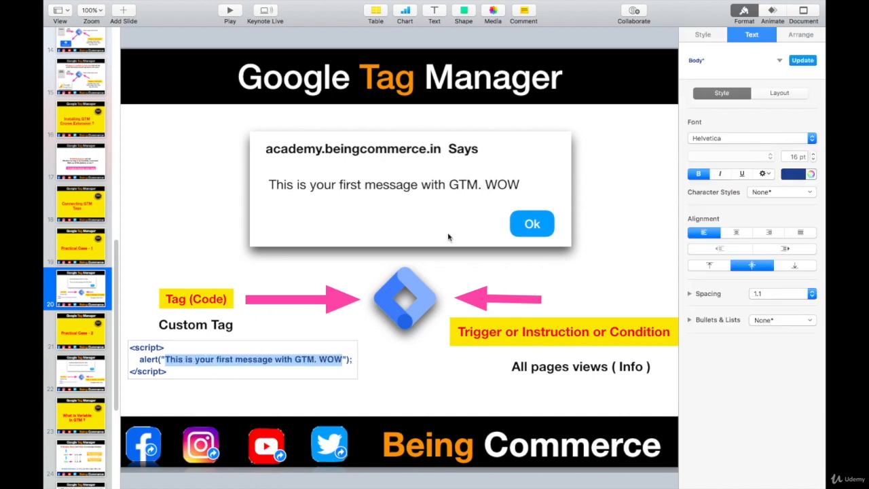
pyautogui.moveTo(165, 359); pyautogui.dragTo(339, 357)
pyautogui.moveTo(165, 359); pyautogui.dragTo(336, 357)
pyautogui.moveTo(171, 371); pyautogui.dragTo(130, 347)
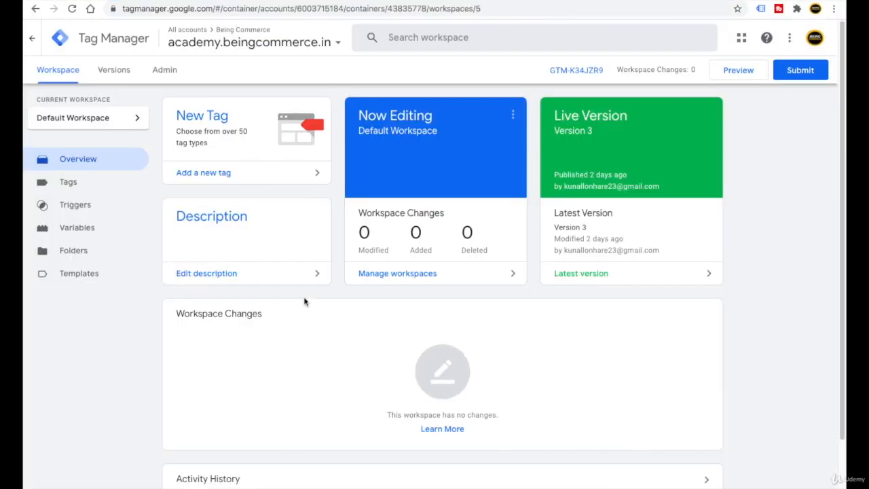
# Create a new tag in the Tag Manager workspace in the browser and name it "case 1".
pyautogui.click(93, 183)
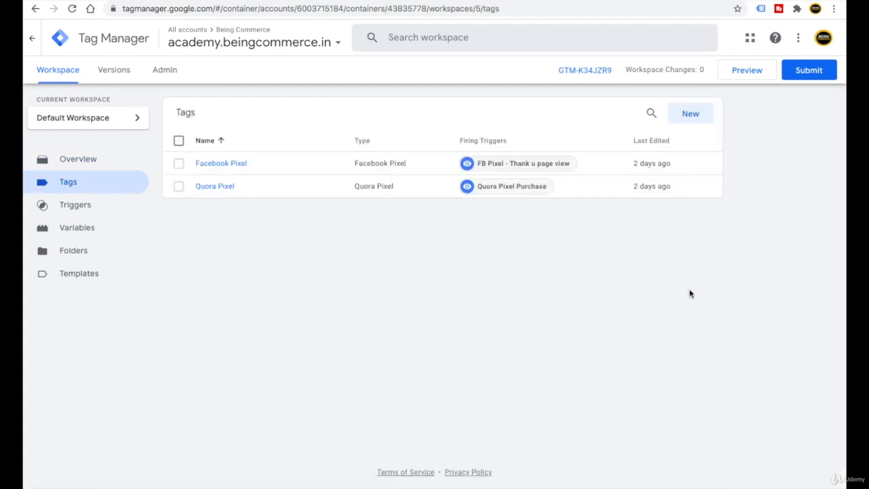
pyautogui.click(690, 114)
pyautogui.click(230, 36)
pyautogui.write('case')
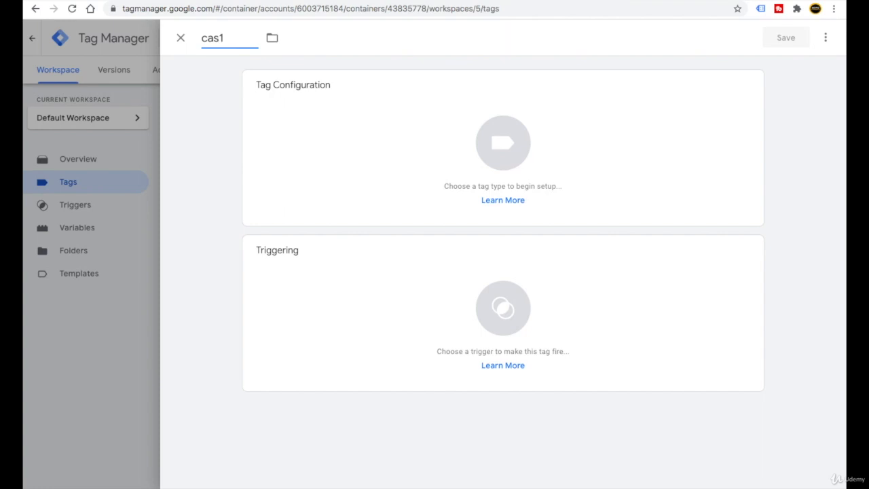
pyautogui.write('e')
pyautogui.moveTo(203, 38); pyautogui.dragTo(238, 46)
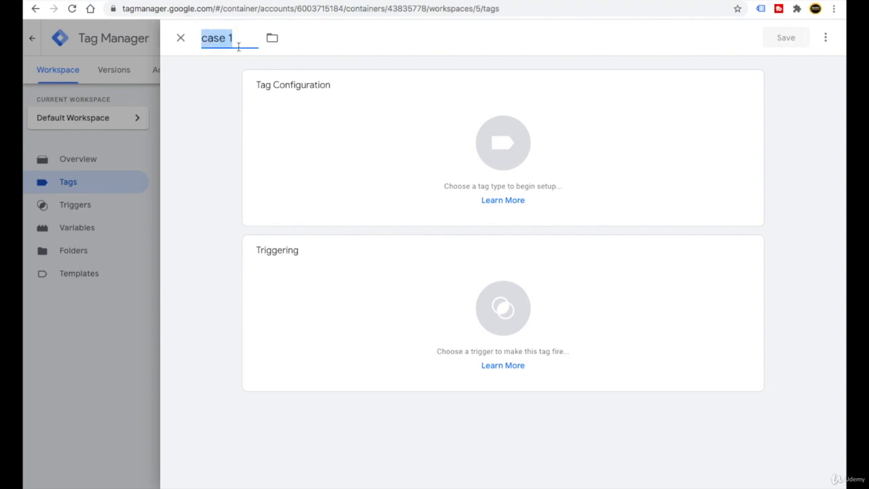
pyautogui.click(220, 91)
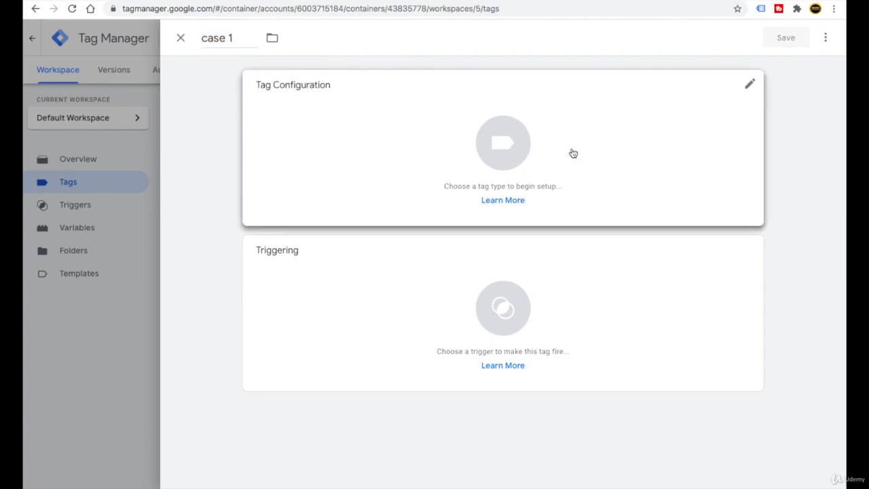
# Set the tag type to Custom HTML and paste the copied alert script as its HTML code.
pyautogui.click(549, 140)
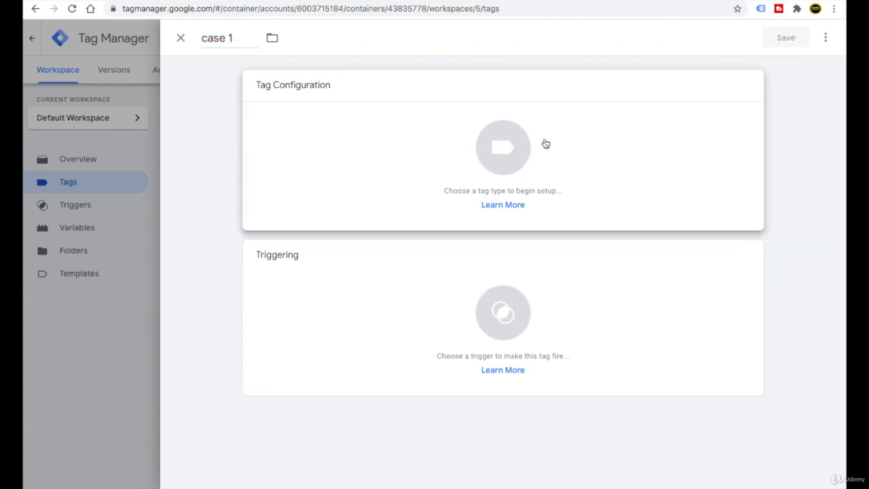
pyautogui.scroll(-3, 549, 275)
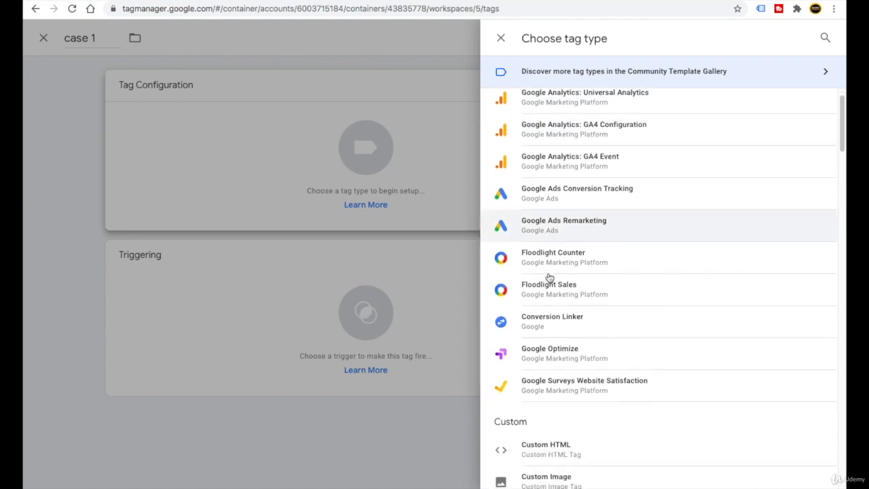
pyautogui.click(561, 290)
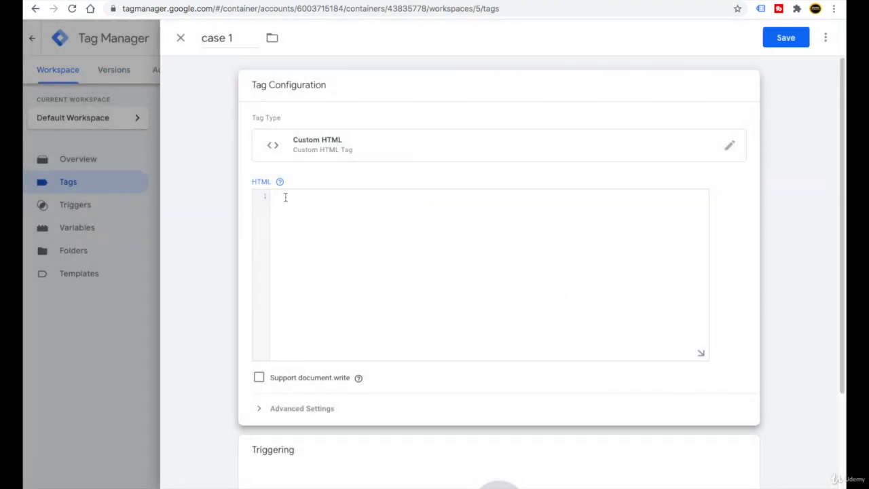
pyautogui.hotkey('ctrl', 'v')
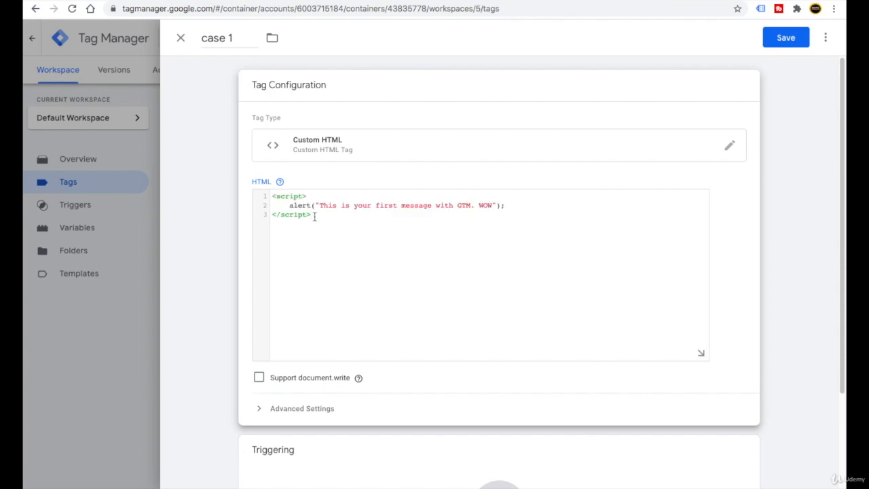
pyautogui.moveTo(319, 205); pyautogui.dragTo(491, 205)
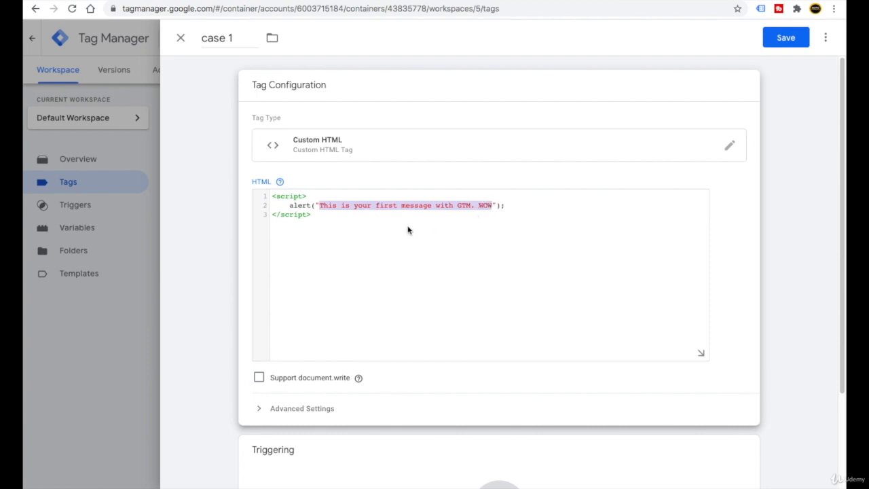
pyautogui.click(221, 201)
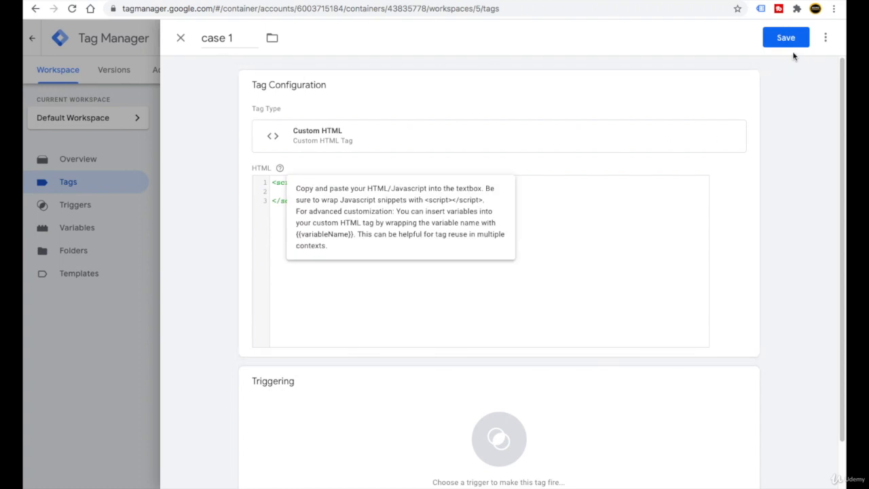
pyautogui.click(601, 231)
# Add the All Pages page view trigger to the case 1 tag and save the tag.
pyautogui.click(786, 37)
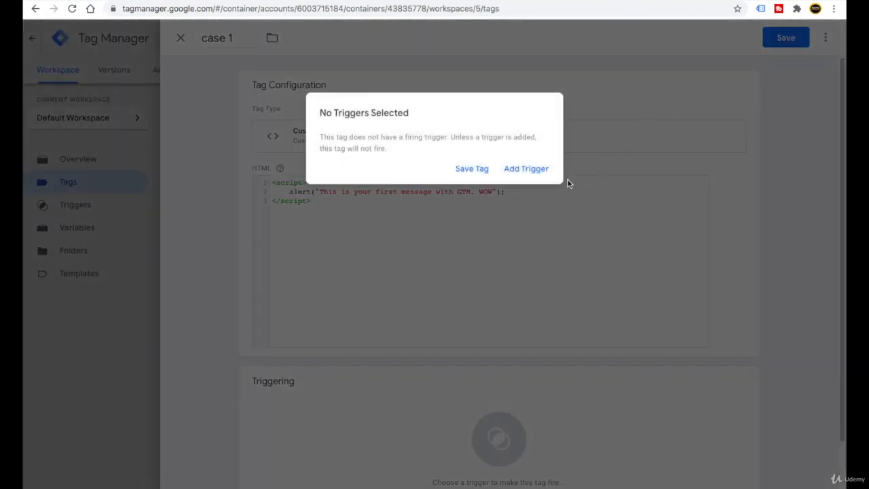
pyautogui.hotkey('ctrl', 'Left')
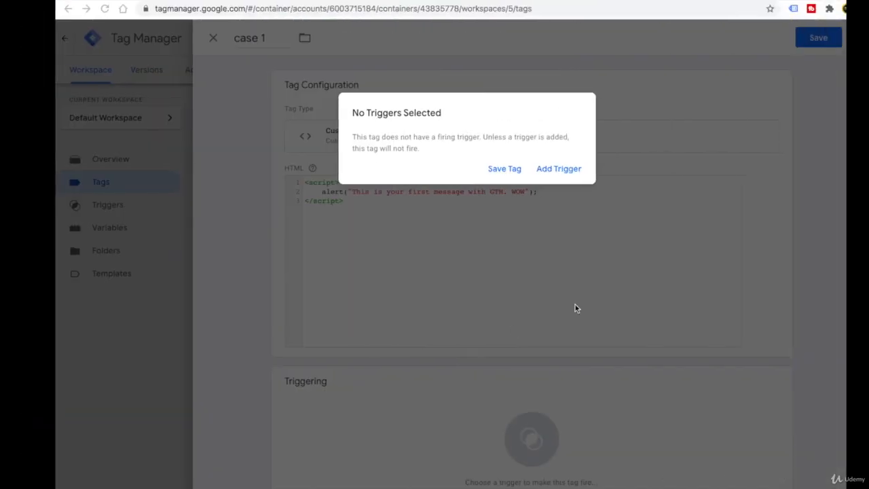
pyautogui.click(525, 171)
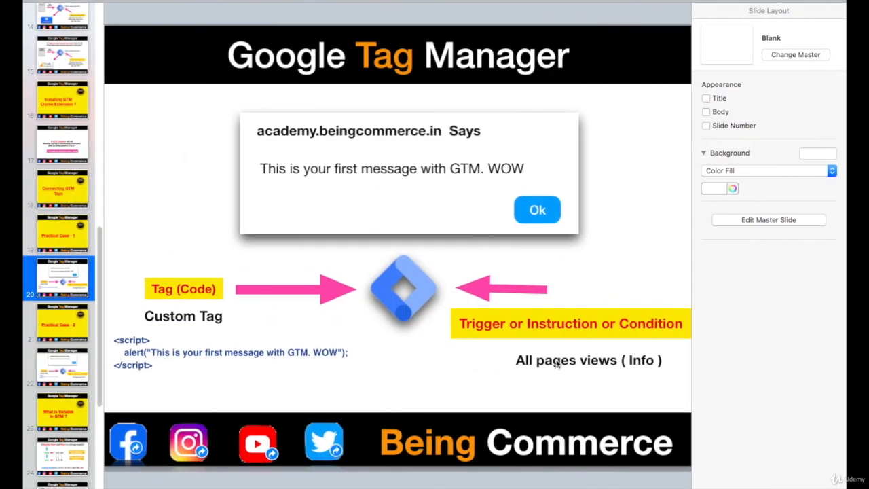
pyautogui.moveTo(537, 360); pyautogui.dragTo(575, 358)
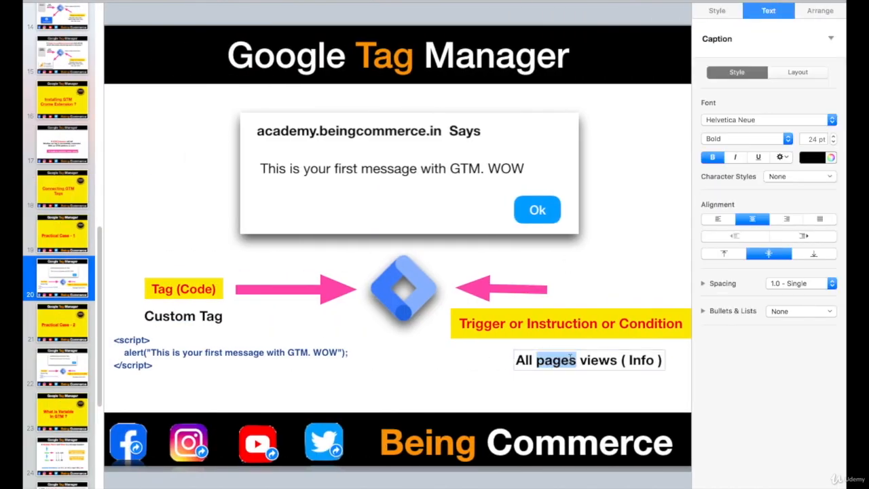
pyautogui.click(496, 374)
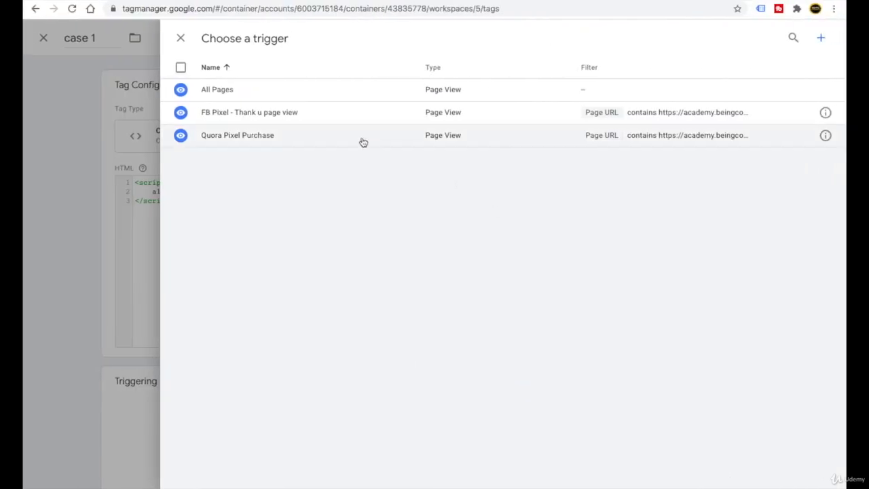
pyautogui.click(269, 95)
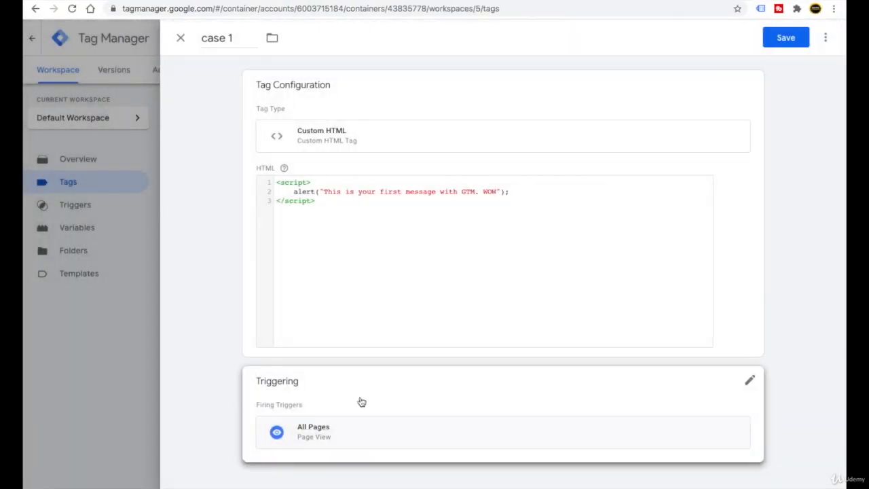
pyautogui.click(785, 38)
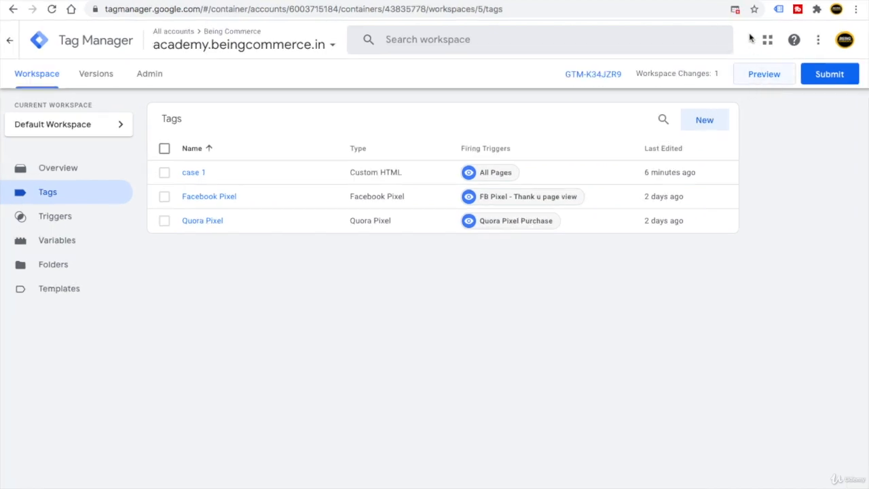
# Allow pop-ups from tagmanager.google.com and start the preview of the workspace.
pyautogui.click(735, 10)
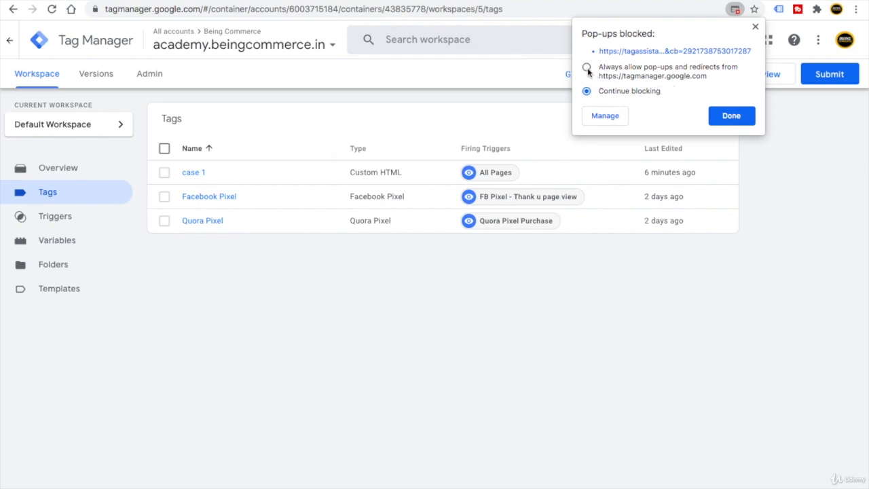
pyautogui.click(723, 117)
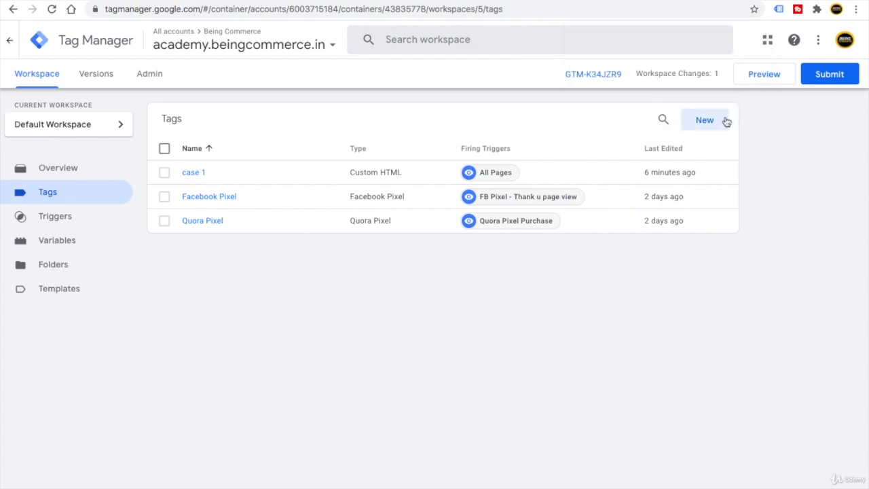
pyautogui.click(765, 84)
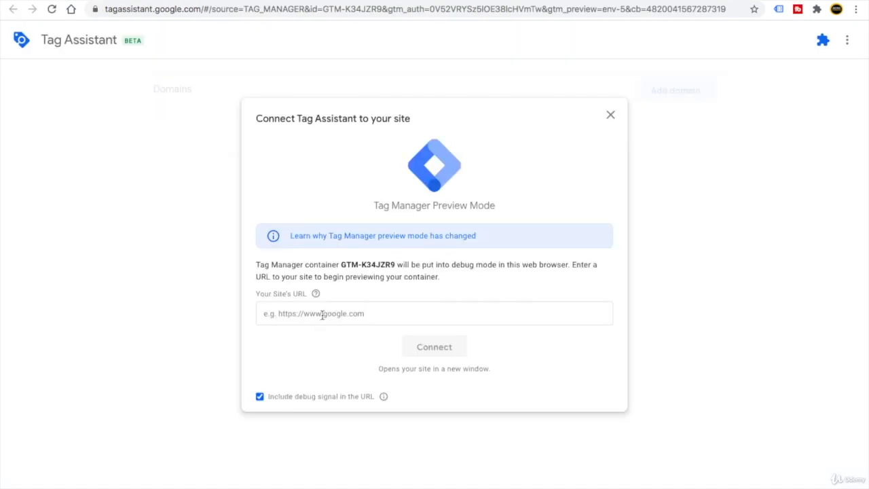
# Enter academy.beingcommerce.in as the site's URL and connect Tag Assistant to the site.
pyautogui.click(323, 314)
pyautogui.click(324, 342)
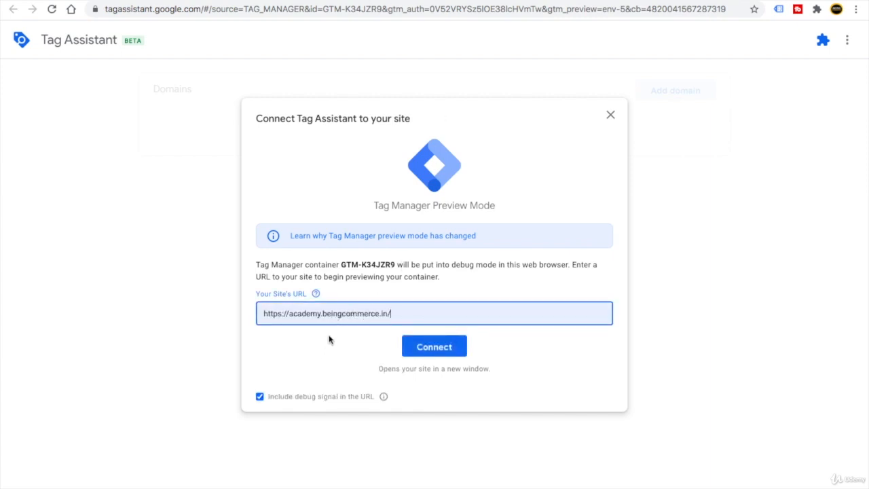
pyautogui.click(590, 1)
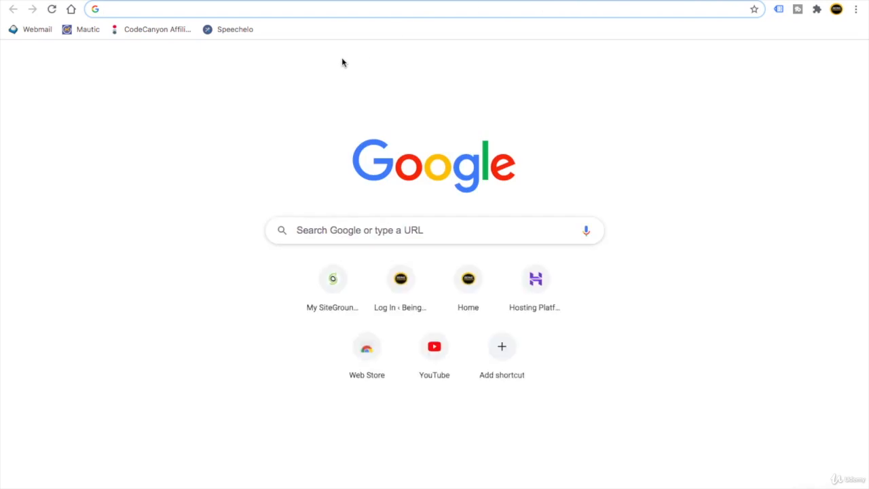
pyautogui.write('academy.beingcommerce.in')
pyautogui.press('super+a')
pyautogui.press('super+c')
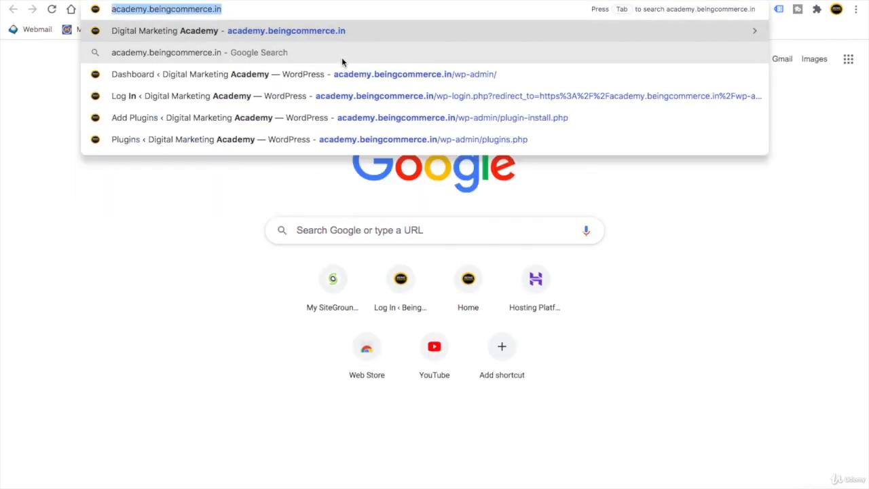
pyautogui.click(462, 0)
pyautogui.click(307, 314)
pyautogui.press('super+a')
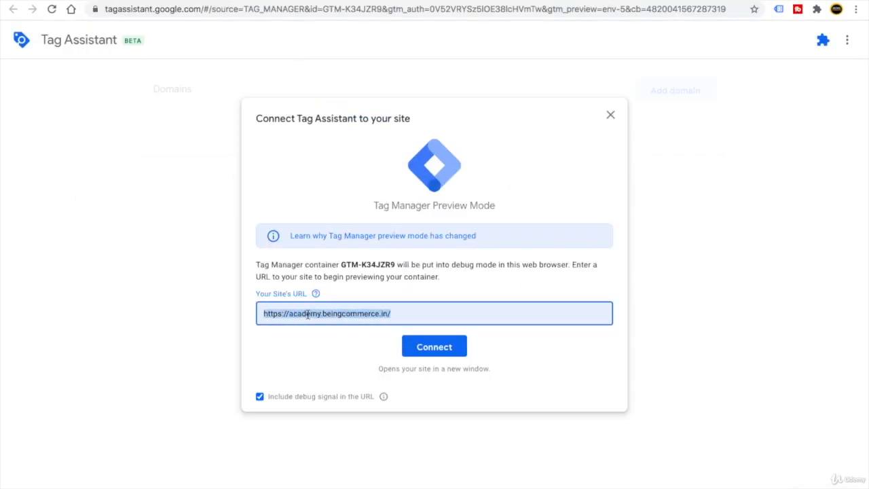
pyautogui.press('super+v')
pyautogui.click(437, 353)
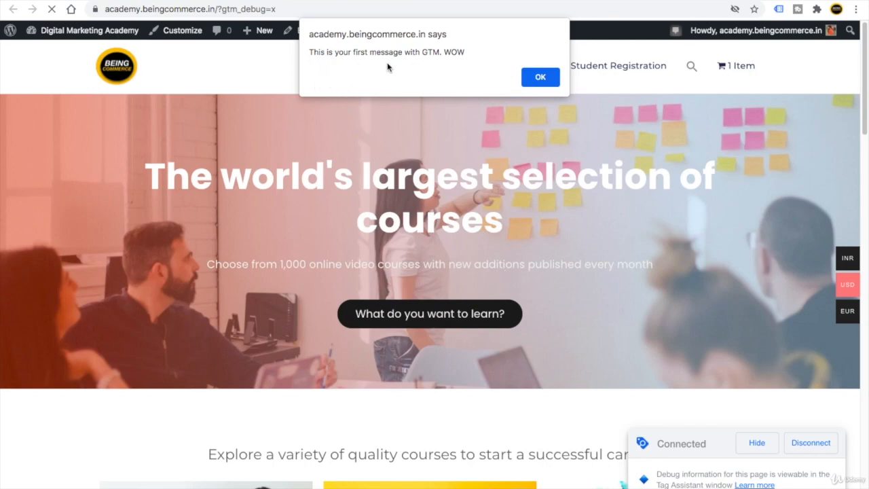
# Dismiss the home page alert, test the tag on the My Learning page, and check the Tag Assistant connection status.
pyautogui.click(541, 78)
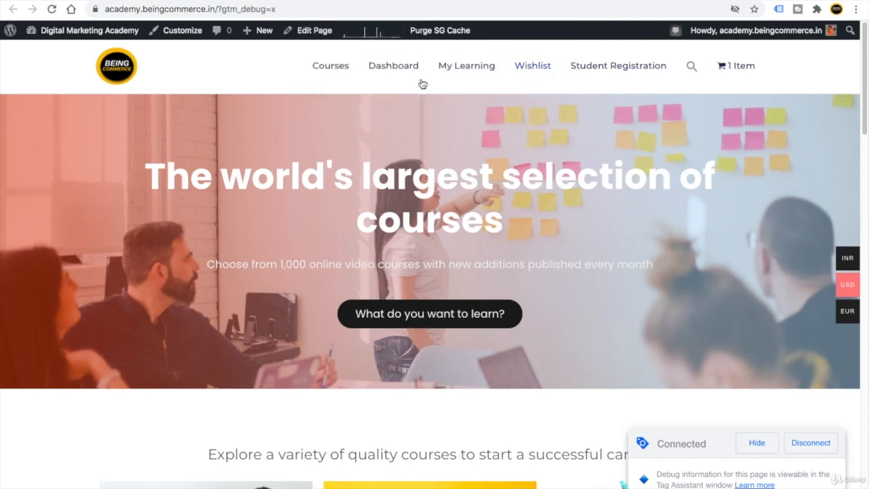
pyautogui.click(478, 70)
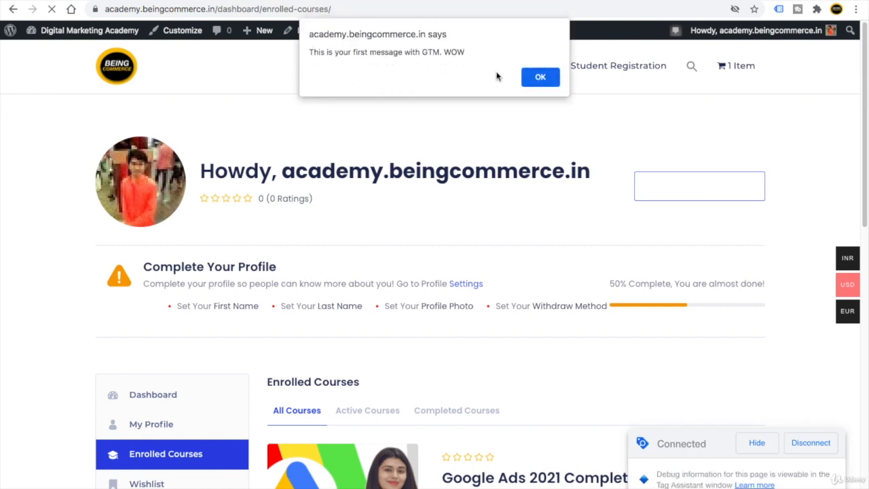
pyautogui.click(543, 79)
pyautogui.moveTo(706, 443); pyautogui.dragTo(655, 442)
pyautogui.doubleClick(657, 443)
pyautogui.click(683, 446)
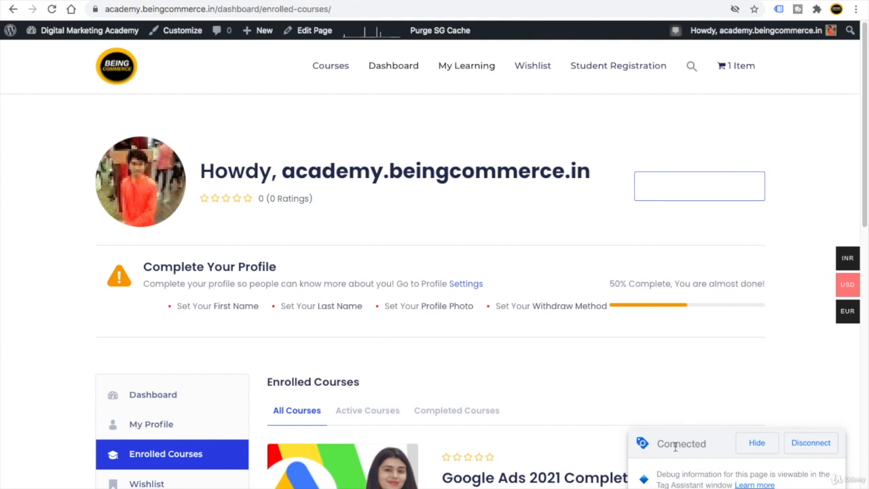
# Open the Student Registration page to test the tag, examine the alert message and dismiss it.
pyautogui.click(599, 72)
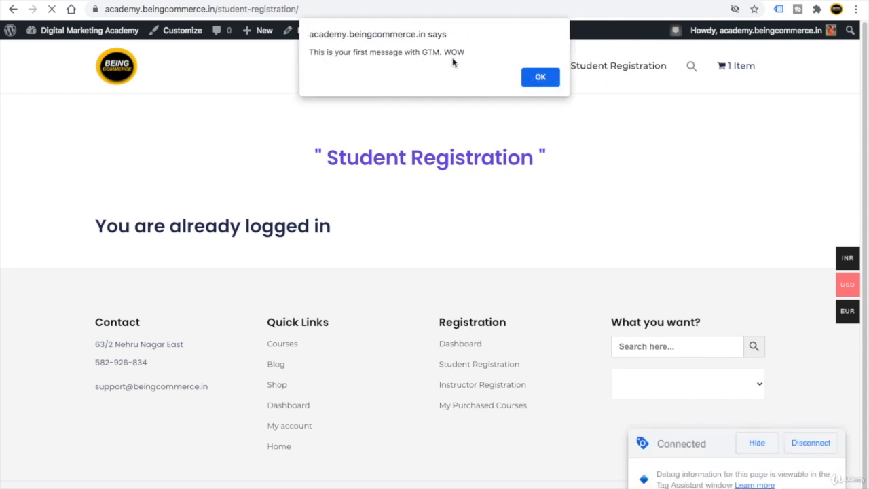
pyautogui.moveTo(470, 56); pyautogui.dragTo(287, 52)
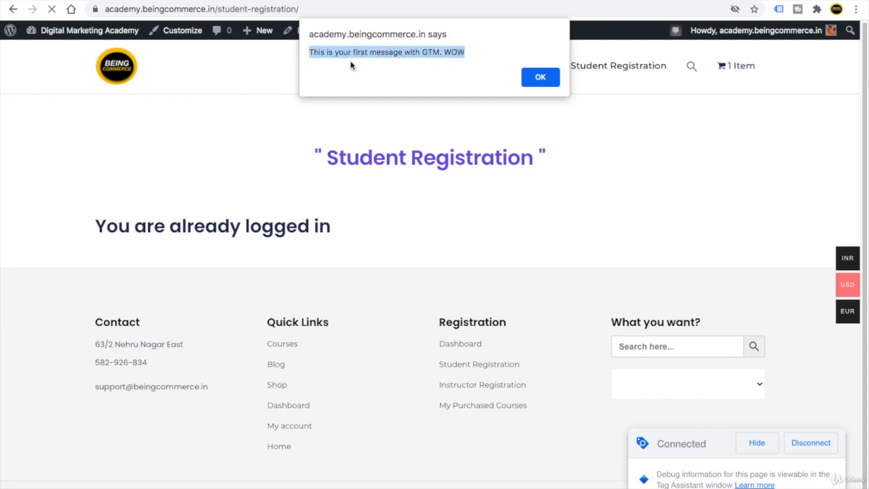
pyautogui.click(528, 82)
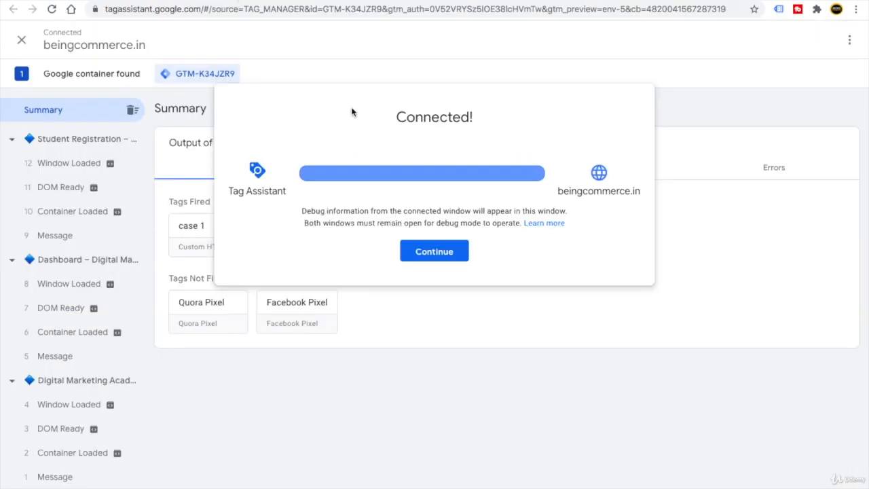
# Continue to the Tag Assistant summary, compare the case 1 tag with the workspace's tag list, and revisit the Student Registration page.
pyautogui.click(451, 251)
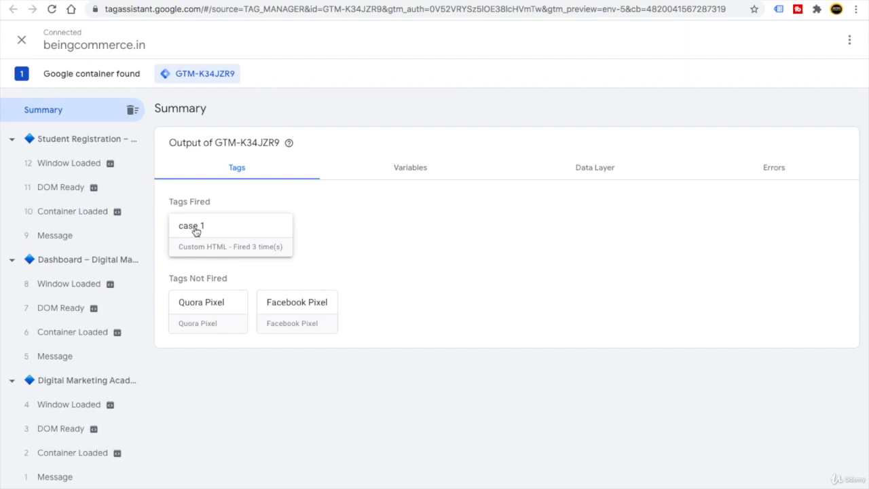
pyautogui.click(67, 1)
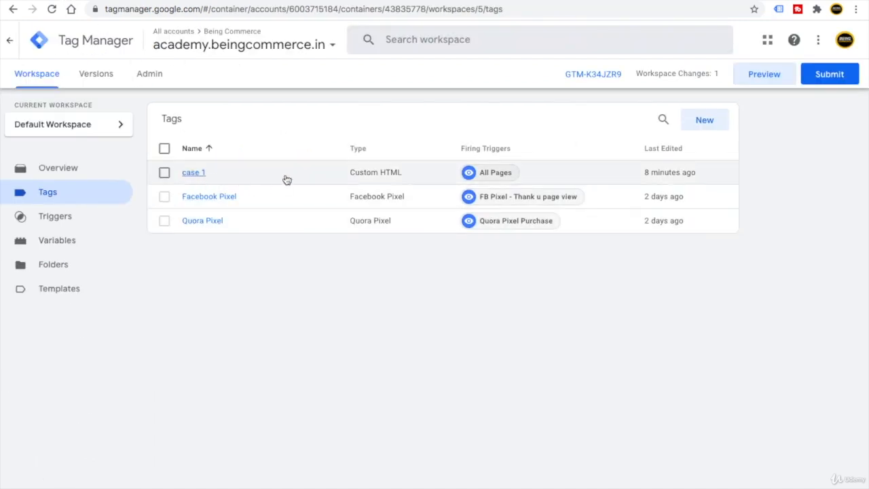
pyautogui.click(190, 2)
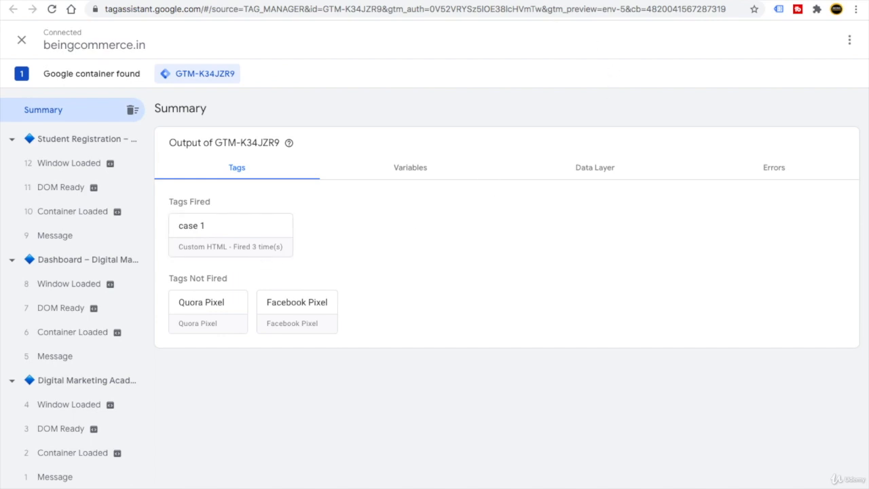
pyautogui.click(298, 1)
pyautogui.press('Return')
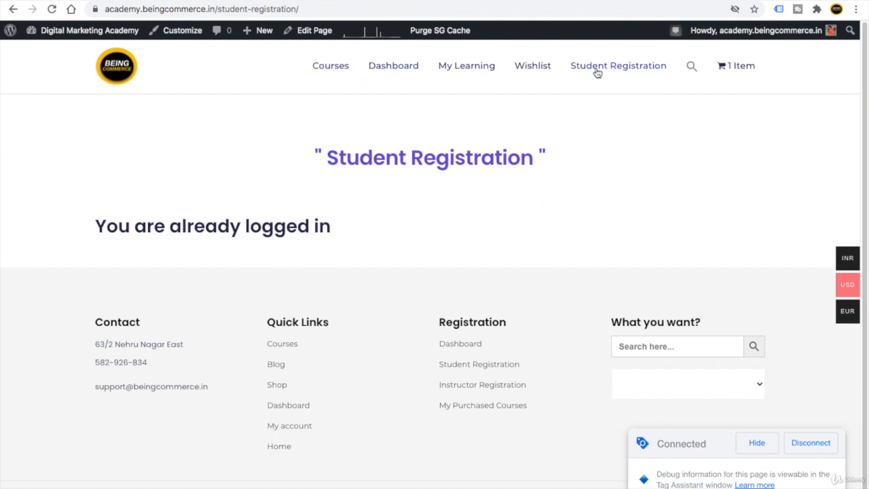
# Check the Facebook Pixel and Quora Pixel triggers in the workspace's tag list against the Tag Assistant summary.
pyautogui.click(65, 1)
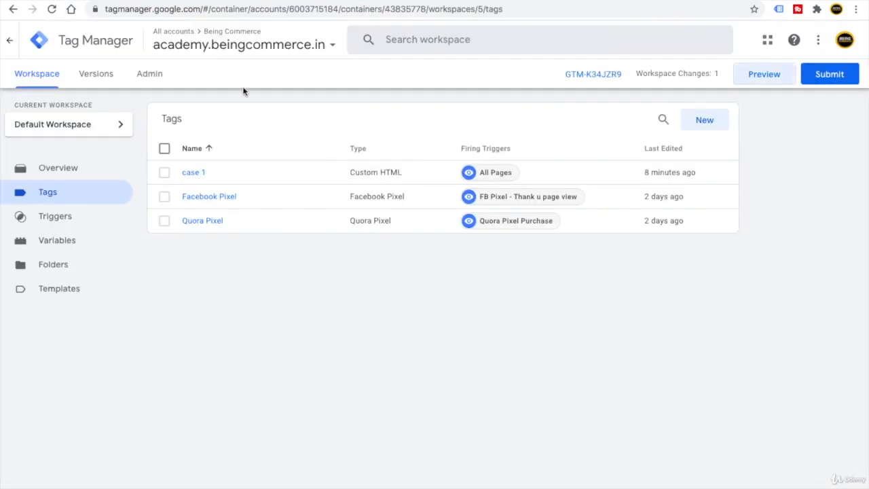
pyautogui.click(200, 1)
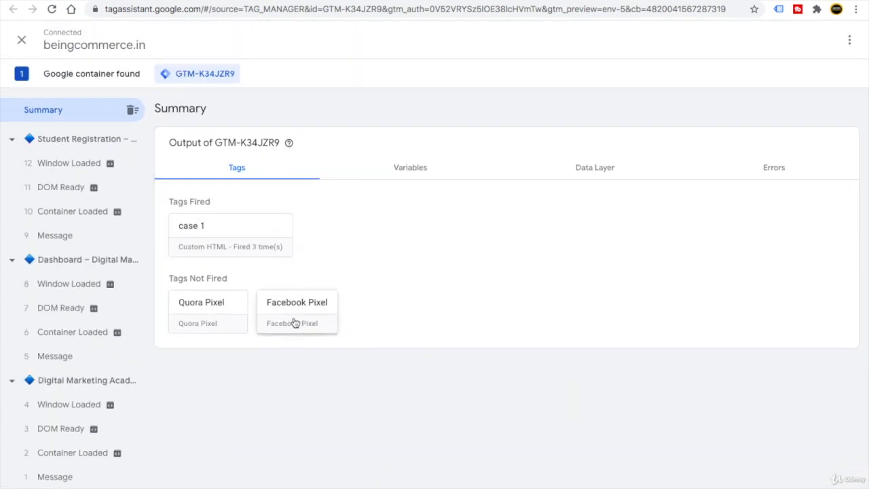
pyautogui.click(42, 1)
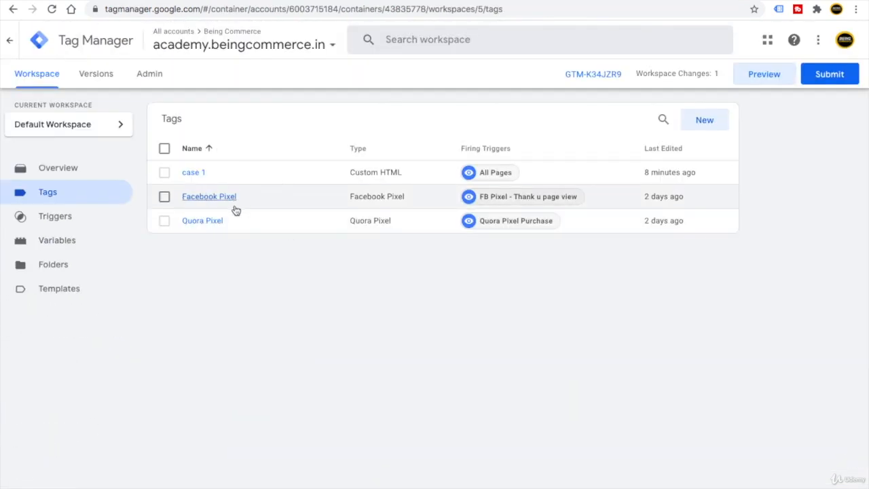
pyautogui.click(193, 0)
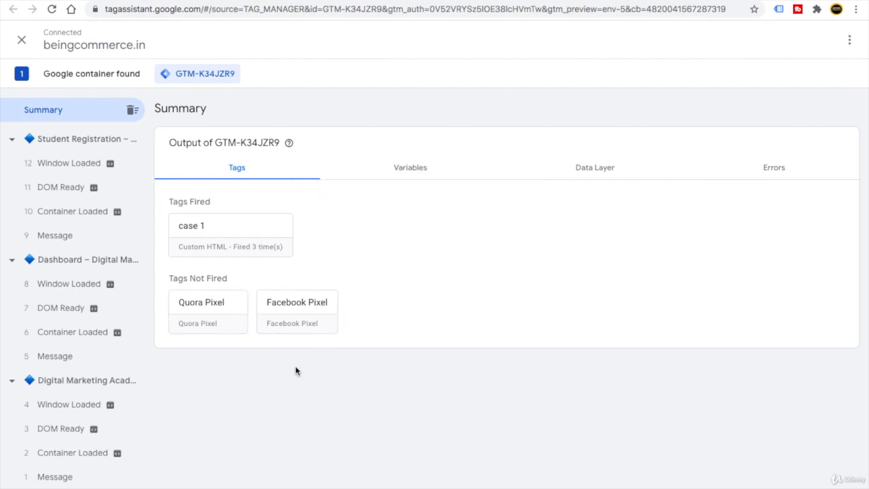
# Review the variables, data layer, errors and tags in the container's summary output.
pyautogui.click(415, 168)
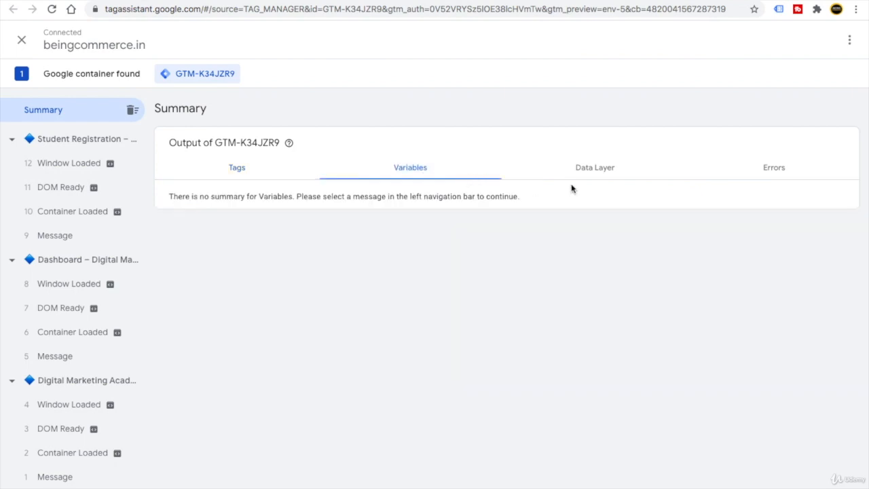
pyautogui.click(615, 175)
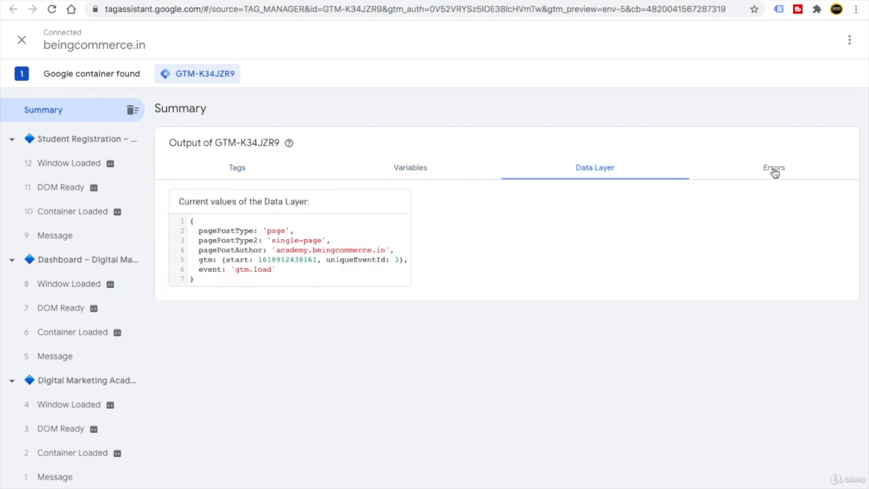
pyautogui.click(774, 171)
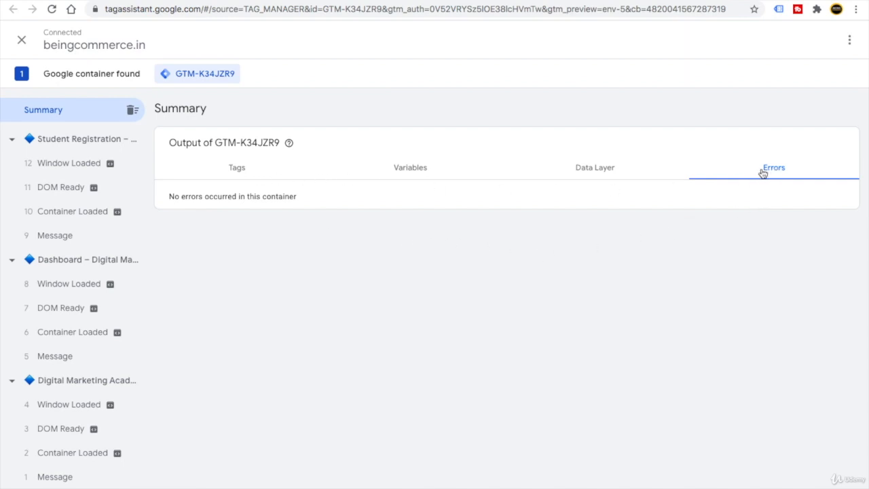
pyautogui.click(239, 169)
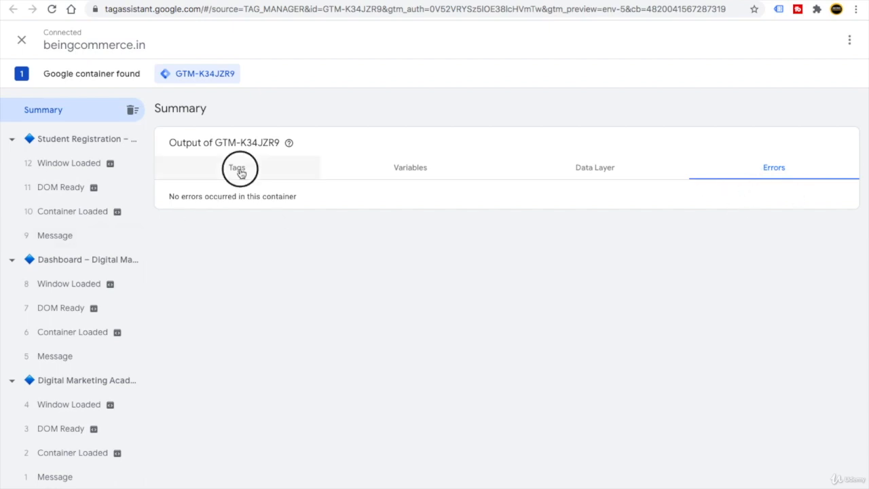
# Examine the Window Loaded, DOM Ready, Container Loaded and Message events of Student Registration, plus the Dashboard's Window Loaded event.
pyautogui.click(74, 167)
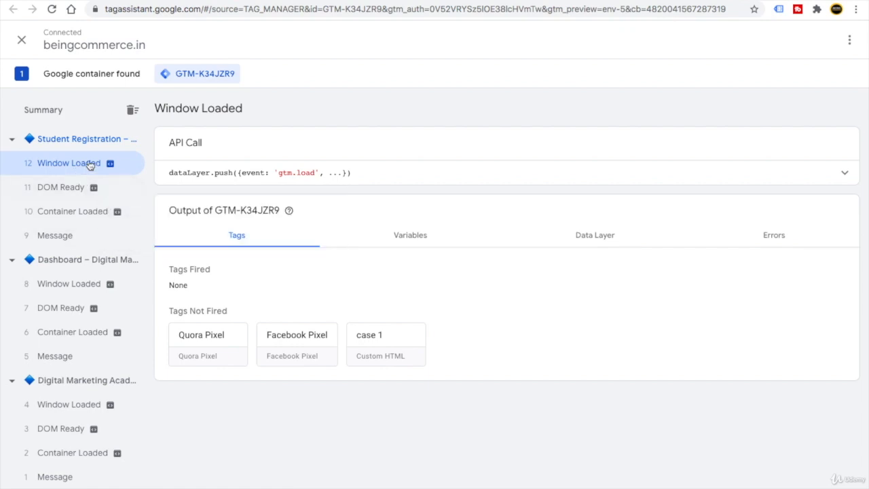
pyautogui.click(71, 194)
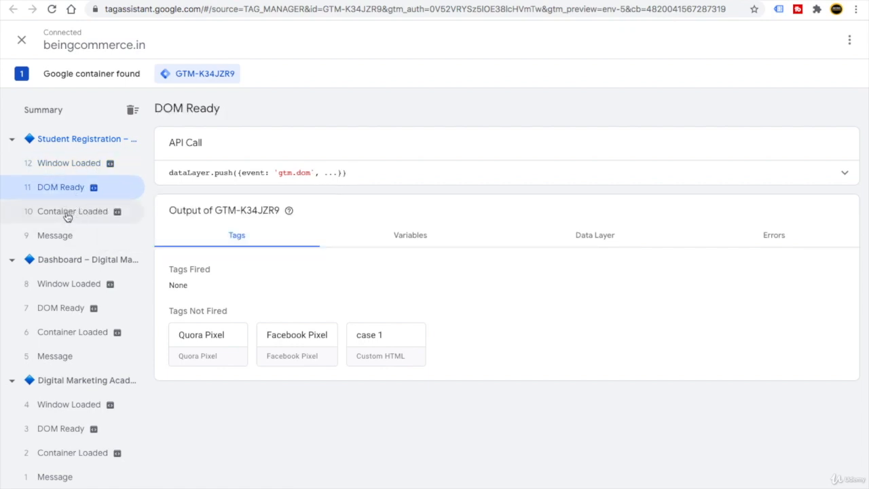
pyautogui.click(68, 215)
pyautogui.click(78, 237)
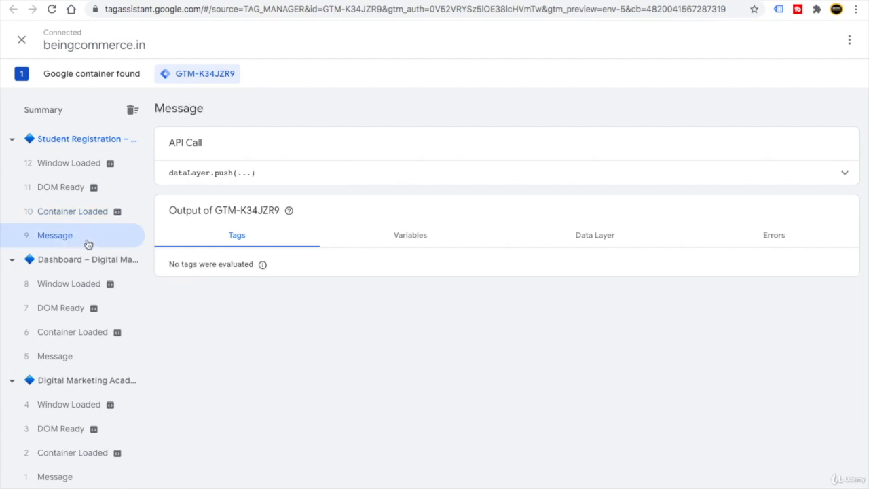
pyautogui.click(79, 289)
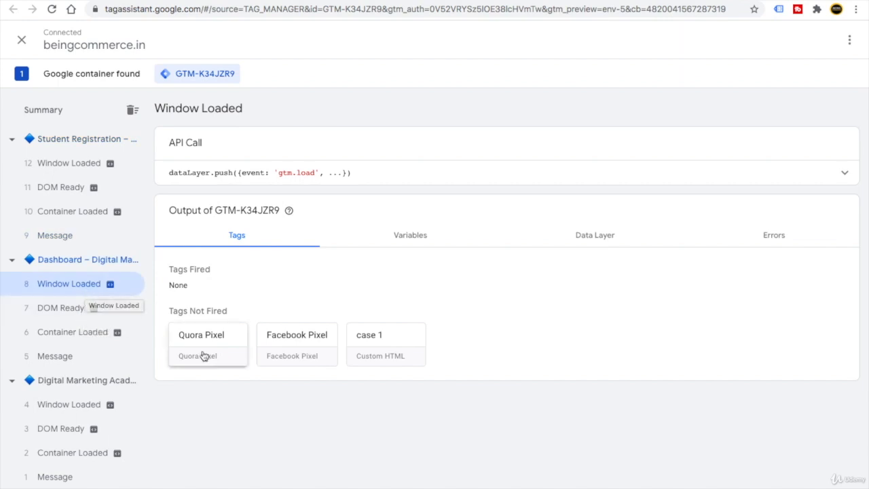
# Go from the Student Registration page to the site's home page to record its events, and return to Tag Assistant.
pyautogui.click(346, 1)
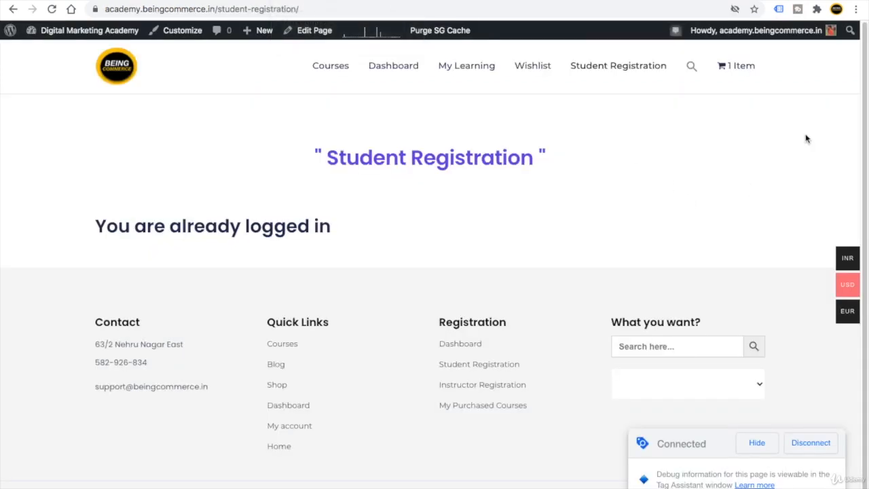
pyautogui.moveTo(328, 157); pyautogui.dragTo(526, 160)
pyautogui.click(362, 167)
pyautogui.click(116, 65)
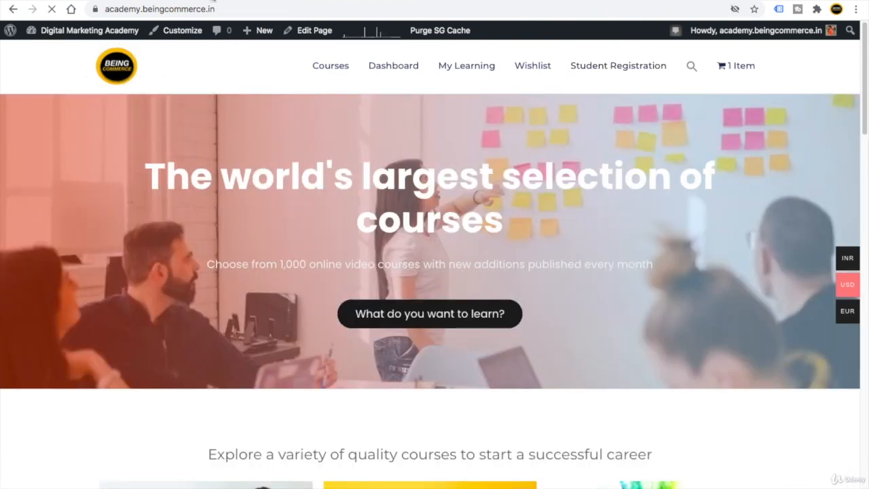
pyautogui.click(267, 1)
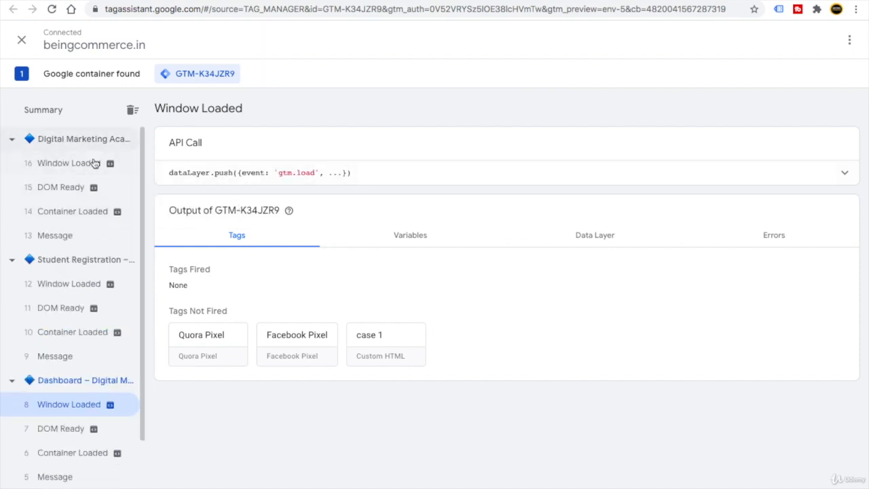
# Examine the Student Registration Message and Dashboard DOM Ready events in the event list.
pyautogui.scroll(-3, 85, 286)
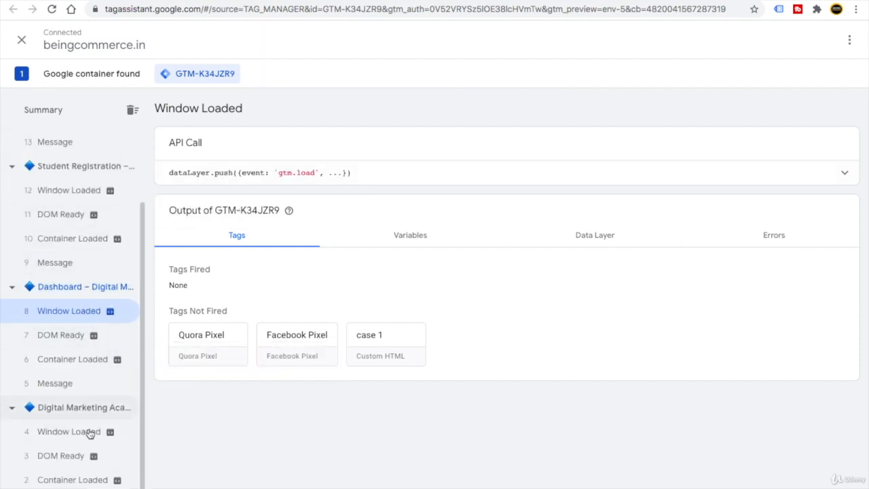
pyautogui.click(64, 264)
pyautogui.click(82, 332)
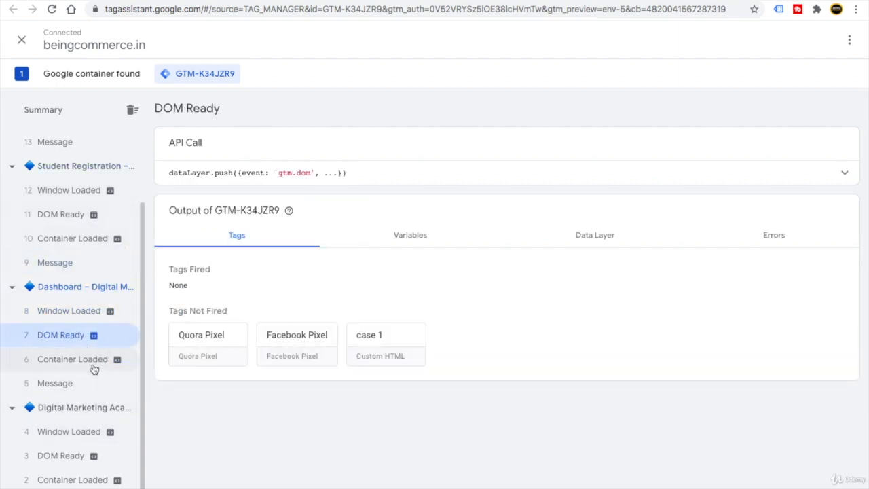
pyautogui.click(81, 406)
# Inspect the variables, data layer values and errors of the newest Digital Marketing Academy page entry.
pyautogui.click(494, 180)
pyautogui.click(664, 182)
pyautogui.click(733, 178)
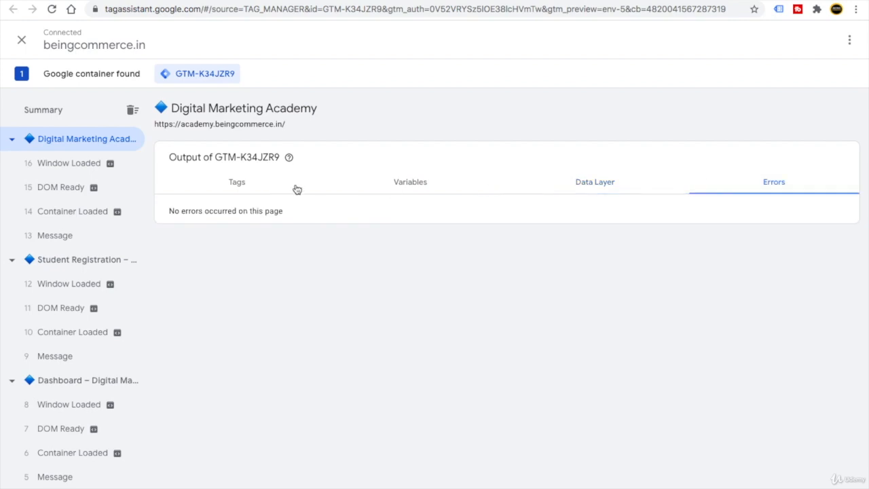
pyautogui.click(374, 189)
pyautogui.click(575, 181)
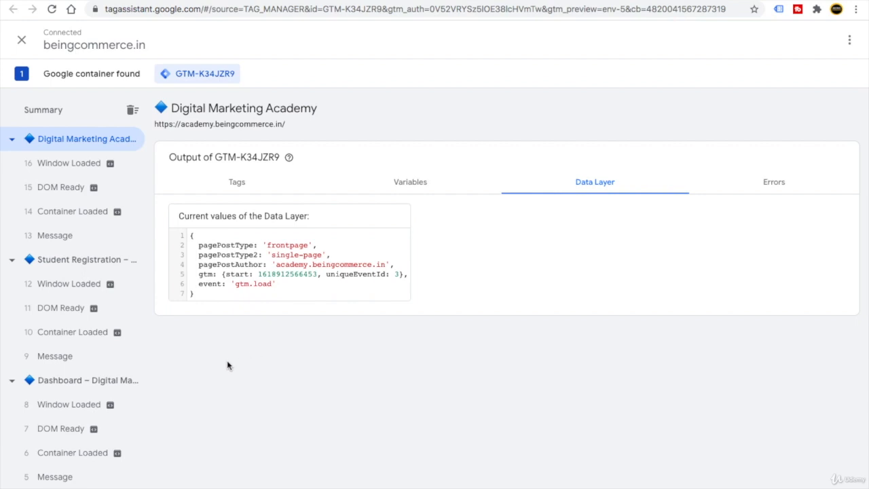
# Start submitting the workspace changes in Tag Manager and name the version "Add top up case 1".
pyautogui.click(66, 1)
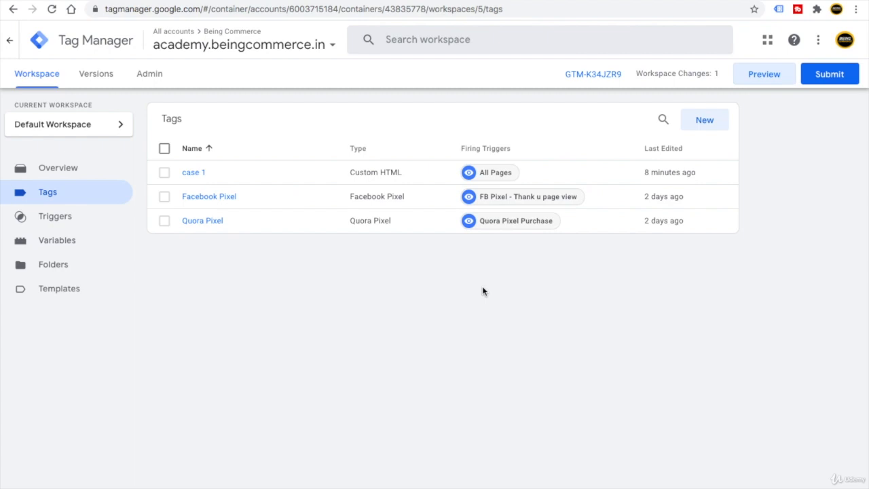
pyautogui.click(833, 75)
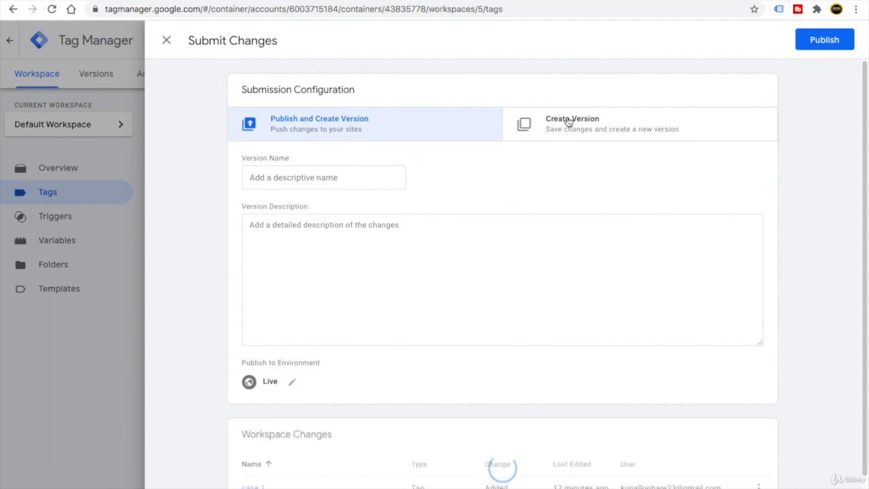
pyautogui.click(268, 172)
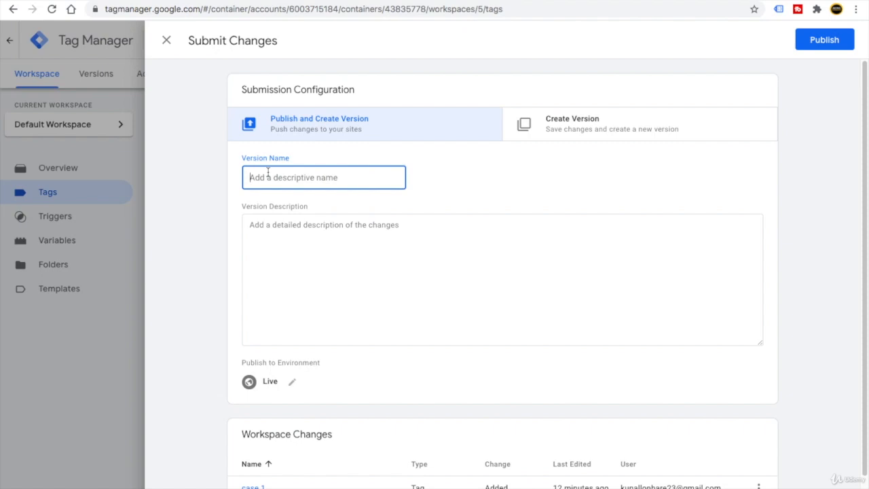
pyautogui.write('Add top up case 1')
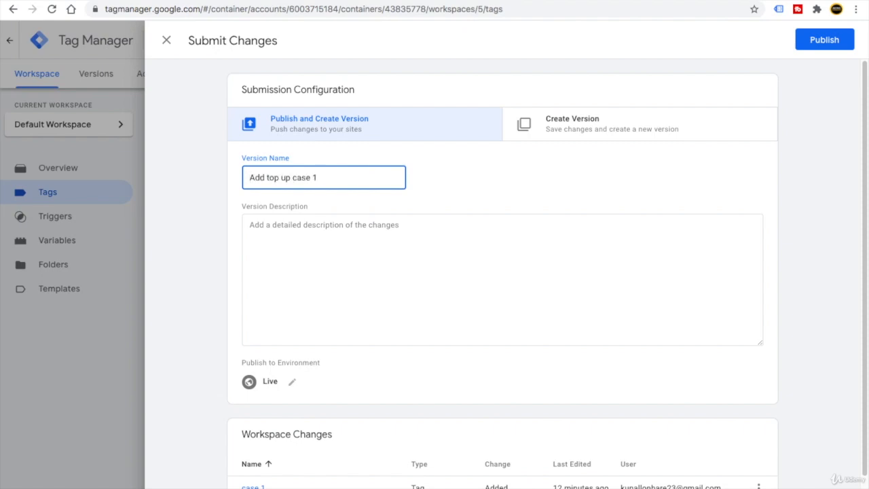
# Copy the version name into the version description and publish the version to the Live environment.
pyautogui.hotkey('ctrl', 'a')
pyautogui.hotkey('ctrl', 'c')
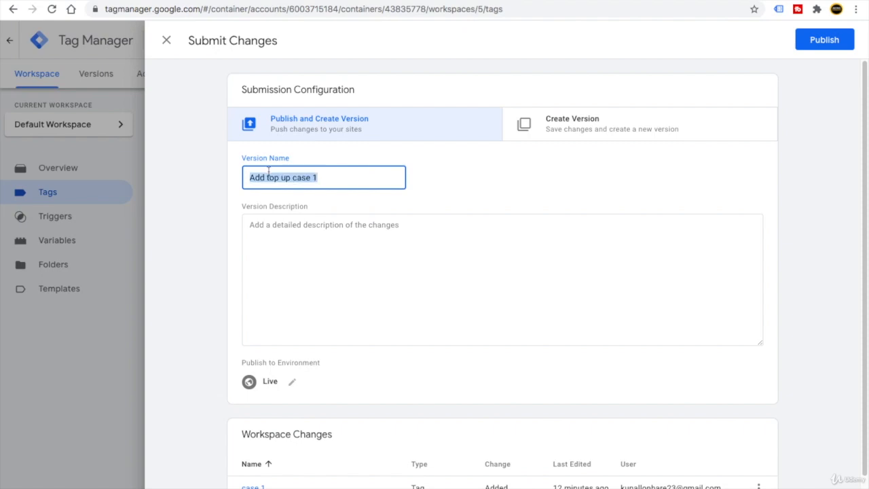
pyautogui.click(279, 236)
pyautogui.hotkey('ctrl', 'v')
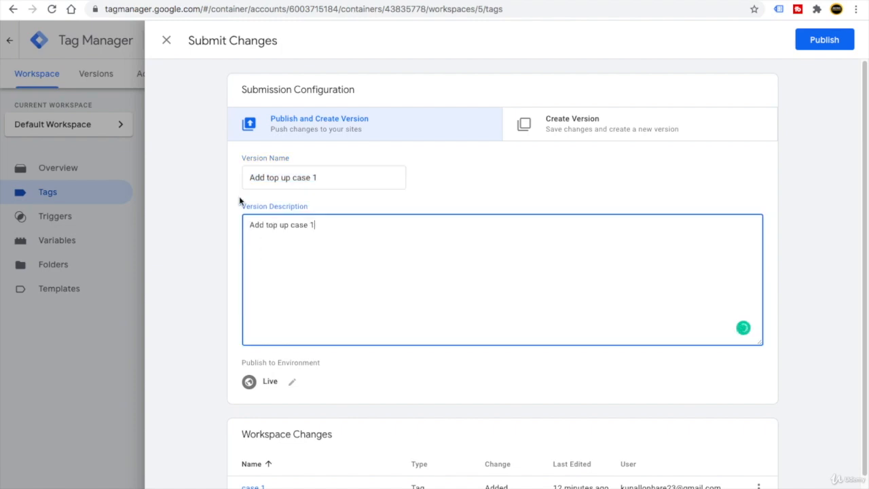
pyautogui.click(823, 41)
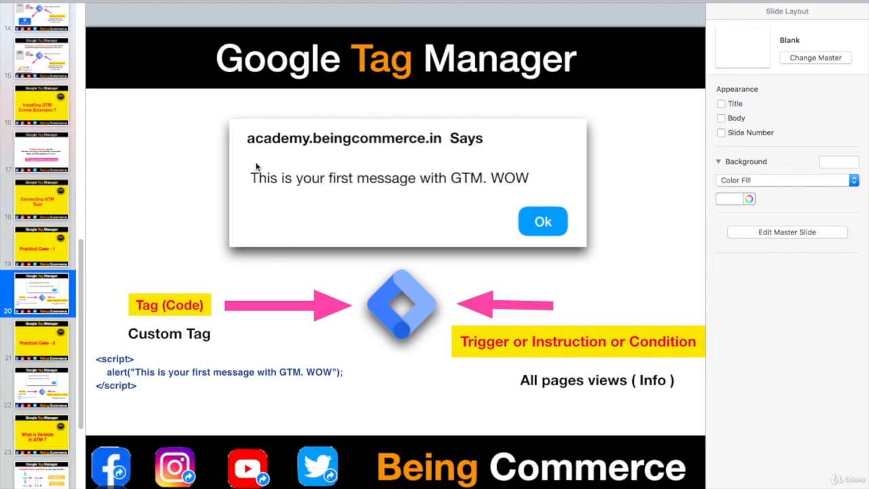
# Review the Practical Case 1 slide in Keynote, covering the alert, custom tag code, Tag Manager logo and all-pages trigger.
pyautogui.click(254, 148)
pyautogui.click(159, 312)
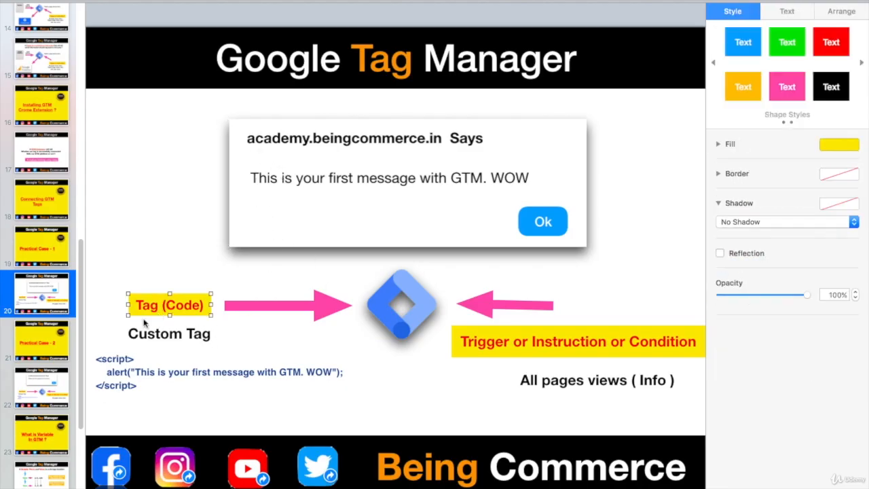
pyautogui.click(172, 339)
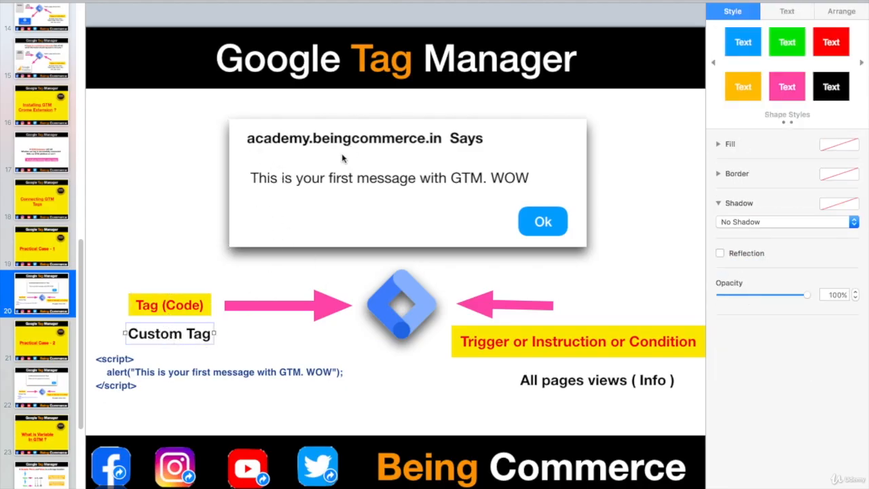
pyautogui.click(347, 163)
pyautogui.click(190, 338)
pyautogui.click(385, 334)
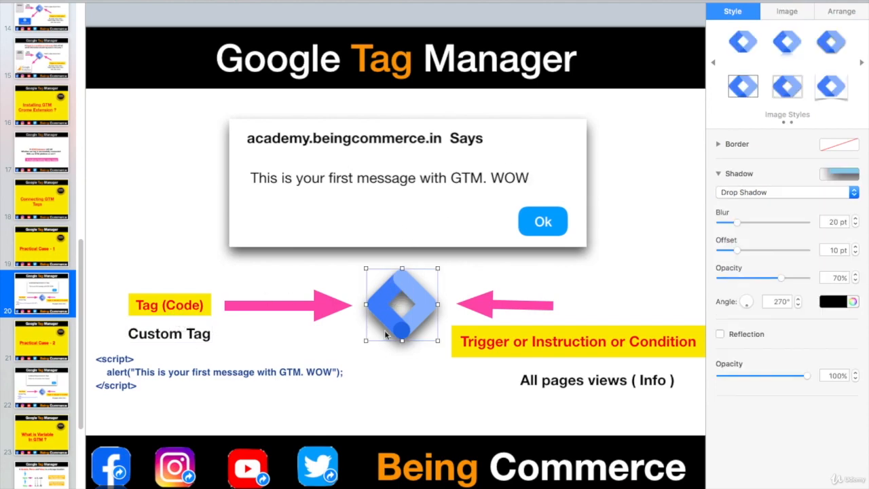
pyautogui.click(596, 360)
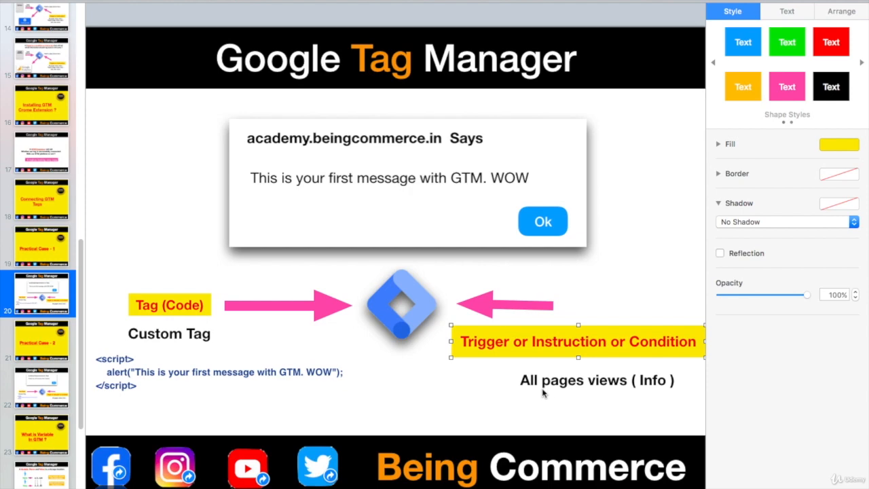
pyautogui.click(533, 384)
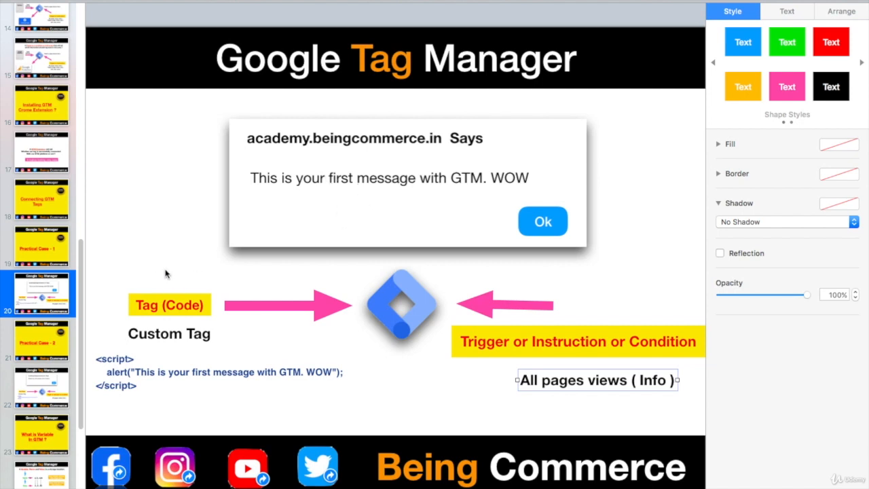
# Open the workspace's variables in Tag Manager and examine the Built-In Variables and User-Defined Variables sections.
pyautogui.click(37, 254)
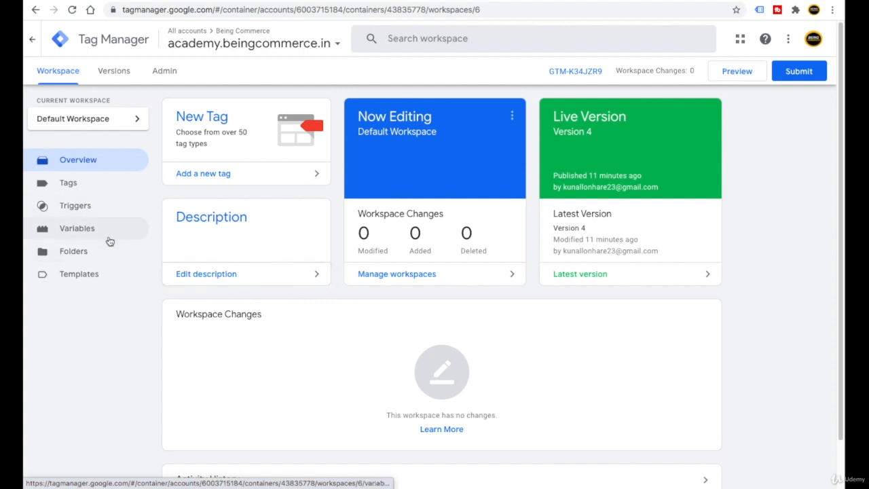
pyautogui.click(81, 231)
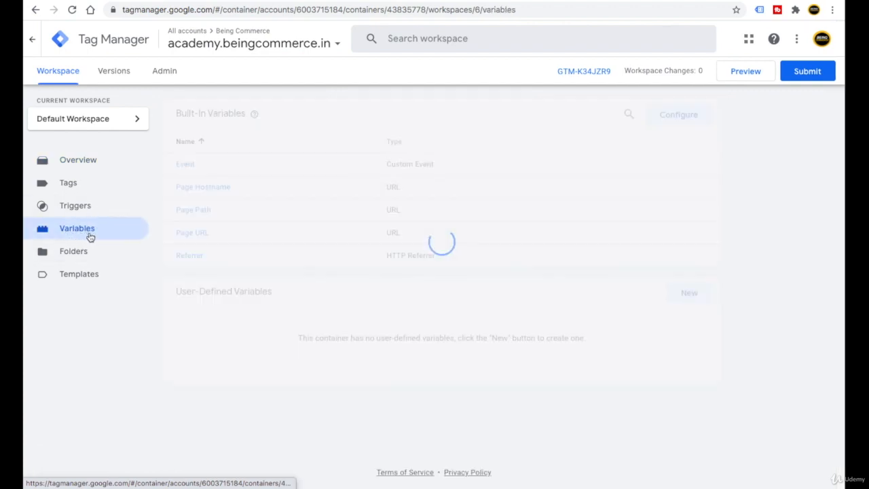
pyautogui.moveTo(171, 112); pyautogui.dragTo(245, 113)
pyautogui.moveTo(172, 292); pyautogui.dragTo(283, 294)
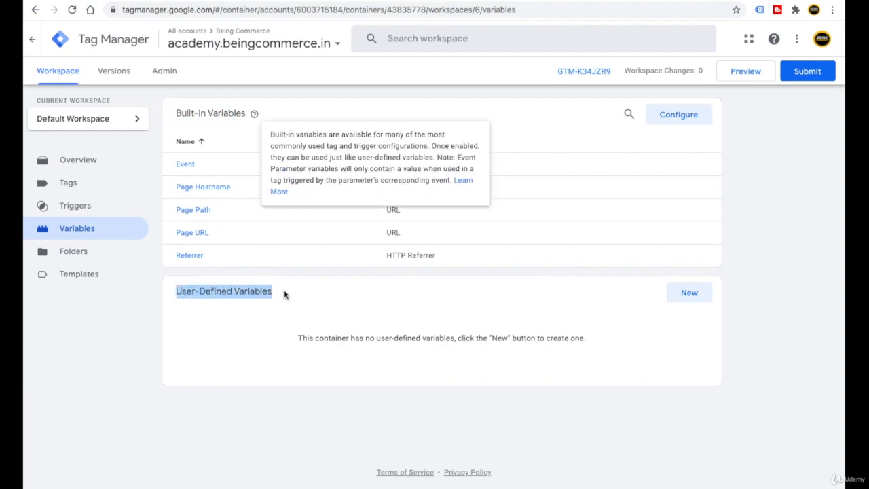
pyautogui.click(285, 294)
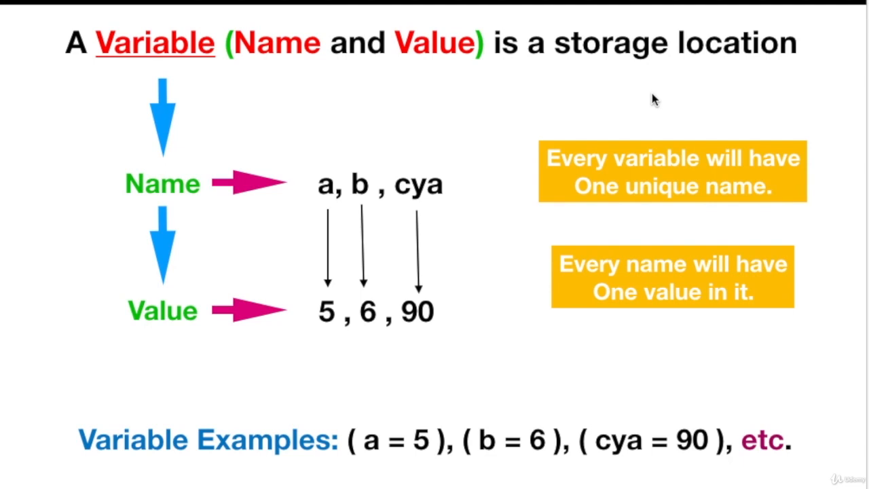
# Highlight the terms Variable, Name and Value in the Keynote slide heading that defines a variable as a storage location.
pyautogui.doubleClick(153, 43)
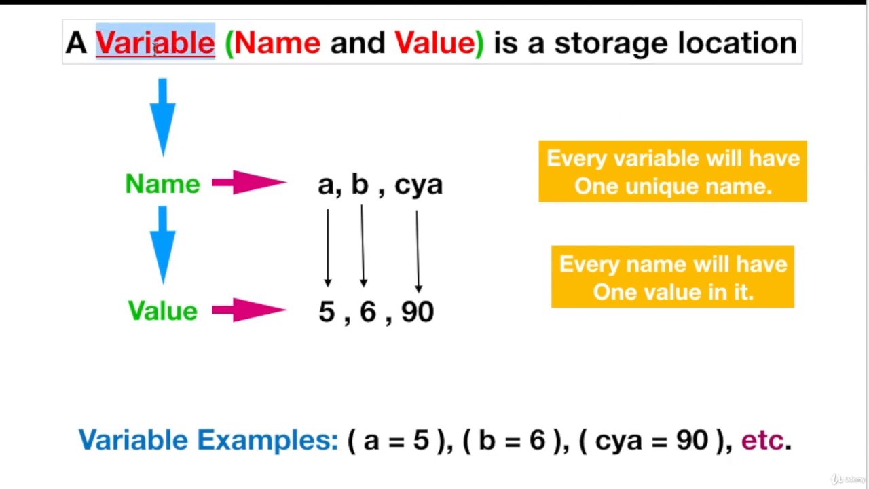
pyautogui.click(76, 119)
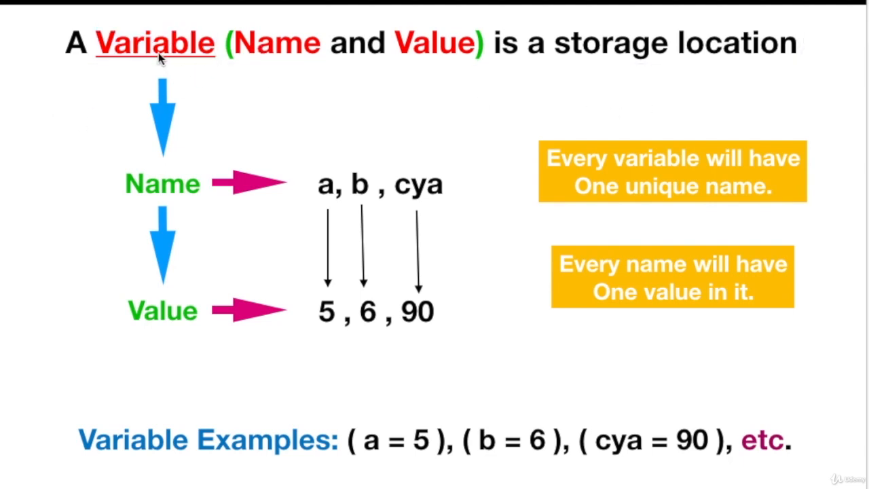
pyautogui.doubleClick(287, 42)
pyautogui.click(415, 43)
pyautogui.doubleClick(415, 43)
pyautogui.click(319, 43)
pyautogui.moveTo(320, 43); pyautogui.dragTo(234, 43)
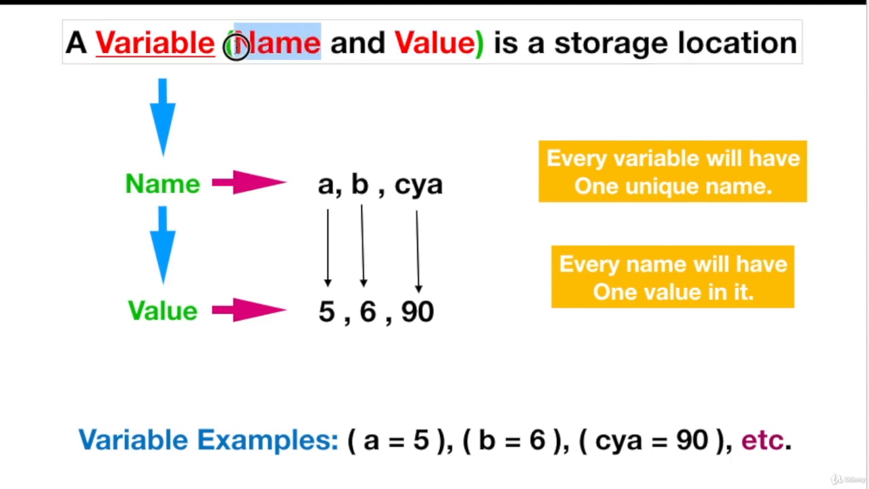
pyautogui.moveTo(473, 53); pyautogui.dragTo(395, 42)
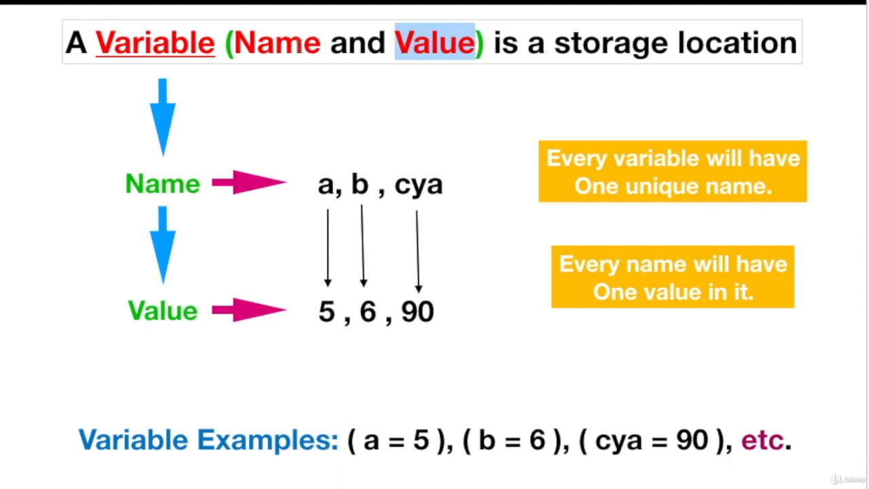
pyautogui.click(188, 43)
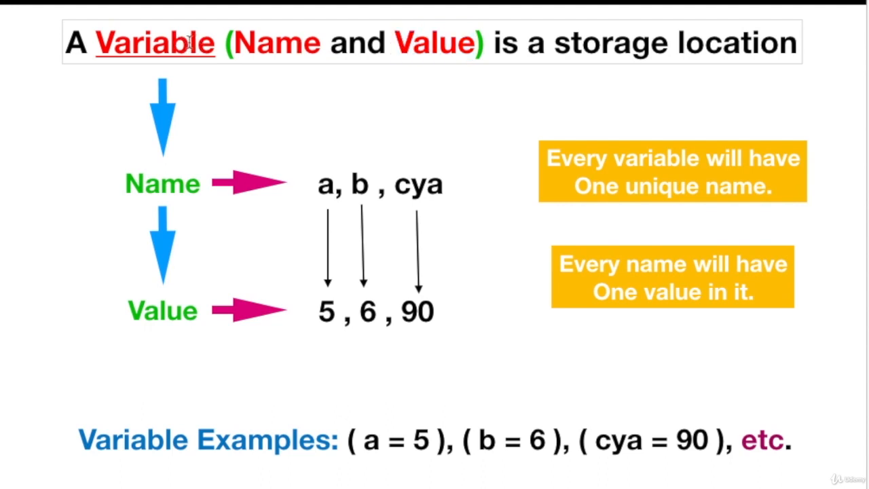
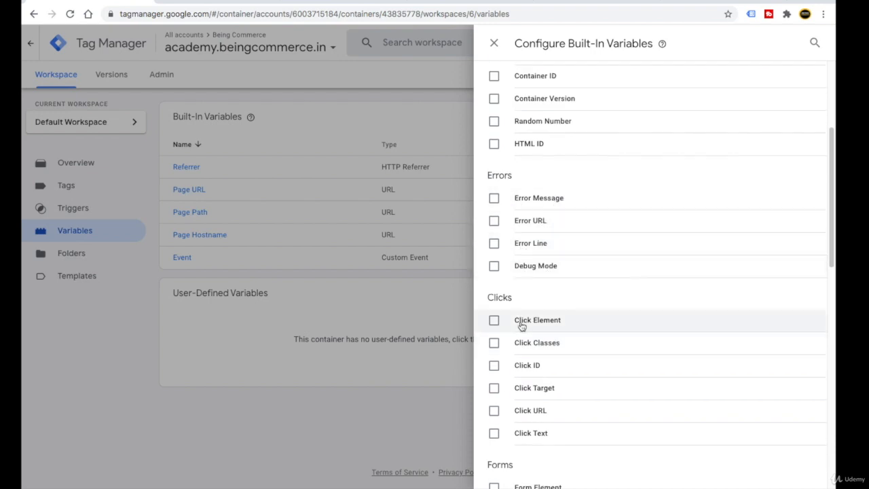
# Look through the built-in variable options in Tag Manager, including the Clicks, Forms, History and Videos categories.
pyautogui.scroll(-6, 535, 330)
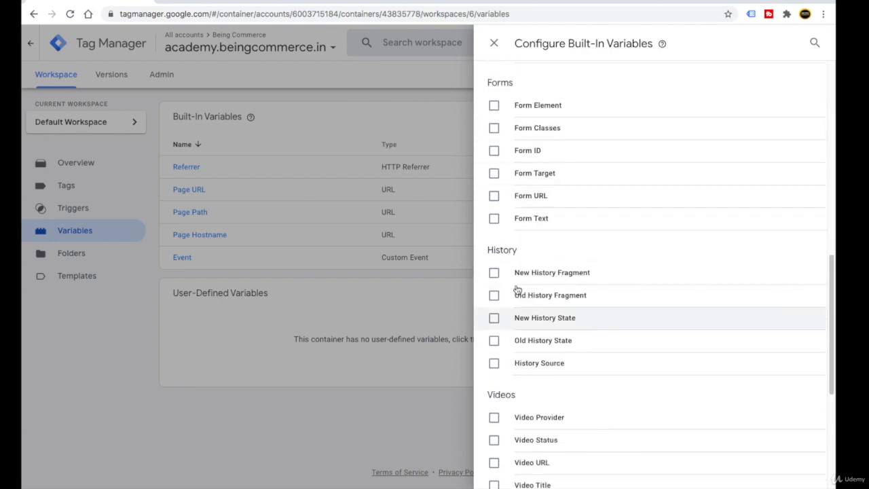
pyautogui.scroll(8, 517, 291)
pyautogui.scroll(-9, 557, 339)
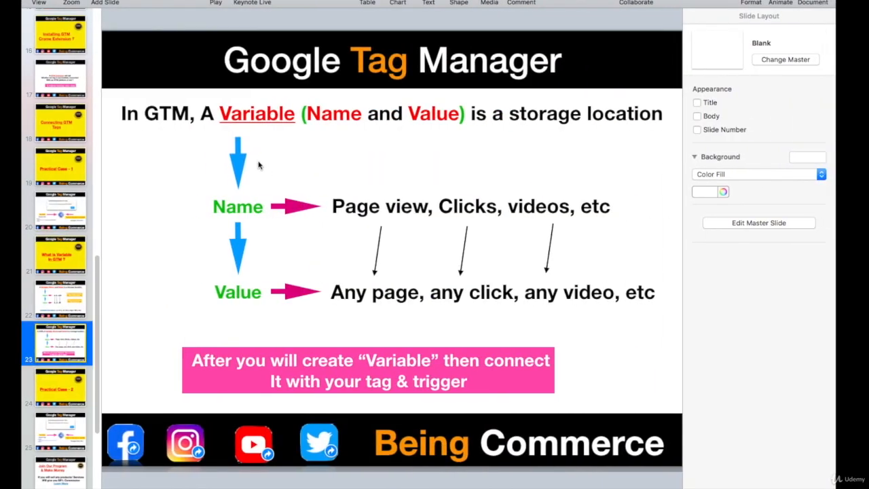
# Highlight Variable, Name and Value in the heading of the Keynote slide about variables in GTM.
pyautogui.click(253, 114)
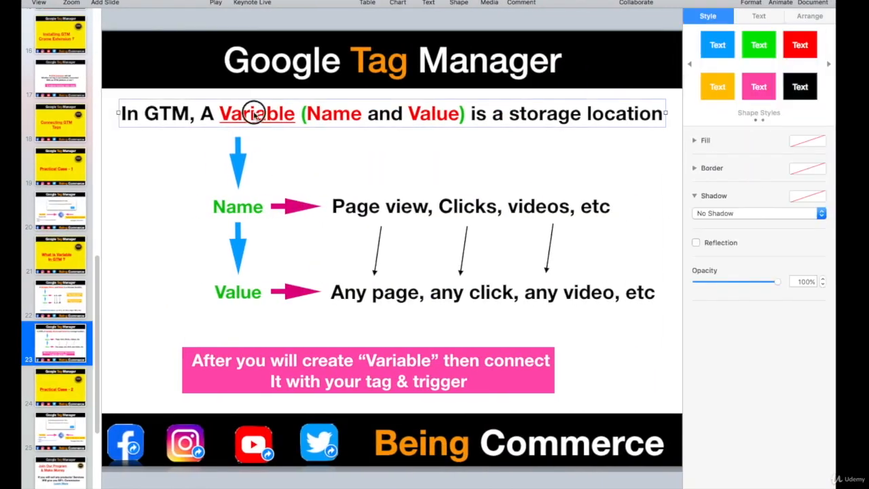
pyautogui.doubleClick(252, 114)
pyautogui.moveTo(360, 113); pyautogui.dragTo(333, 114)
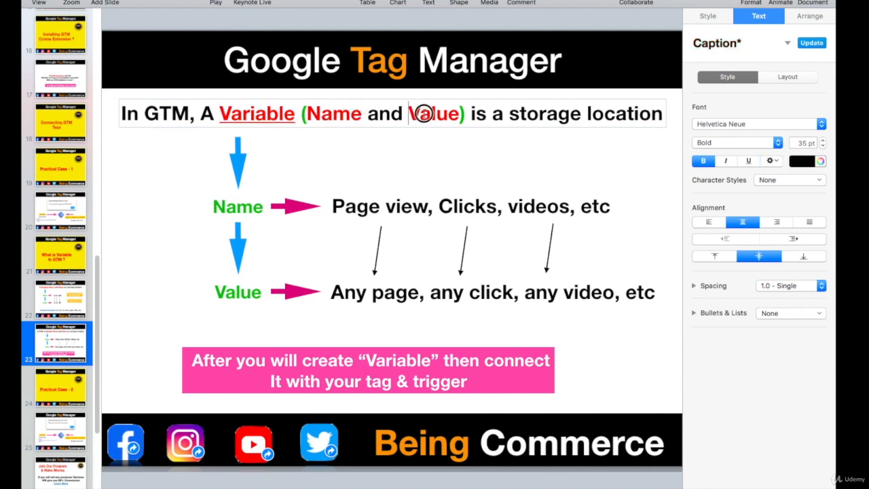
pyautogui.doubleClick(434, 113)
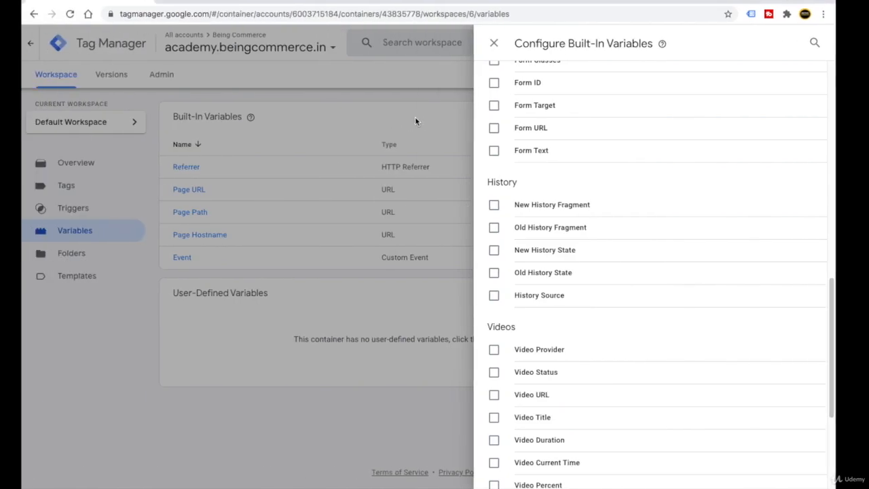
# Reopen the built-in variable configuration in Tag Manager, review its categories from Pages to Visibility, and close it.
pyautogui.click(415, 120)
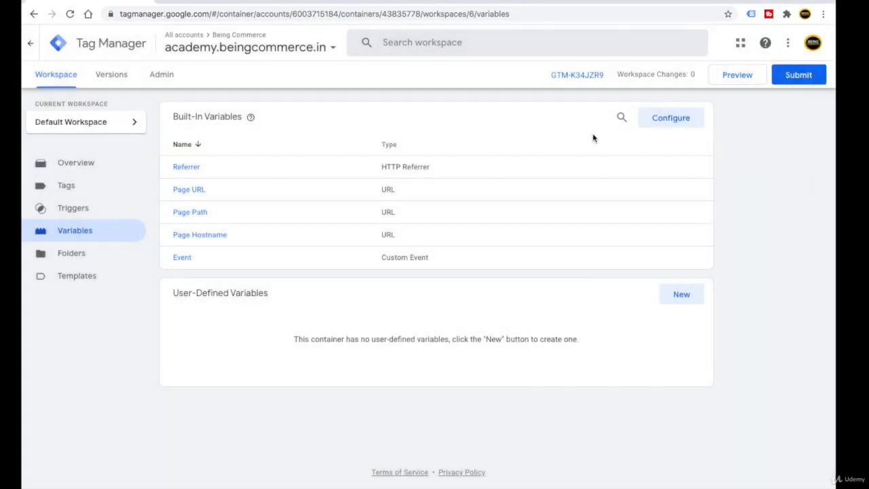
pyautogui.click(657, 122)
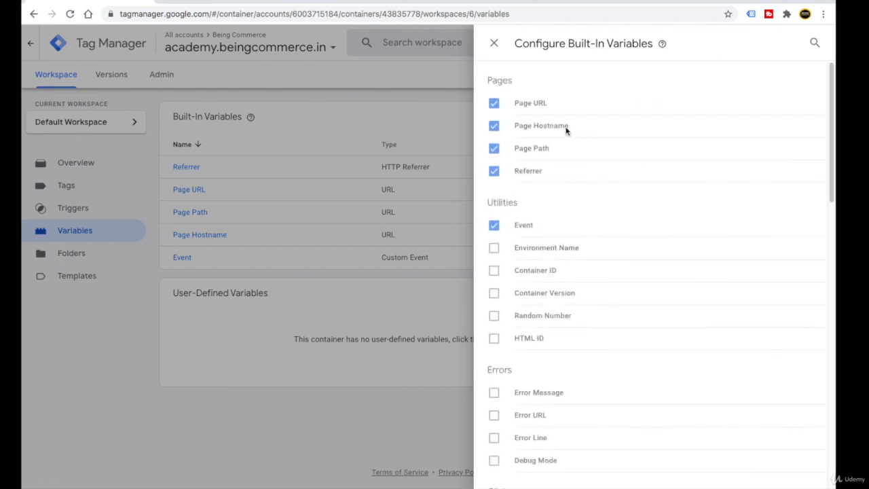
pyautogui.scroll(-12, 573, 303)
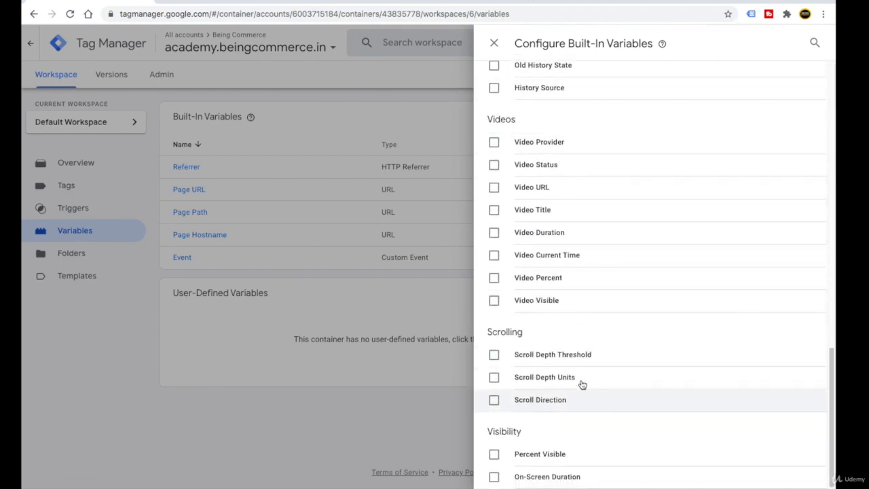
pyautogui.scroll(10, 501, 270)
pyautogui.click(405, 115)
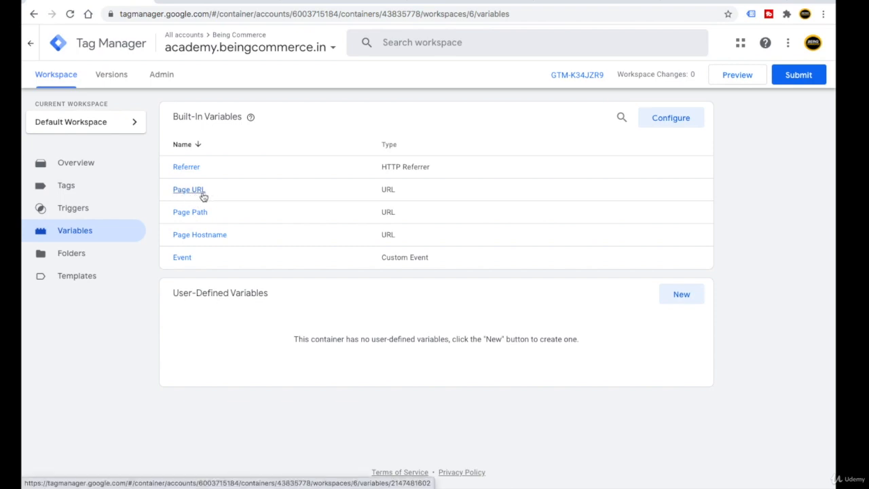
pyautogui.click(351, 6)
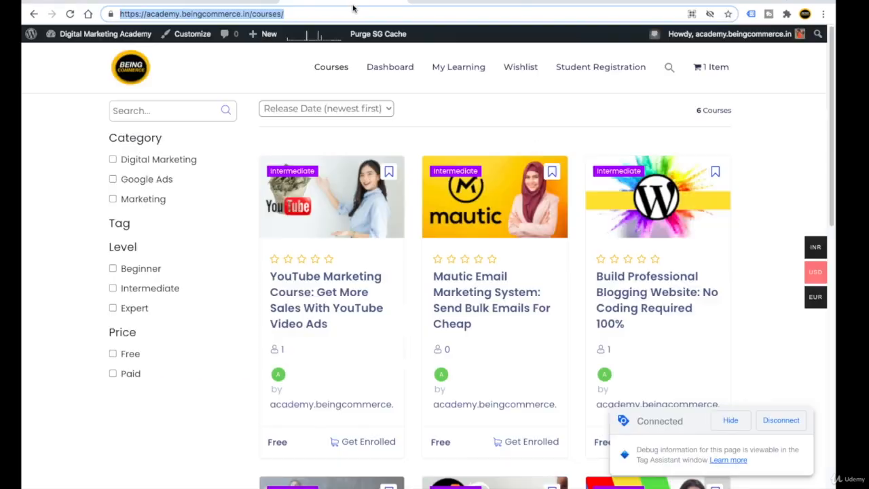
pyautogui.rightClick(143, 15)
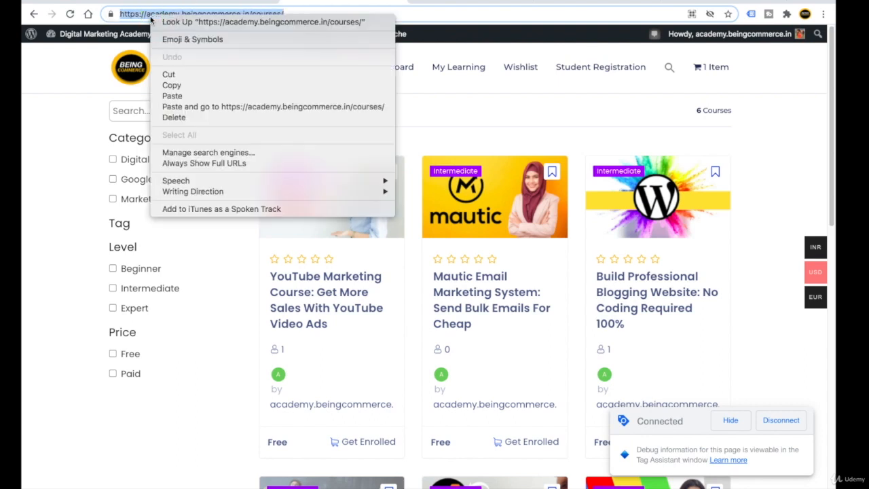
pyautogui.click(171, 85)
pyautogui.click(139, 3)
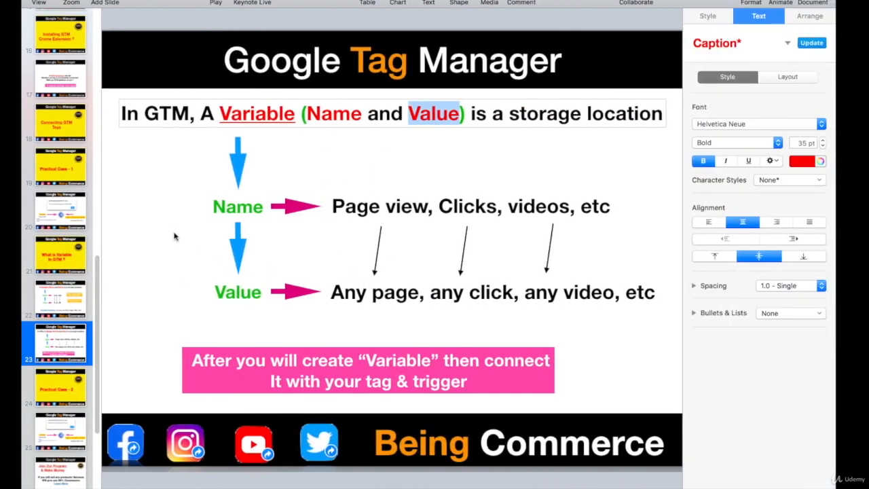
# Review the Keynote slides on GTM variables and Practical Case 2, including the "Please buy this product from Amazon" alert and its tag code.
pyautogui.click(170, 230)
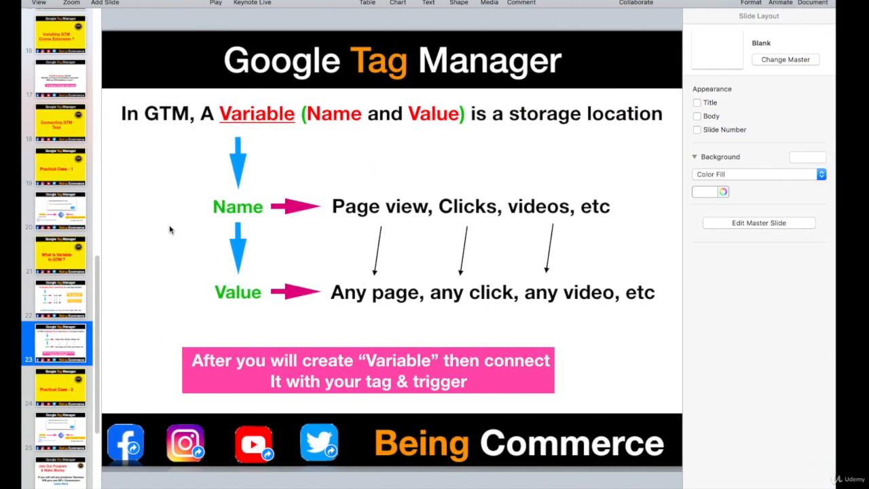
pyautogui.click(61, 258)
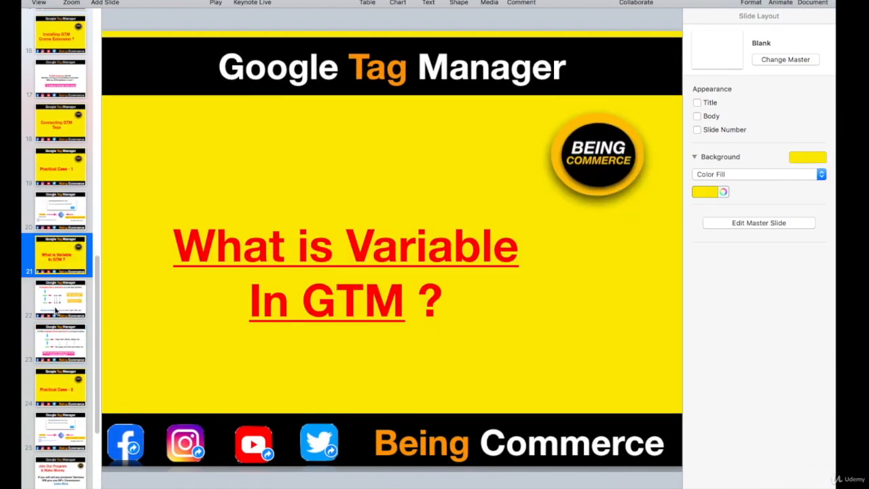
pyautogui.click(60, 339)
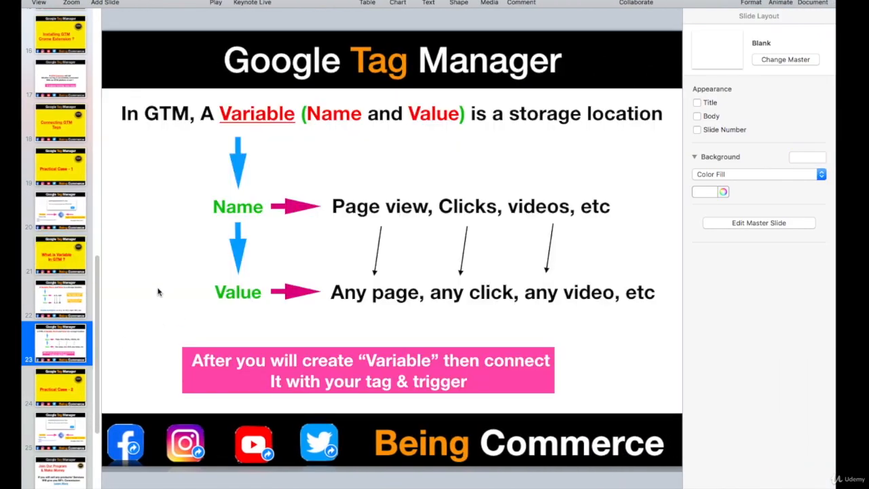
pyautogui.press('Down')
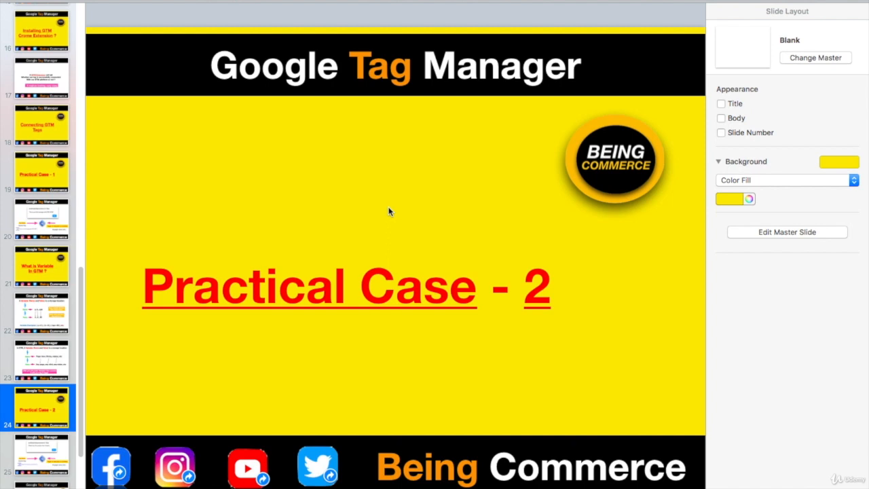
pyautogui.press('Down')
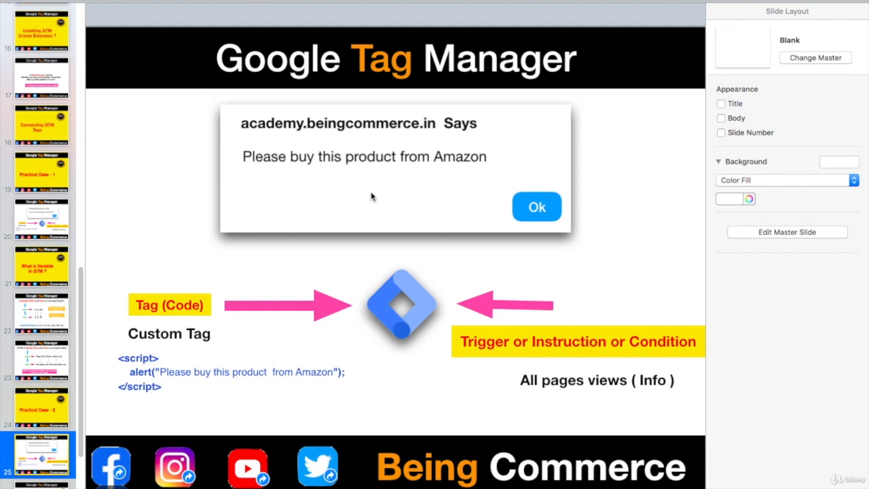
pyautogui.click(295, 143)
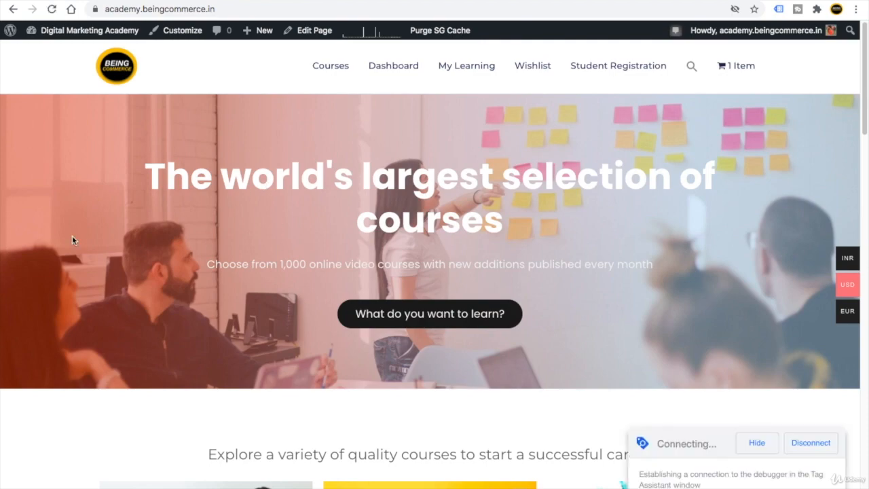
# Dismiss the GTM alert on the academy home page and look through the course listings.
pyautogui.scroll(-3, 271, 249)
pyautogui.scroll(3, 272, 249)
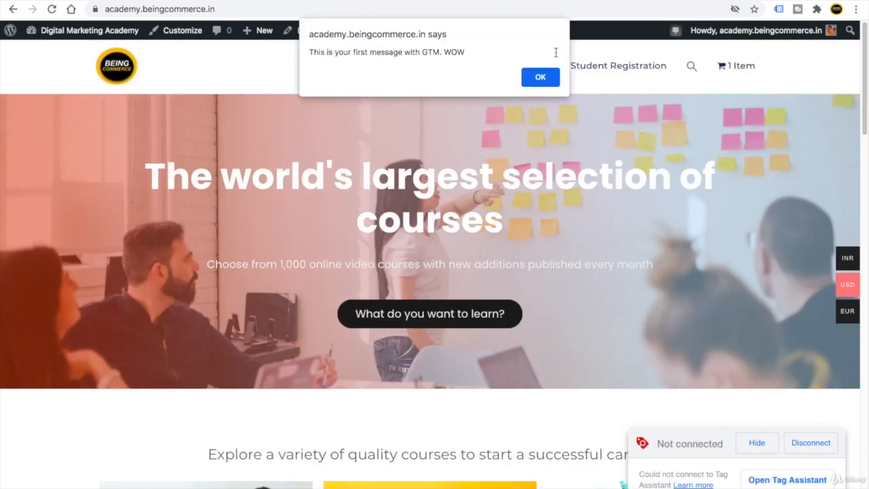
pyautogui.click(545, 73)
pyautogui.scroll(-7, 307, 194)
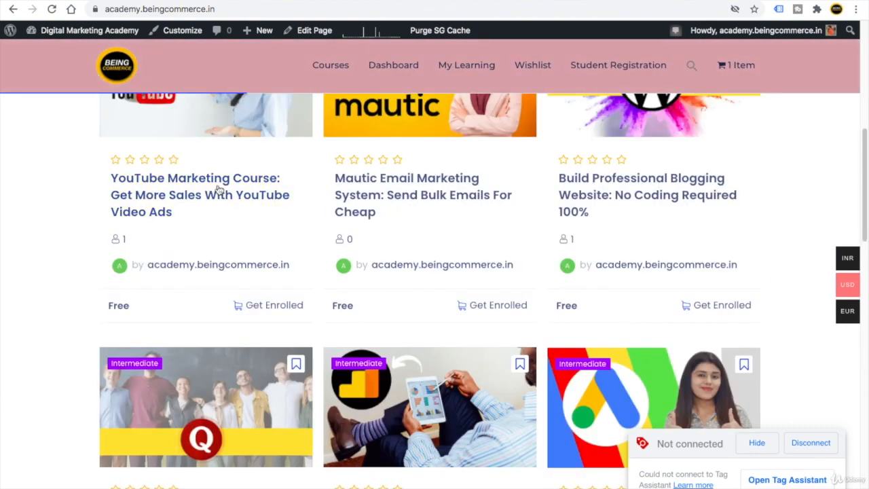
pyautogui.scroll(7, 178, 227)
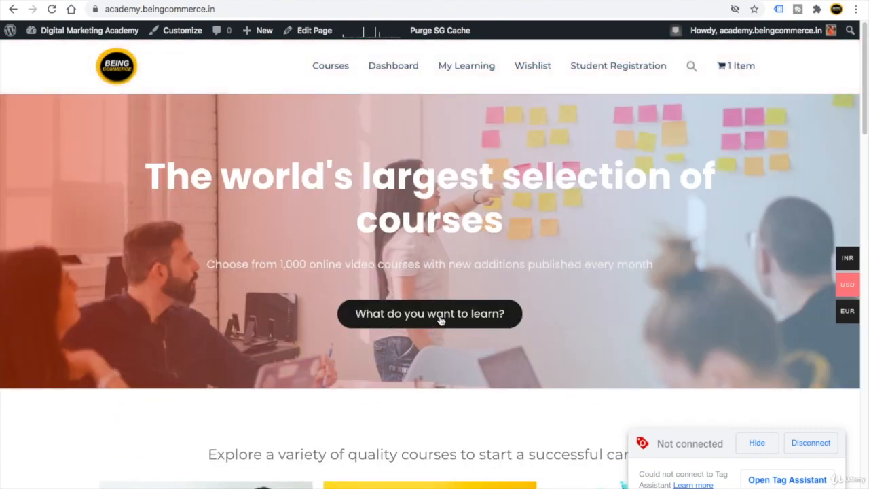
# Open the "What do you want to learn?" link in a new tab, return to the home page and view its courses.
pyautogui.click(440, 316)
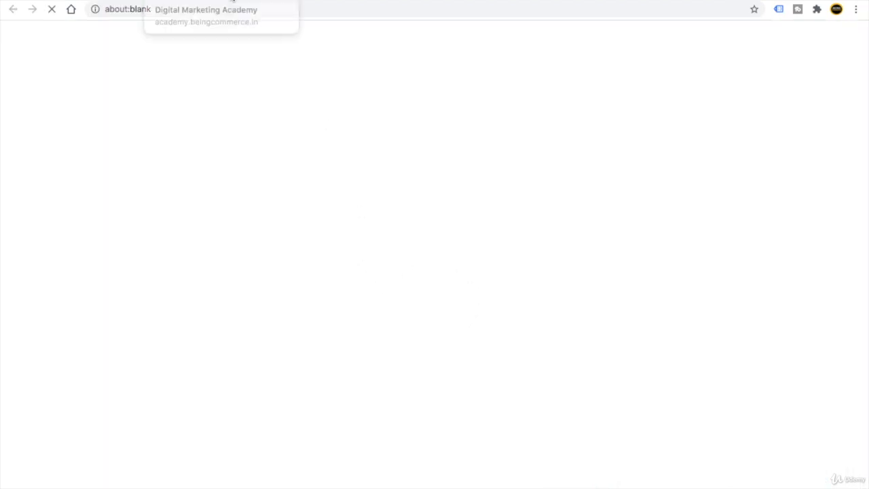
pyautogui.click(197, 0)
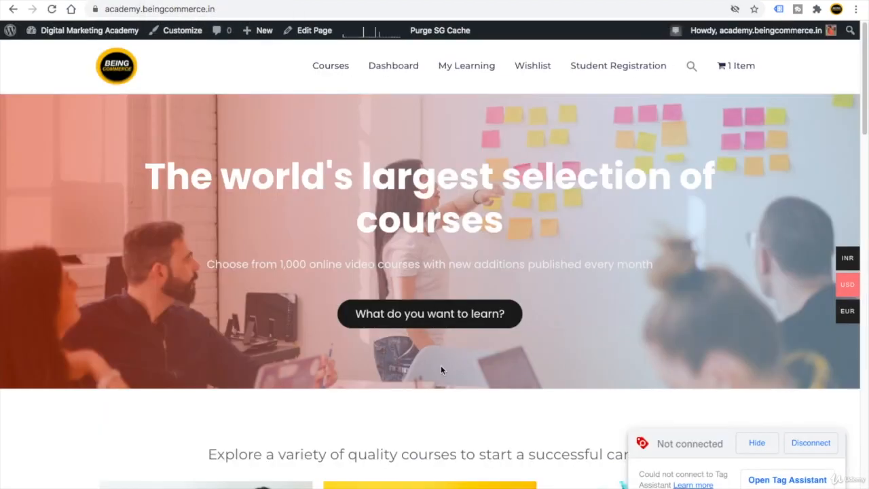
pyautogui.scroll(-5, 441, 365)
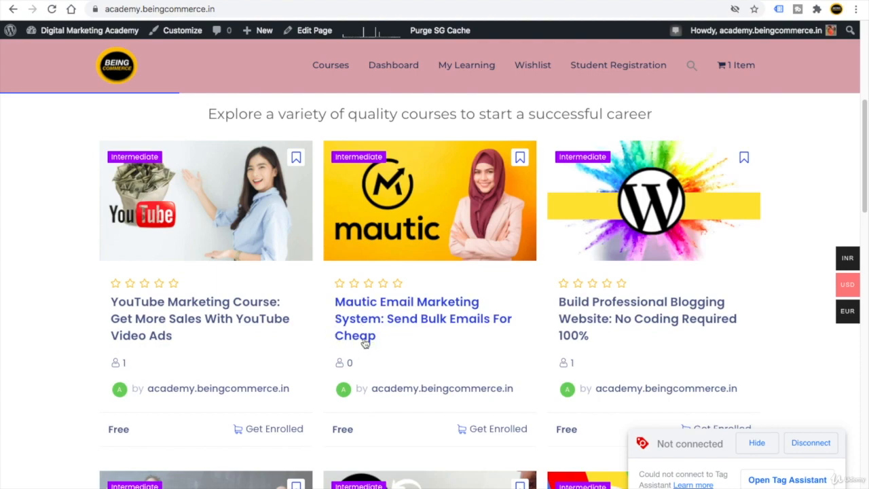
pyautogui.scroll(5, 130, 243)
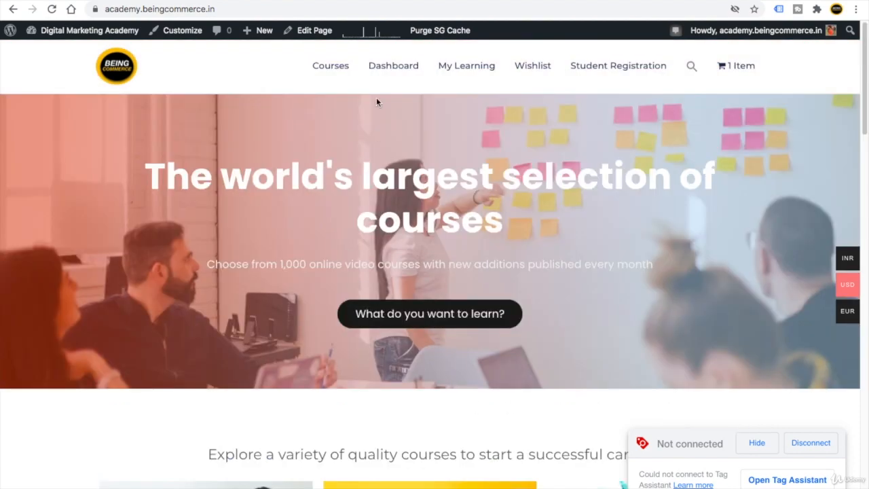
# Switch to the Keynote slides and review the "All pages views ( Info )" trigger on the Practical Case 1 slide.
pyautogui.hotkey('ctrl', 'Left')
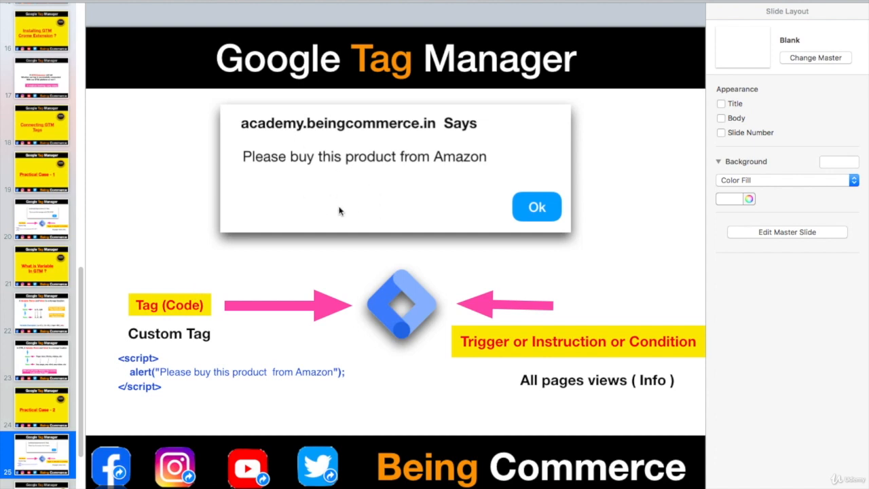
pyautogui.click(42, 218)
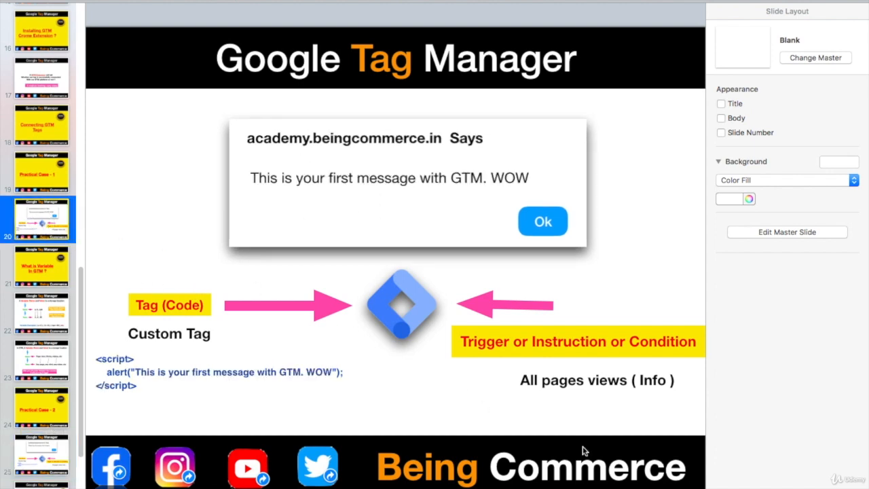
pyautogui.doubleClick(562, 381)
pyautogui.click(561, 382)
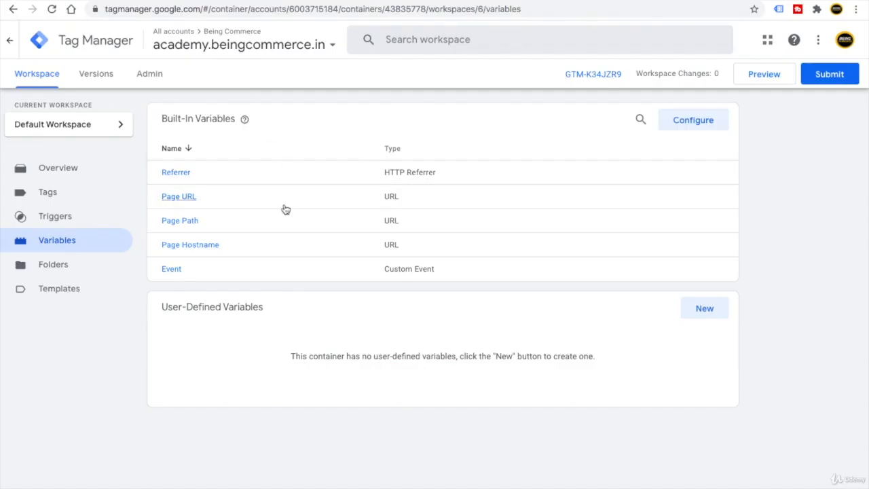
# Examine the Pages group in Tag Manager's built-in variables configuration and compare it with the slide's page views trigger.
pyautogui.click(72, 238)
pyautogui.click(699, 129)
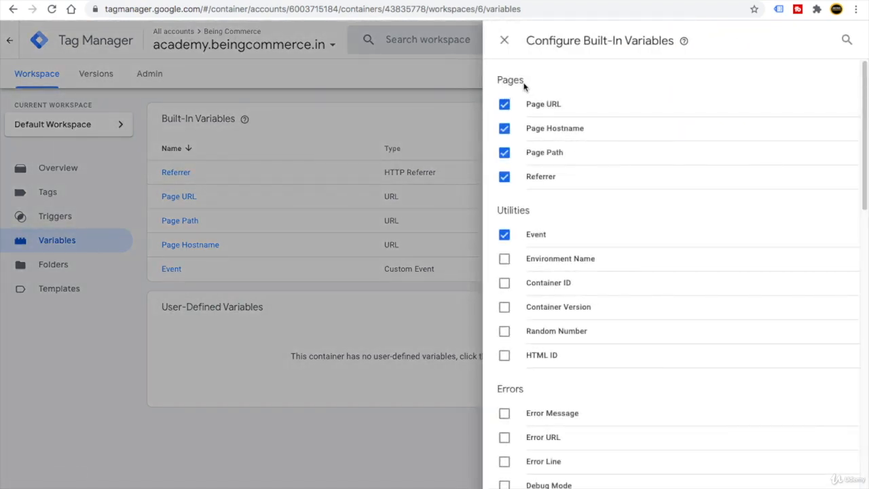
pyautogui.click(522, 80)
pyautogui.moveTo(522, 79); pyautogui.dragTo(491, 77)
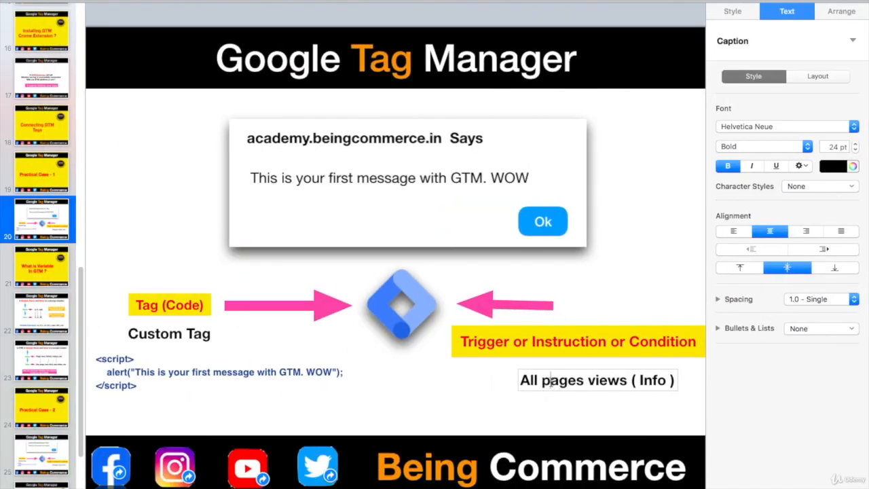
pyautogui.moveTo(552, 381); pyautogui.dragTo(579, 380)
pyautogui.click(574, 409)
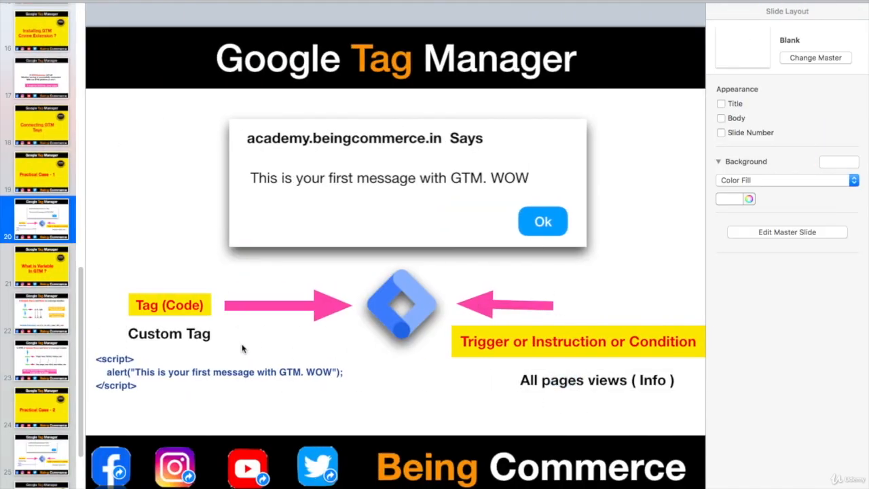
# Change the trigger caption on the Amazon alert slide to "All Clicks ( Info )".
pyautogui.click(59, 463)
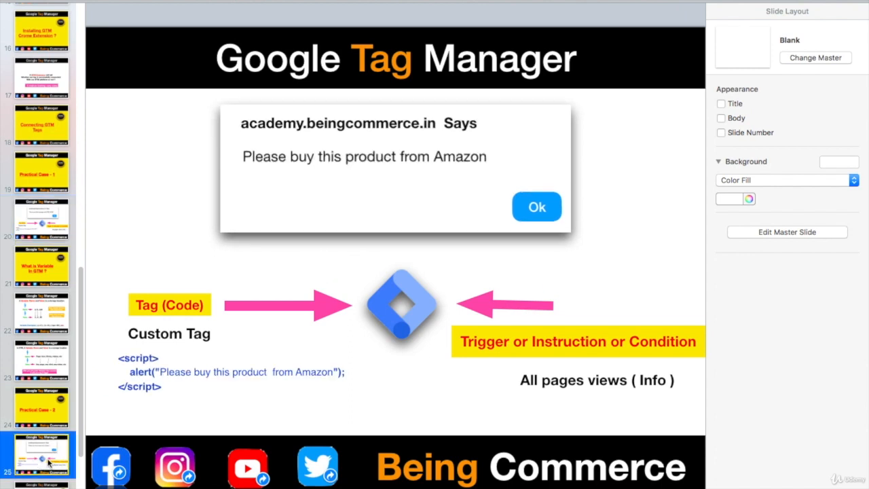
pyautogui.doubleClick(559, 381)
pyautogui.write('Clicks')
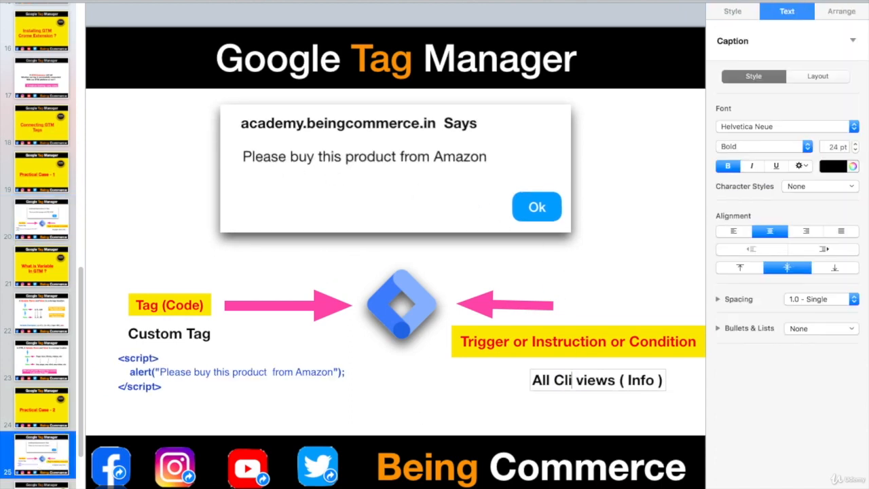
pyautogui.doubleClick(603, 381)
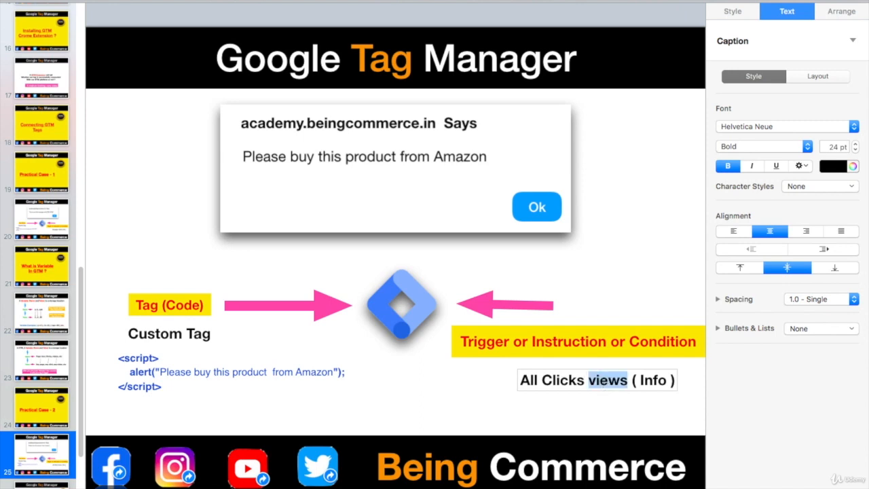
pyautogui.press('BackSpace')
pyautogui.click(466, 401)
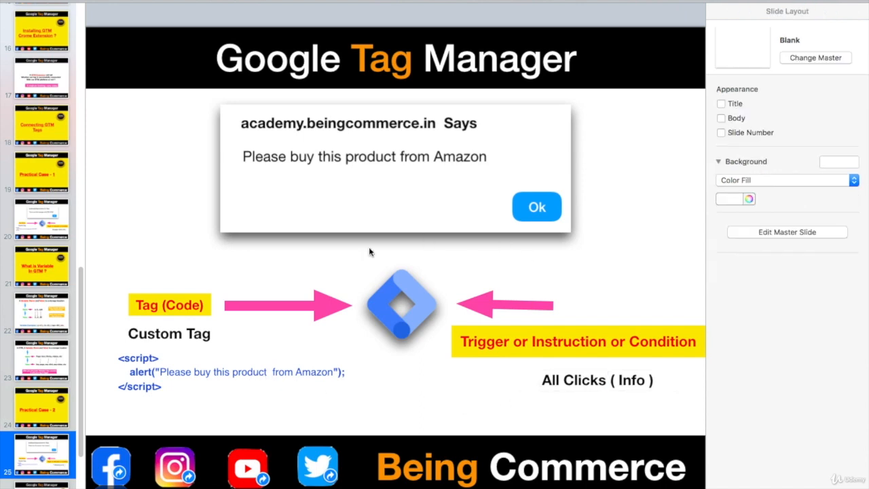
pyautogui.click(566, 385)
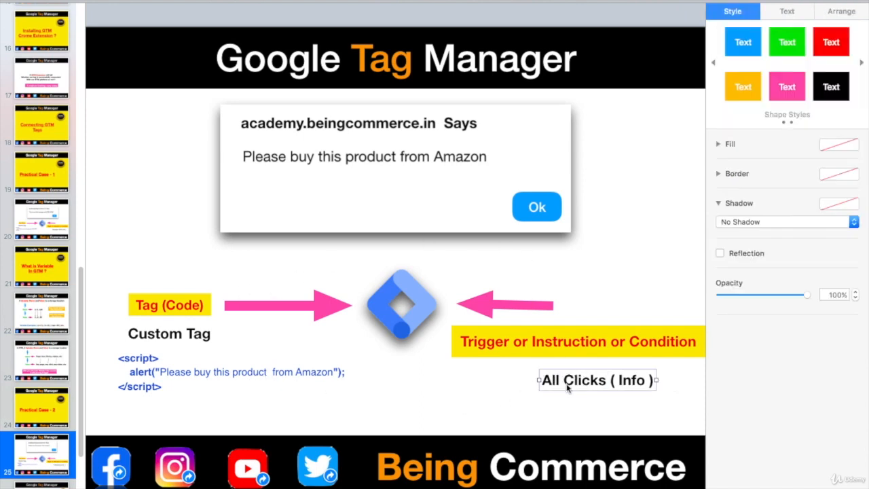
pyautogui.click(488, 399)
# Switch to Tag Manager, reopen the built-in variables configuration and find the Clicks group.
pyautogui.hotkey('ctrl', 'Right')
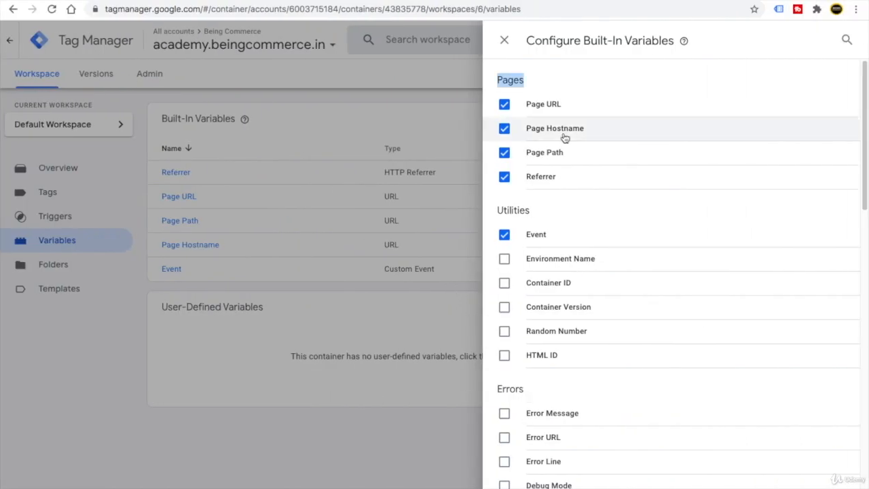
pyautogui.click(423, 120)
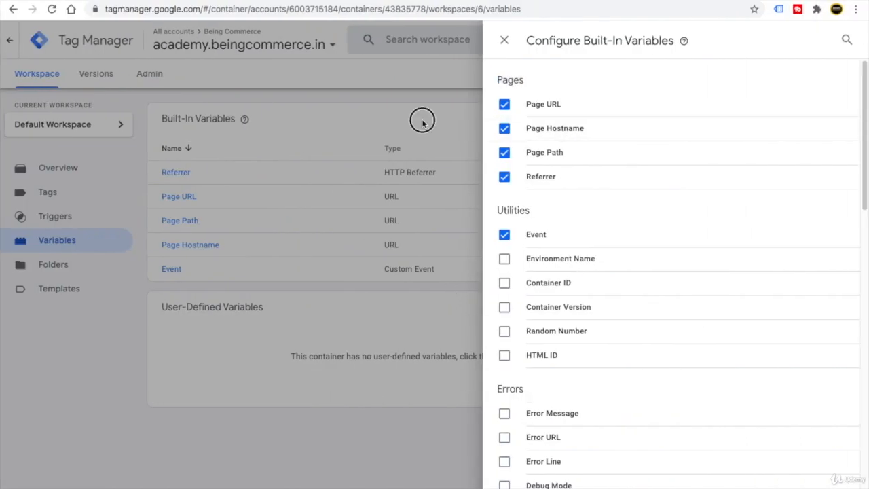
pyautogui.click(701, 124)
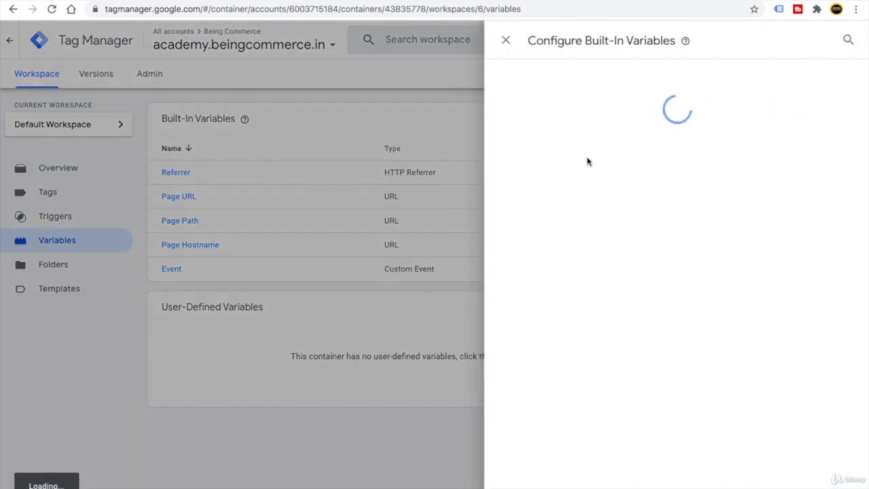
pyautogui.scroll(-3, 557, 257)
pyautogui.scroll(-6, 556, 258)
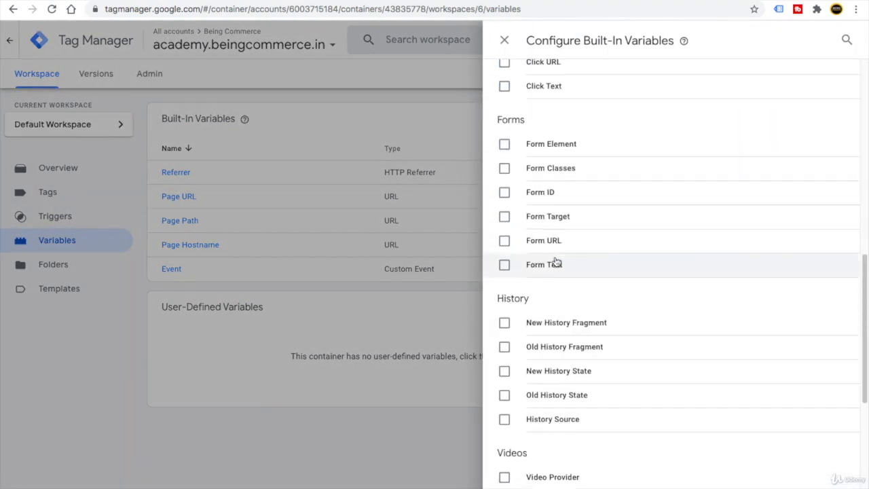
pyautogui.scroll(5, 519, 262)
pyautogui.scroll(-1, 516, 244)
pyautogui.click(511, 208)
pyautogui.doubleClick(511, 209)
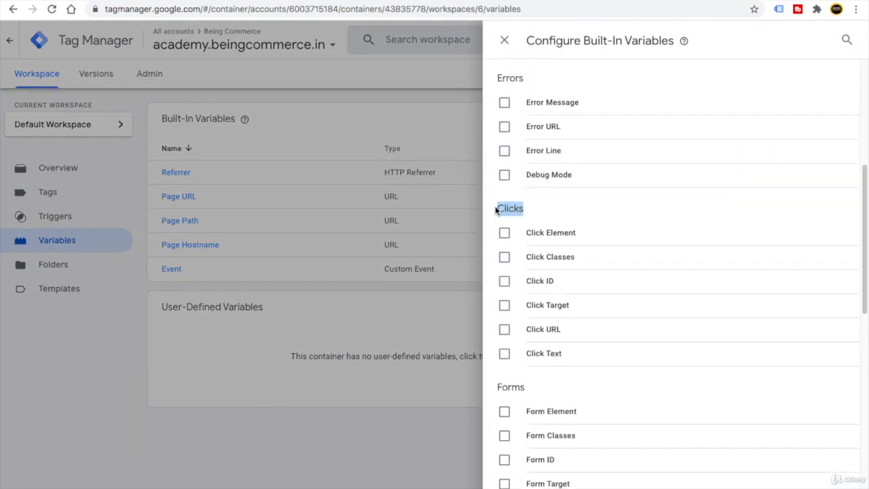
pyautogui.click(534, 215)
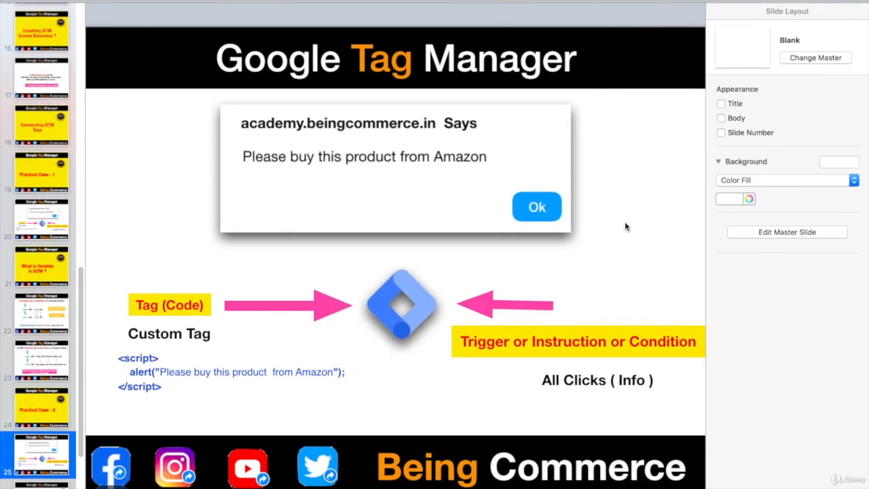
# Compare the academy home page with the "All Clicks ( Info )" trigger on the Amazon alert slide.
pyautogui.hotkey('ctrl', 'Right')
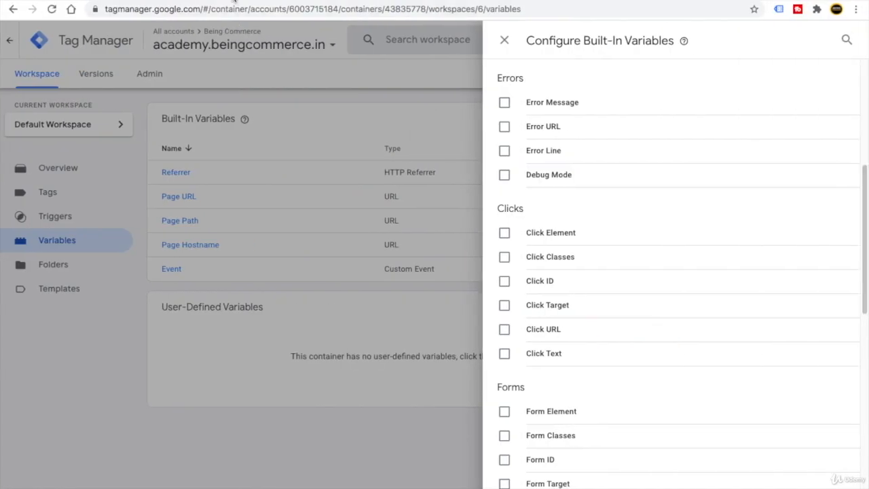
pyautogui.click(236, 0)
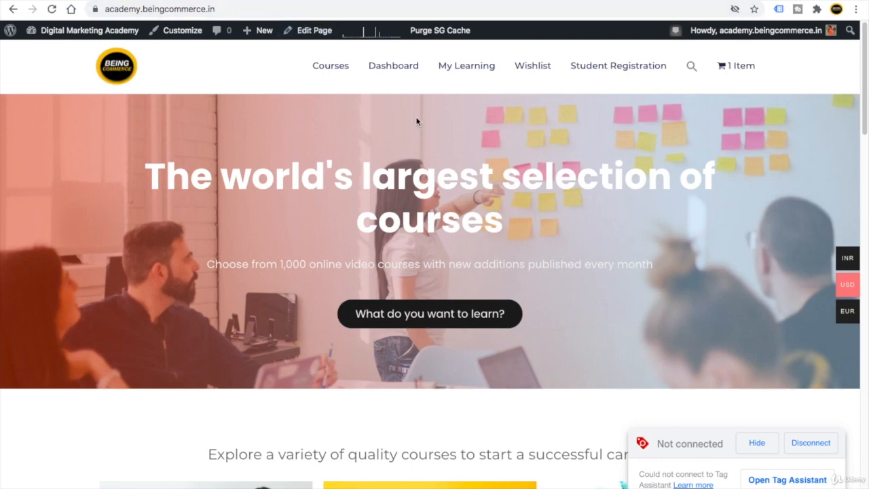
pyautogui.hotkey('ctrl', 'Left')
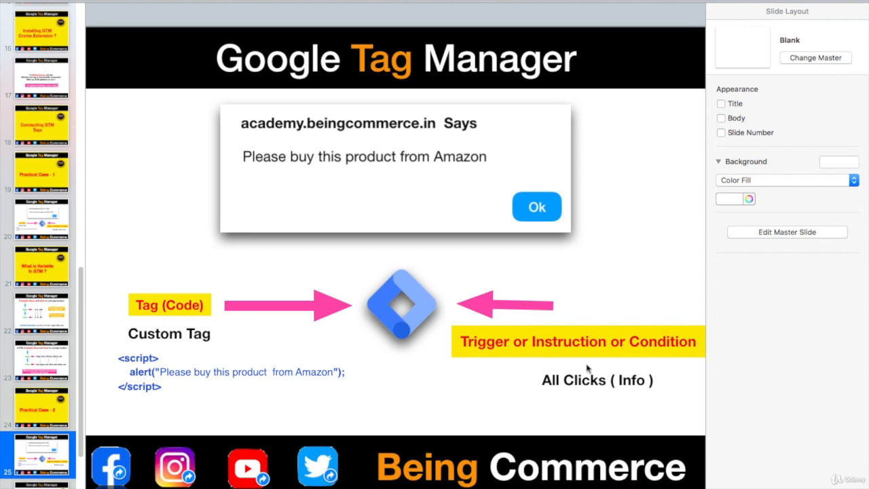
pyautogui.click(586, 380)
pyautogui.doubleClick(588, 381)
pyautogui.click(608, 292)
pyautogui.hotkey('ctrl', 'Right')
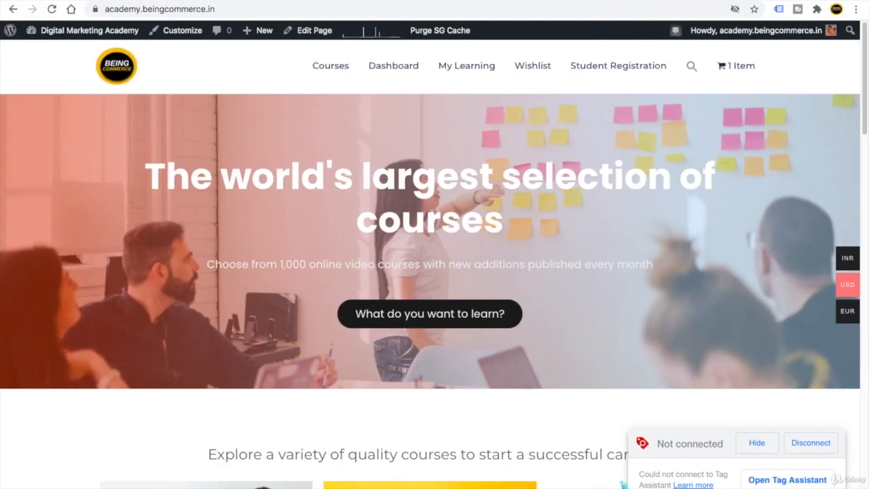
# Enable the built-in variables Click Element, Click Classes, Click ID, Click Target, Click URL and Click Text in Tag Manager, then close the configuration.
pyautogui.click(306, 1)
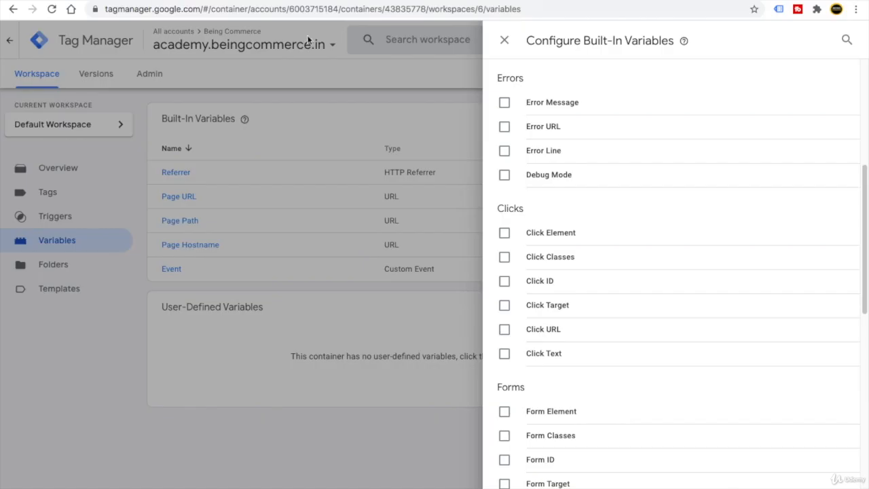
pyautogui.click(509, 232)
pyautogui.click(506, 258)
pyautogui.click(505, 281)
pyautogui.click(506, 306)
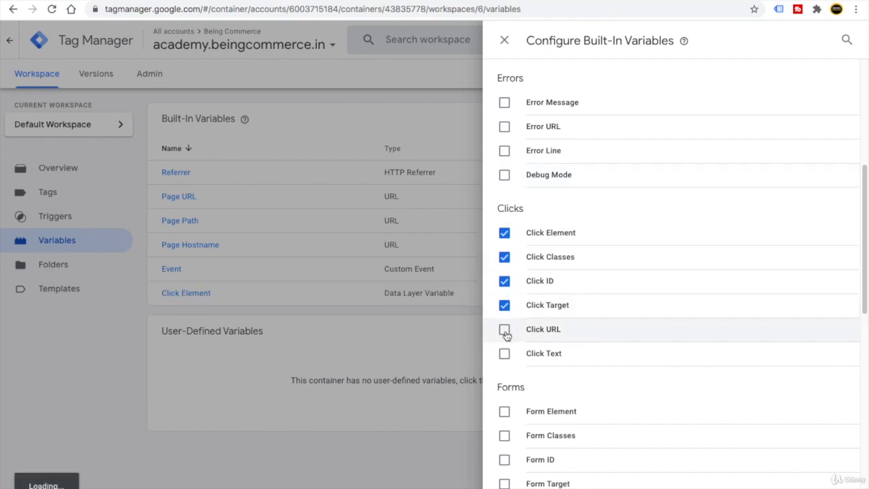
pyautogui.click(505, 330)
pyautogui.click(504, 354)
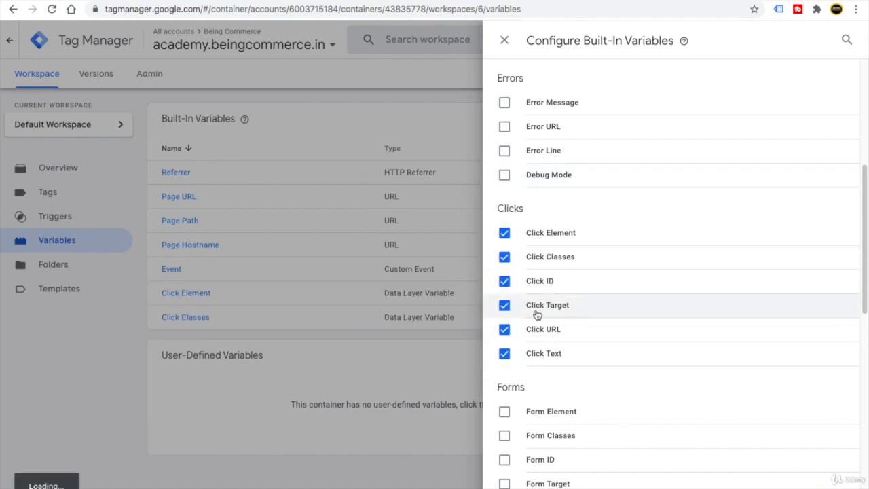
pyautogui.click(411, 109)
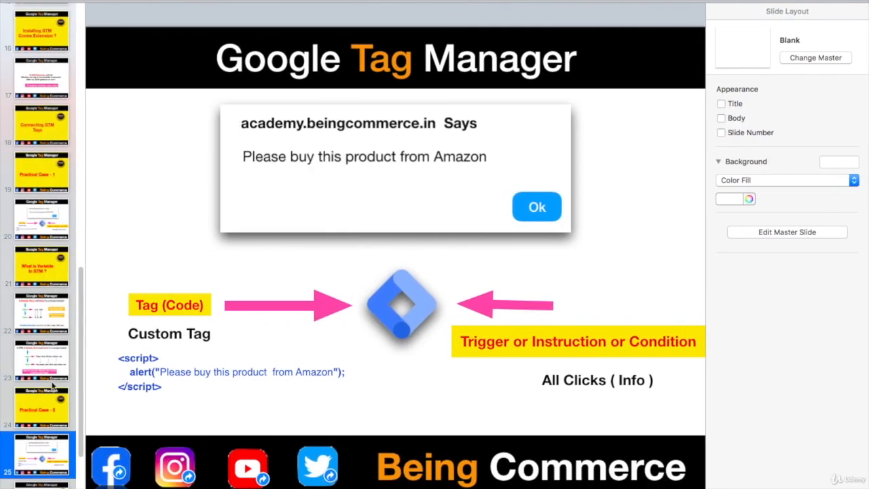
# Review the Keynote slides on connecting the variable with the tag and trigger and on the Amazon alert message.
pyautogui.click(39, 370)
pyautogui.doubleClick(388, 381)
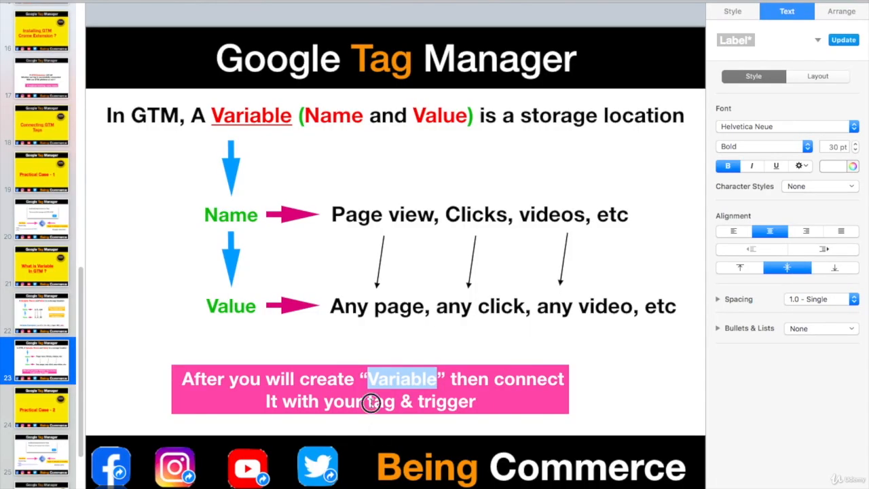
pyautogui.moveTo(367, 401); pyautogui.dragTo(476, 401)
pyautogui.click(34, 452)
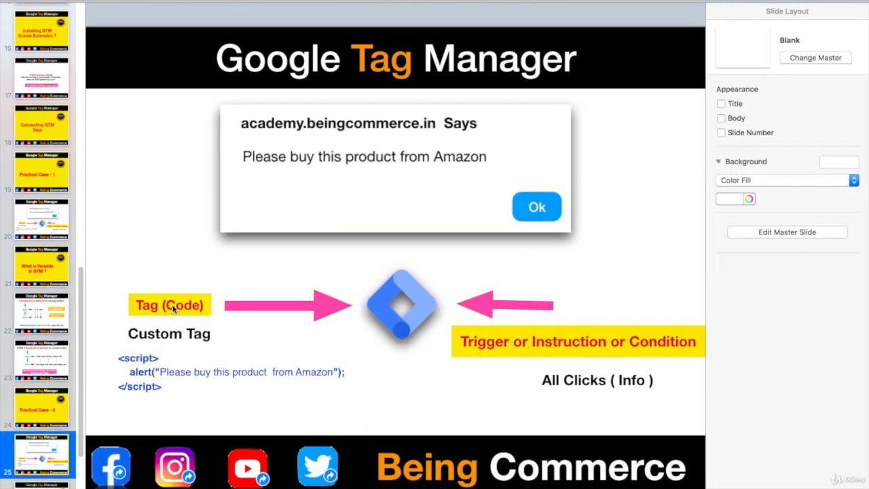
pyautogui.click(173, 309)
pyautogui.click(277, 176)
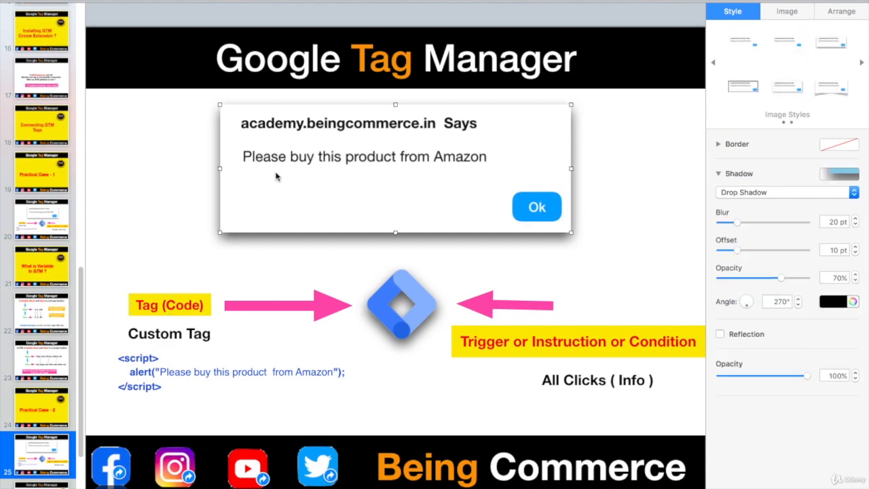
pyautogui.click(156, 190)
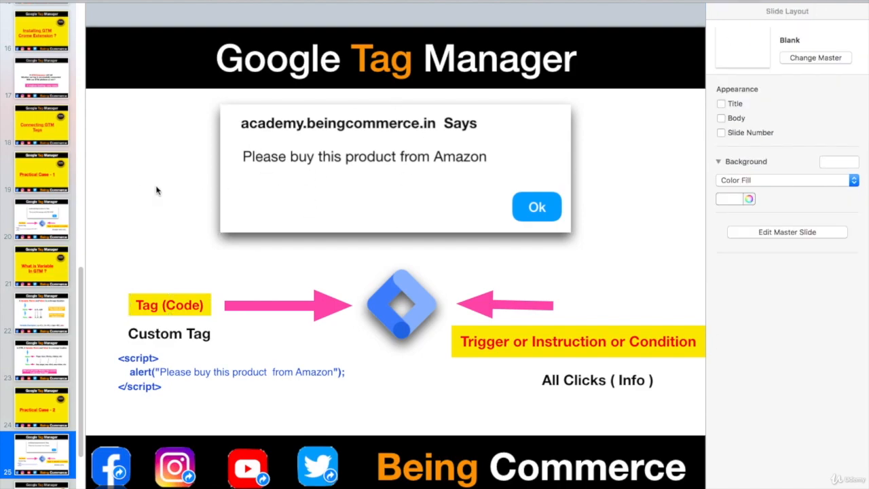
# Open the "case - 2" document from the desktop and copy its "Please buy this product from Amazon" alert script.
pyautogui.hotkey('ctrl', 'Left')
pyautogui.doubleClick(839, 24)
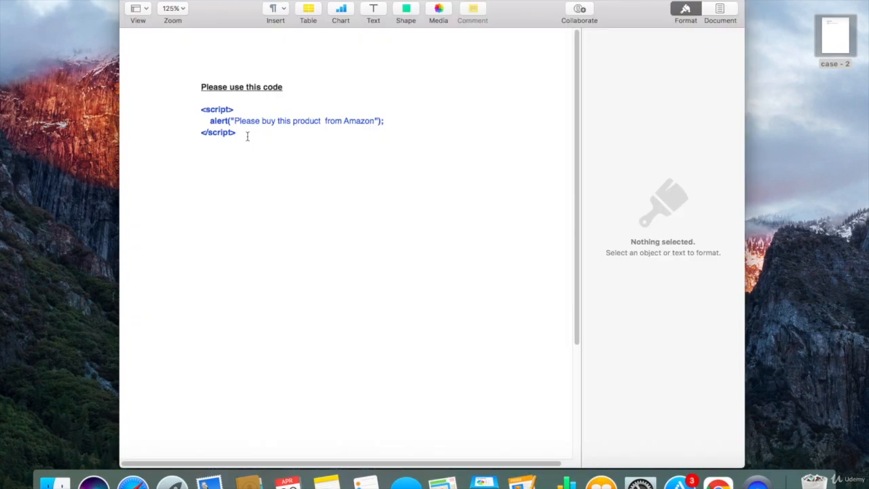
pyautogui.moveTo(238, 133); pyautogui.dragTo(200, 110)
pyautogui.hotkey('ctrl', 'c')
pyautogui.rightClick(216, 112)
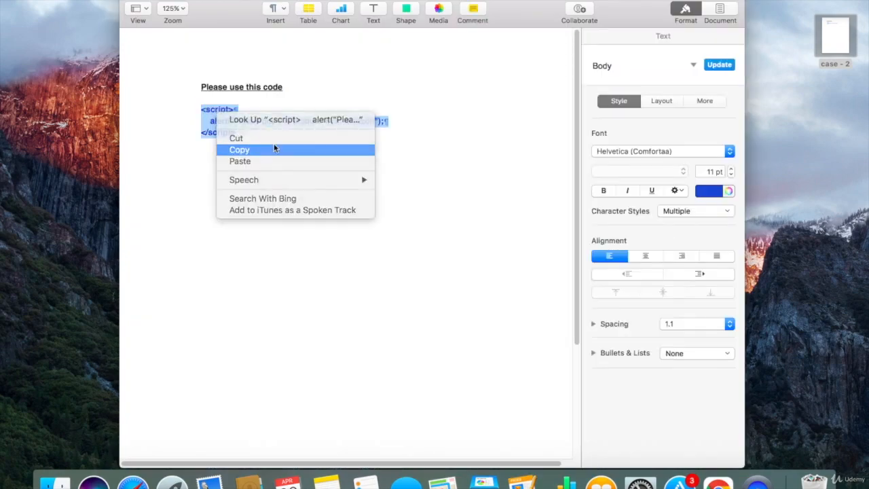
pyautogui.click(255, 149)
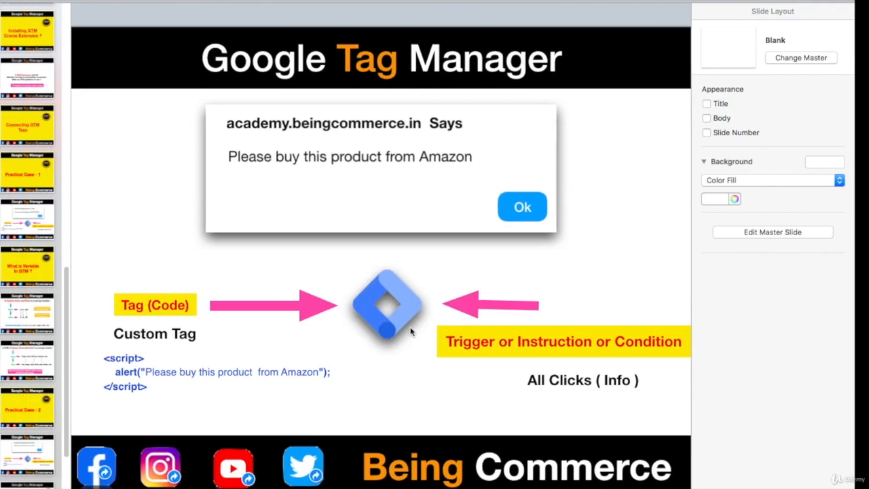
# Switch from the slide to Tag Manager and create a new tag named "Case - 2".
pyautogui.doubleClick(565, 379)
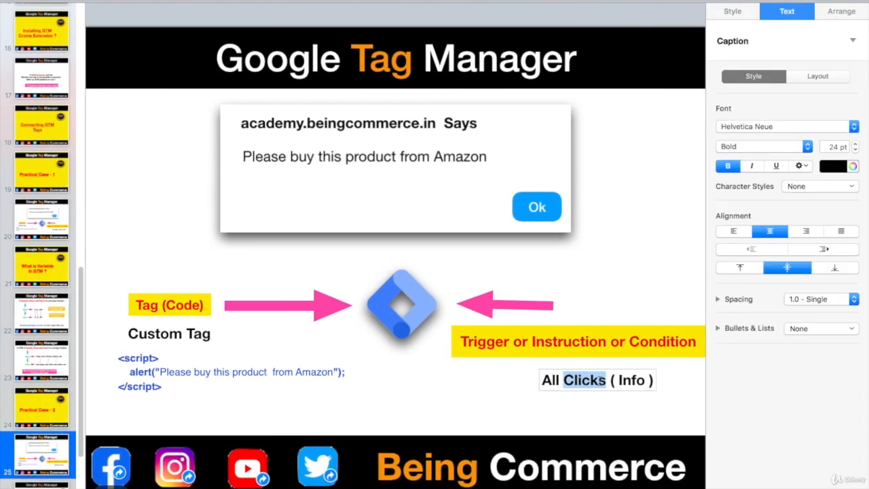
pyautogui.click(445, 389)
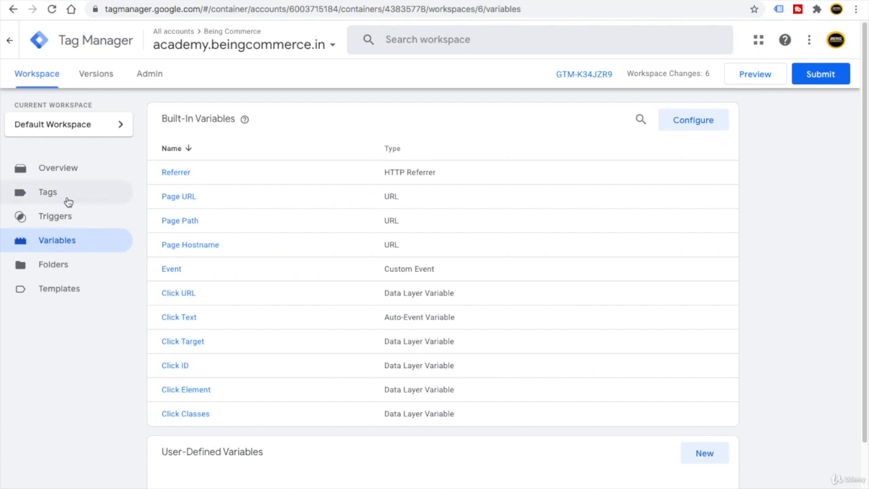
pyautogui.click(66, 201)
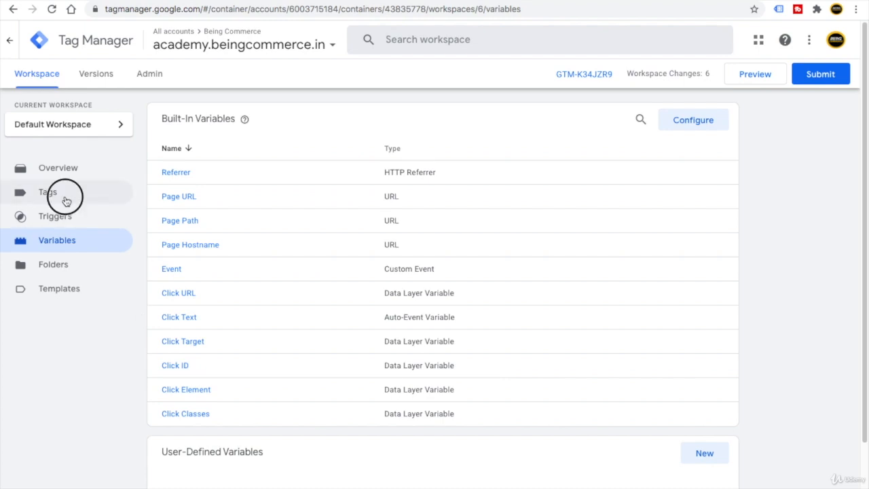
pyautogui.click(704, 121)
pyautogui.click(214, 38)
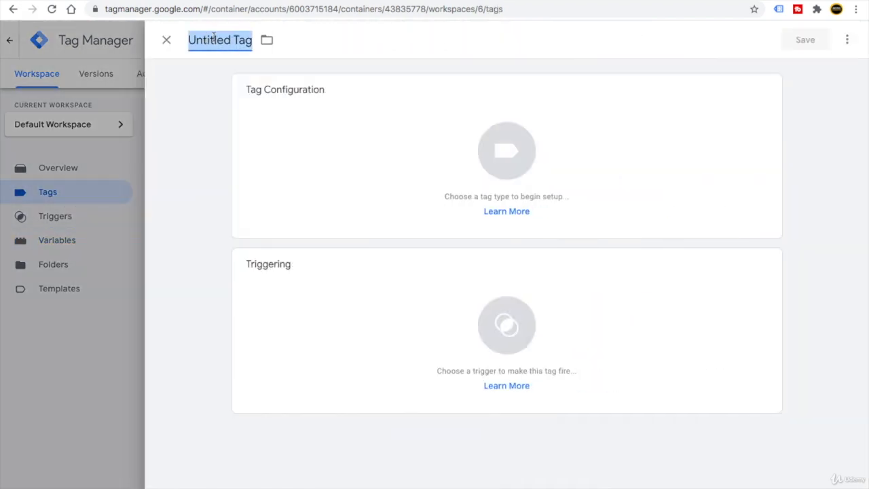
pyautogui.write('C')
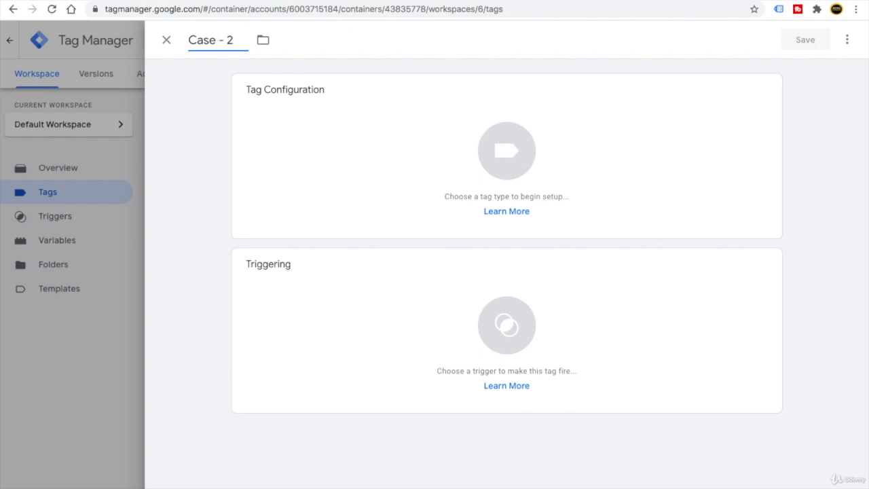
pyautogui.write('ase - 2')
# Set the tag type to Custom HTML and paste the "Please buy this product from Amazon" alert script into its HTML.
pyautogui.click(588, 165)
pyautogui.scroll(-2, 605, 272)
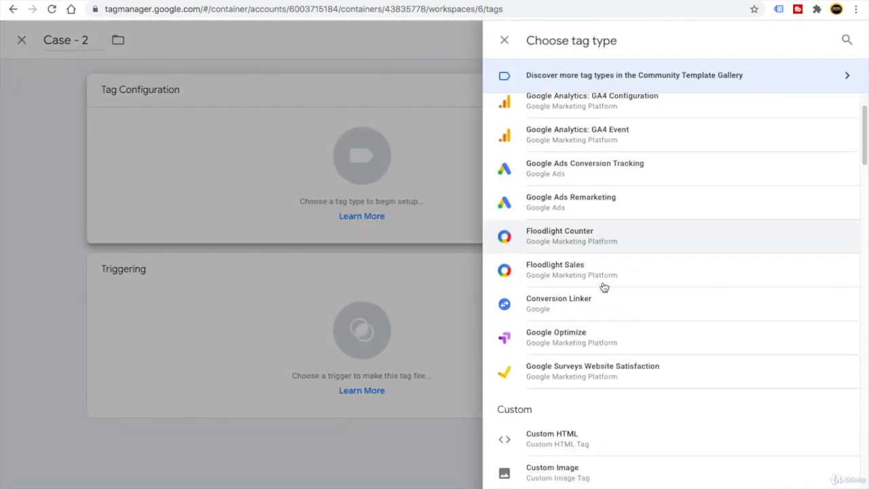
pyautogui.scroll(-2, 604, 287)
pyautogui.click(670, 360)
pyautogui.click(286, 209)
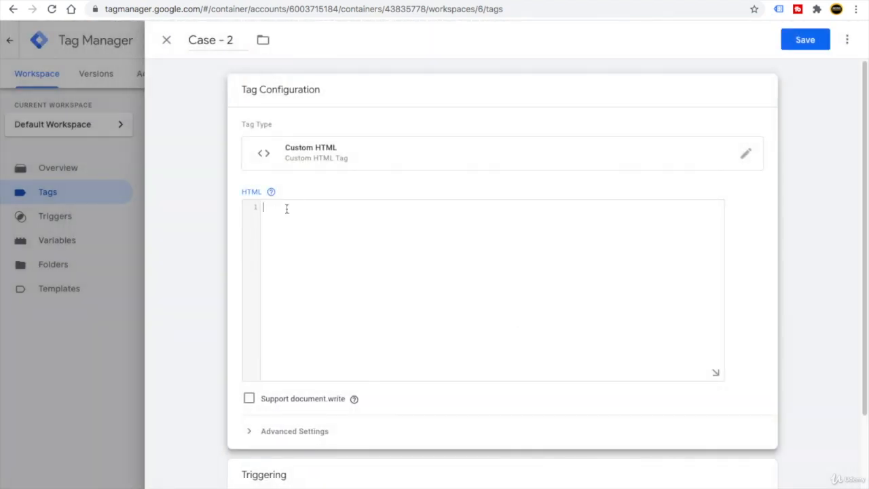
pyautogui.hotkey('ctrl', 'v')
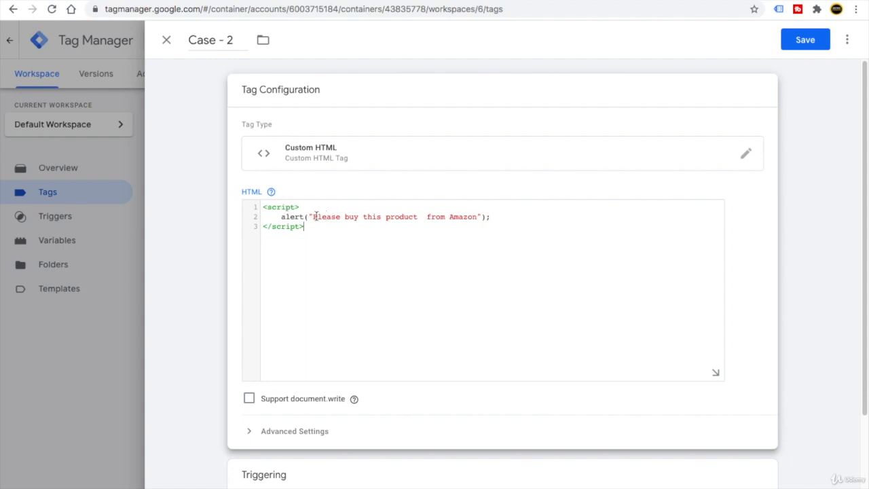
pyautogui.moveTo(315, 215); pyautogui.dragTo(476, 216)
pyautogui.click(407, 184)
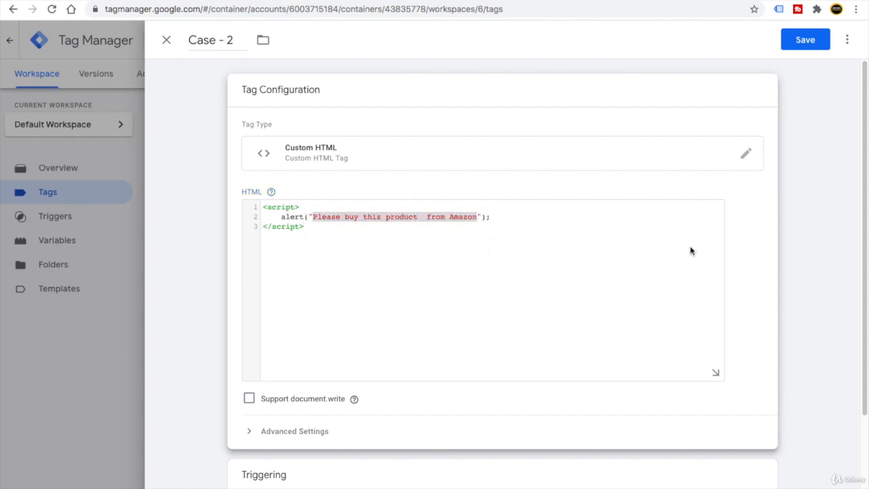
# Save the tag with the option to add a trigger, and create a new trigger named "Case - 2 Trigger".
pyautogui.click(809, 42)
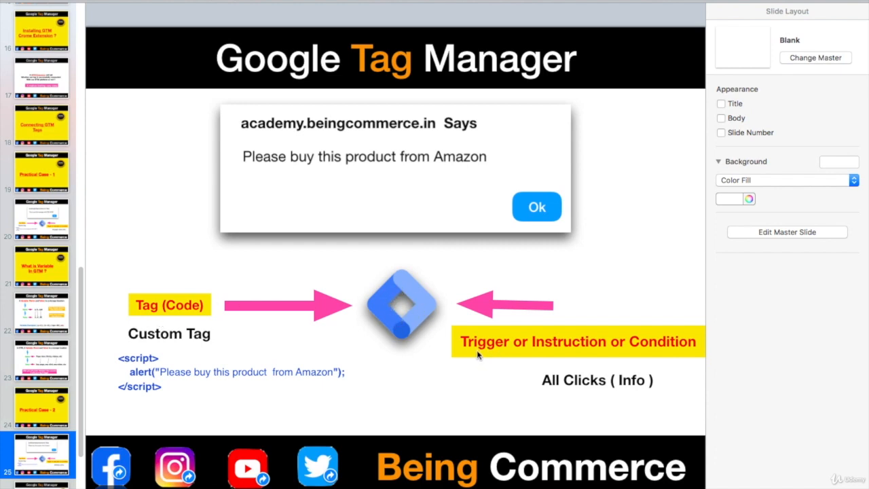
pyautogui.hotkey('ctrl', 'Right')
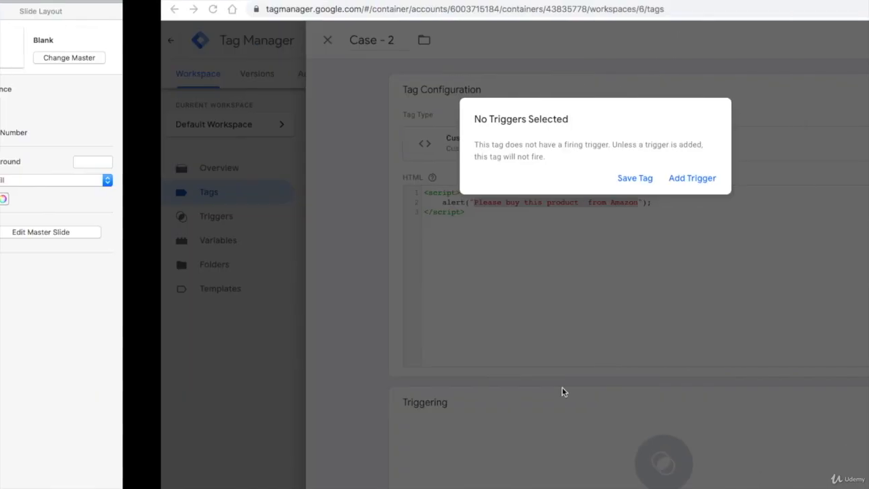
pyautogui.click(533, 181)
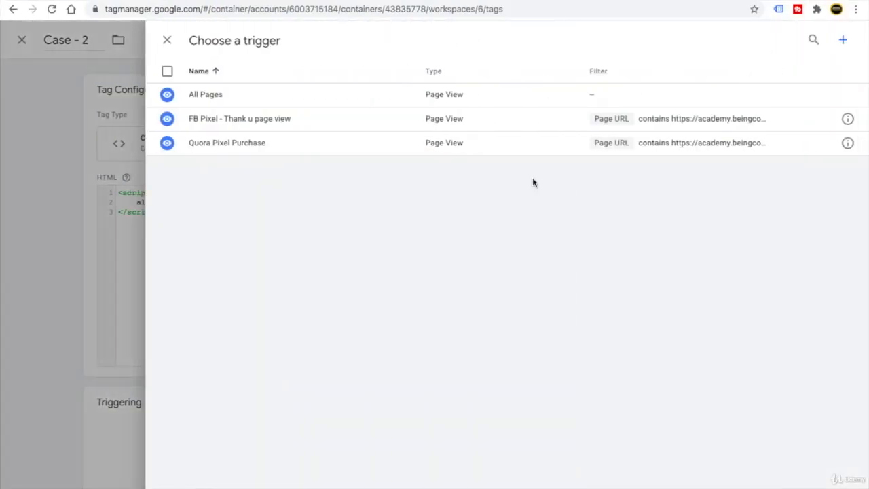
pyautogui.click(843, 41)
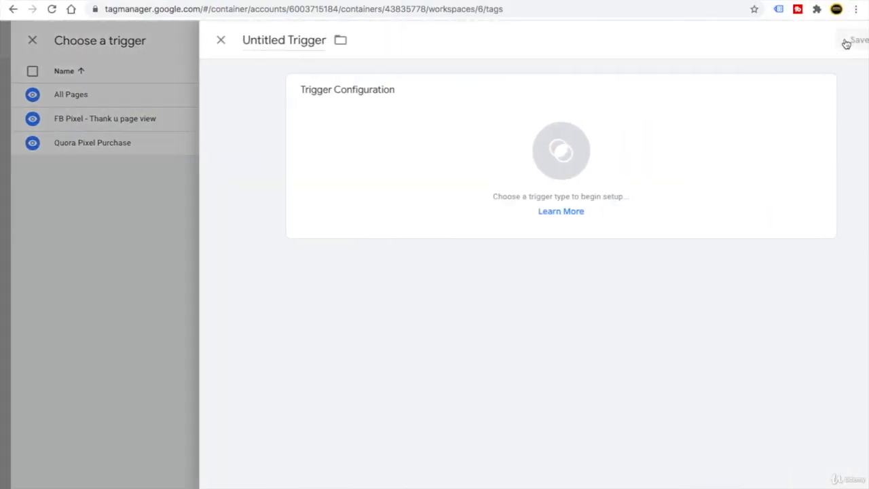
pyautogui.click(209, 39)
pyautogui.write('Cas')
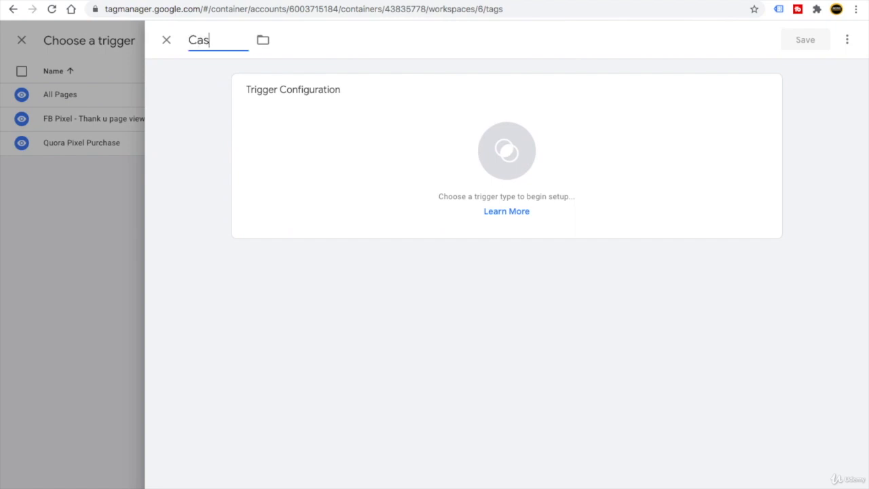
pyautogui.write('e - 2 Trigger')
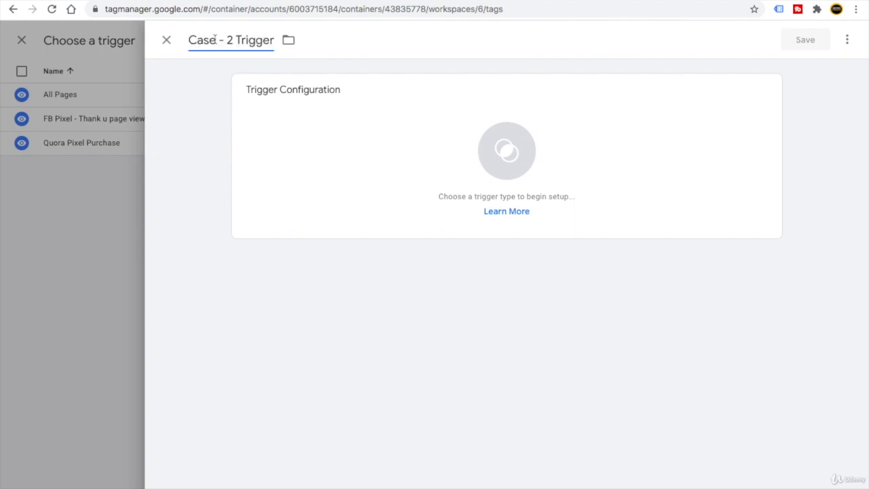
# Set the trigger type to Click - All Elements firing on All Clicks, then save the trigger and the tag.
pyautogui.click(587, 167)
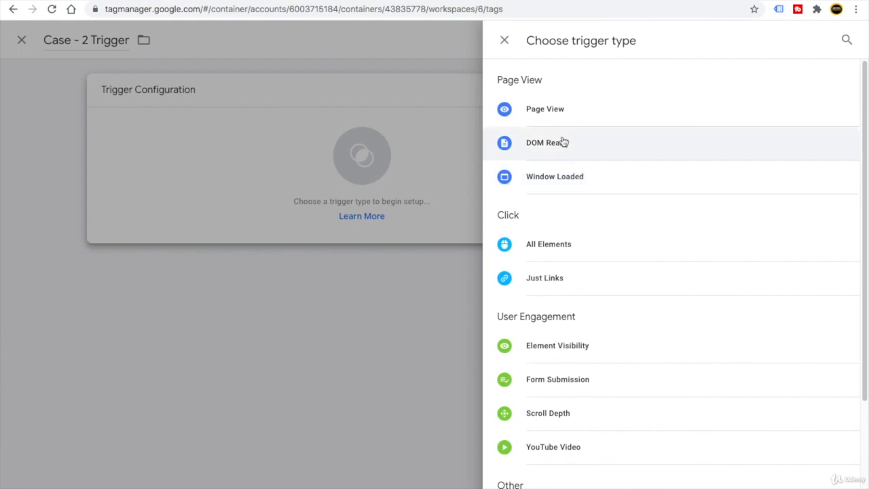
pyautogui.click(514, 217)
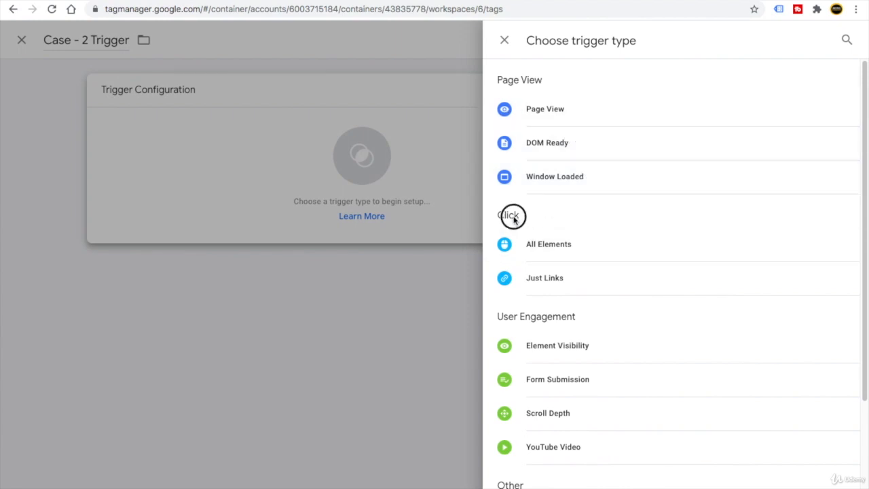
pyautogui.click(562, 247)
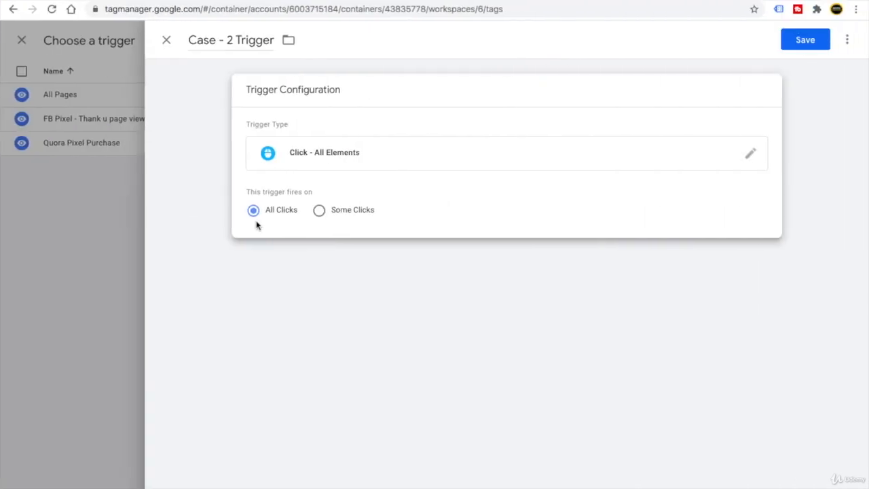
pyautogui.click(804, 39)
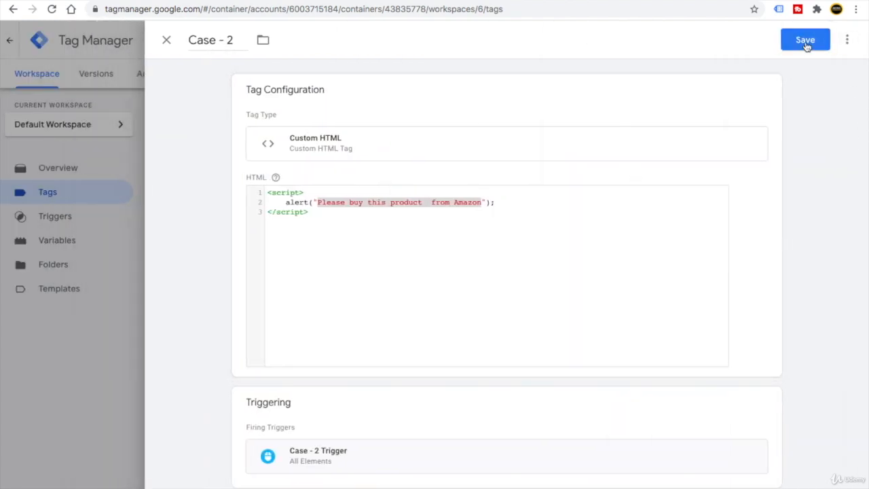
pyautogui.click(805, 42)
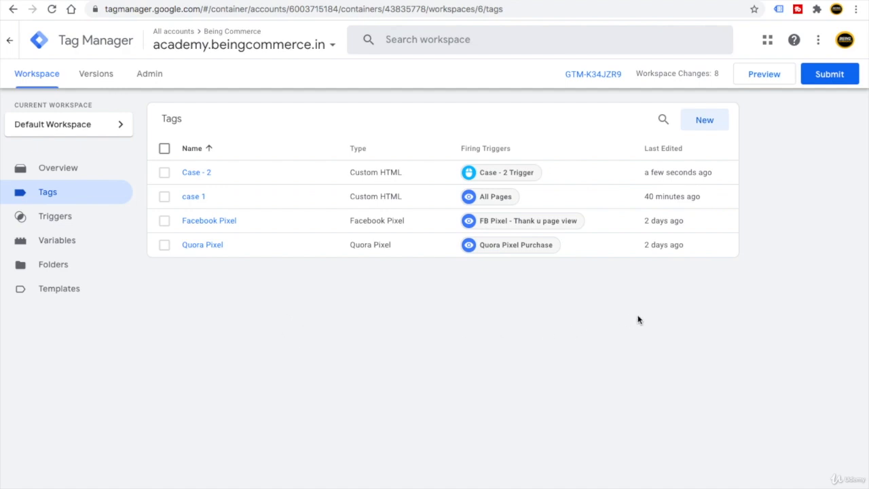
pyautogui.click(772, 80)
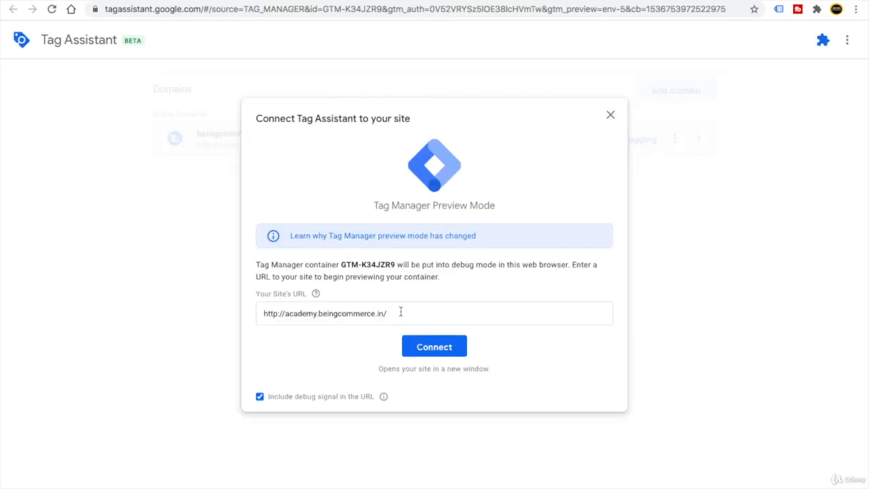
pyautogui.click(394, 311)
pyautogui.click(278, 317)
pyautogui.write('s')
pyautogui.click(296, 339)
pyautogui.click(449, 348)
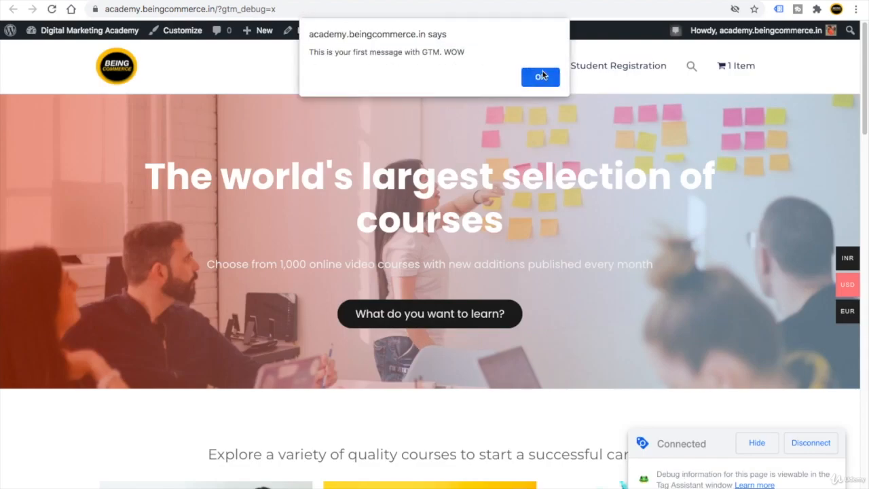
# Dismiss the page-load alert, test the "What do you want to learn?" button on the home page, and dismiss the resulting alerts.
pyautogui.click(541, 77)
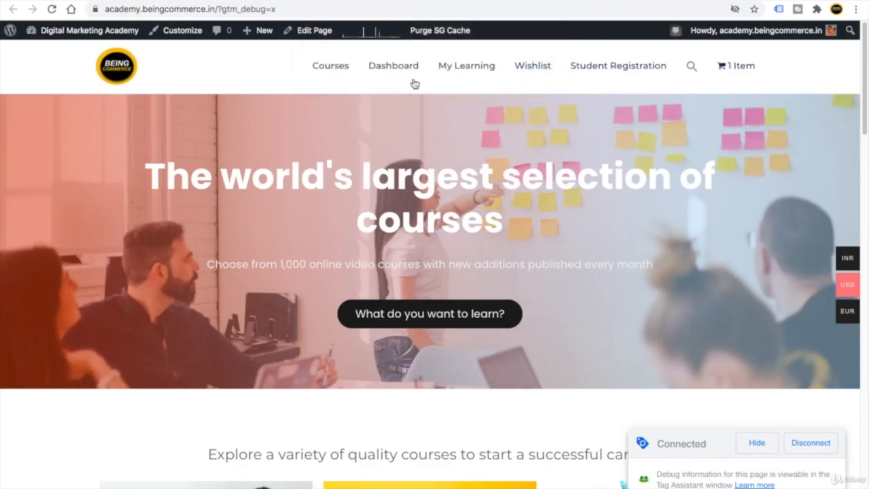
pyautogui.scroll(-5, 433, 325)
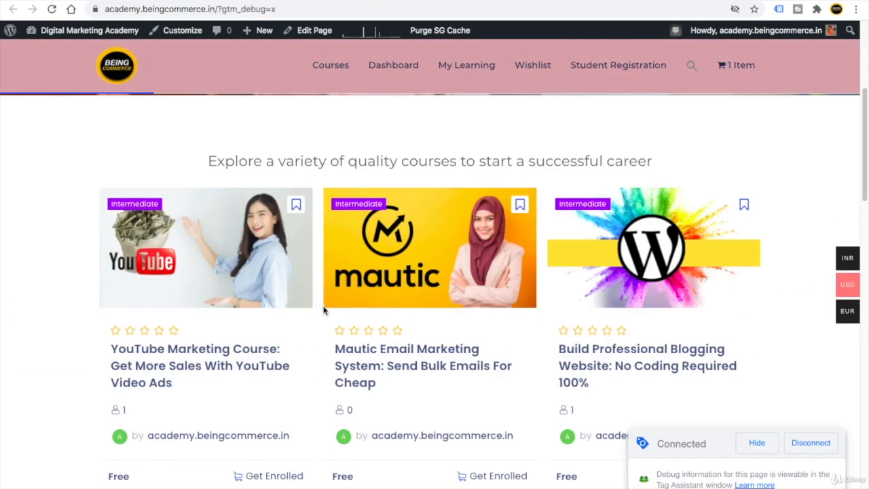
pyautogui.scroll(5, 324, 306)
pyautogui.click(422, 316)
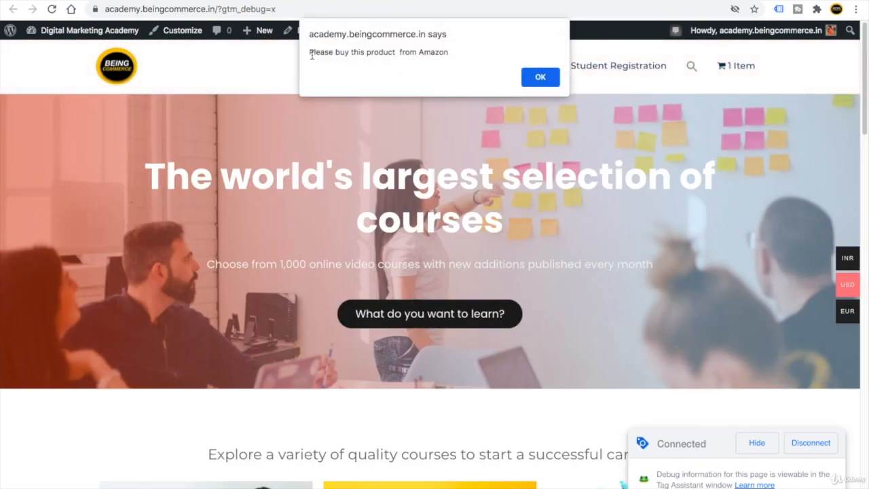
pyautogui.moveTo(312, 56); pyautogui.dragTo(490, 67)
pyautogui.click(540, 78)
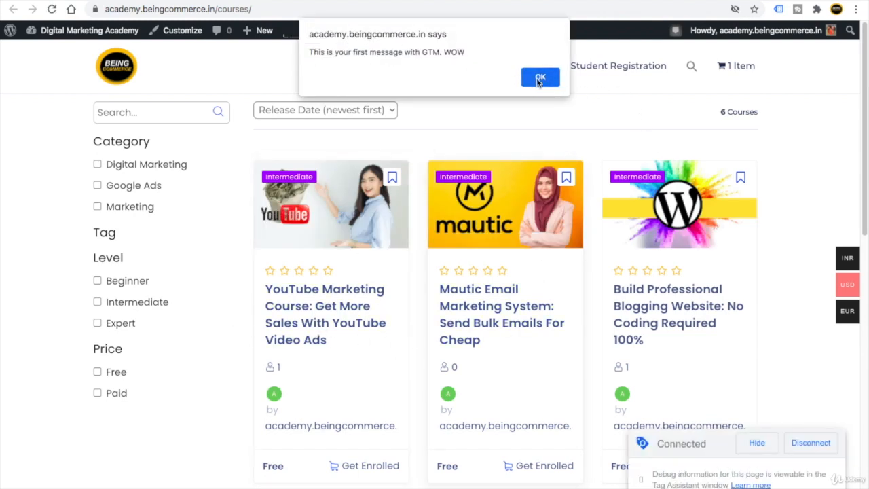
pyautogui.click(540, 78)
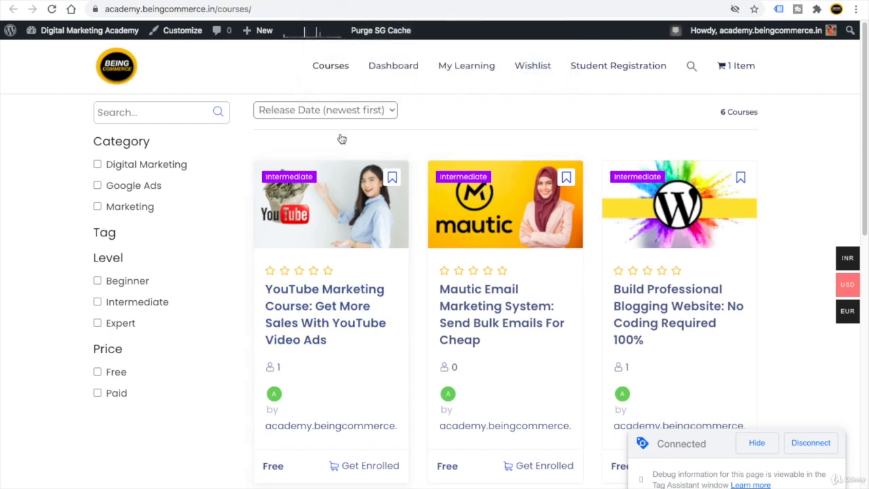
# Test the tag by opening the YouTube Marketing Course from the course list, dismissing each alert.
pyautogui.click(334, 298)
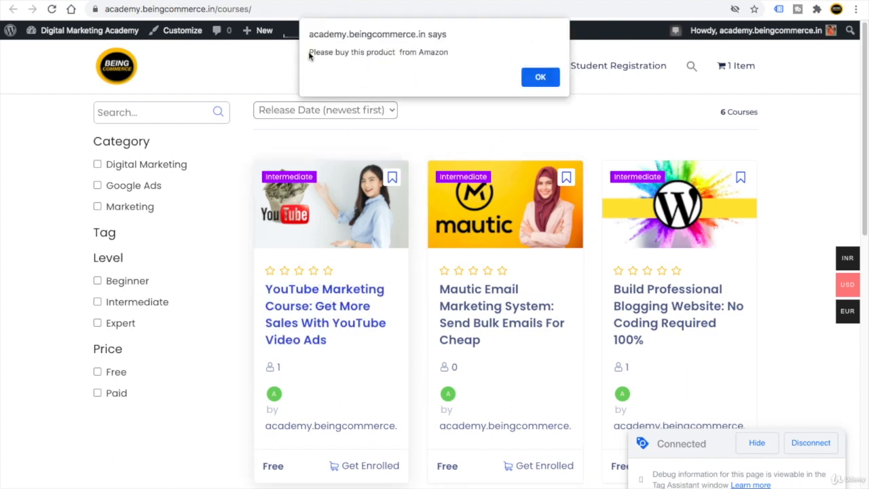
pyautogui.moveTo(312, 53); pyautogui.dragTo(449, 60)
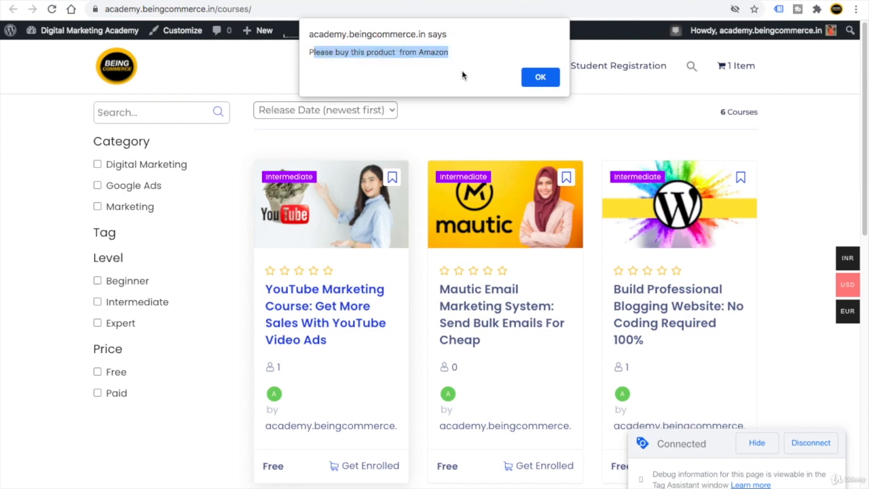
pyautogui.click(537, 77)
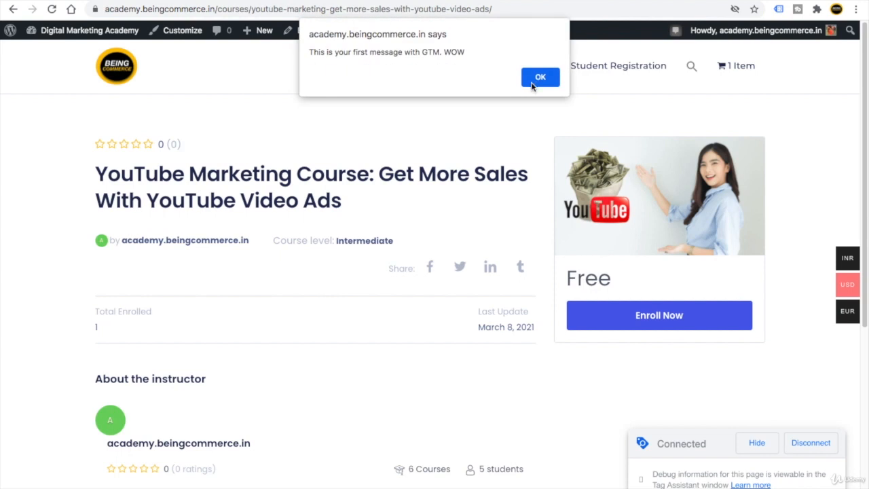
pyautogui.click(533, 78)
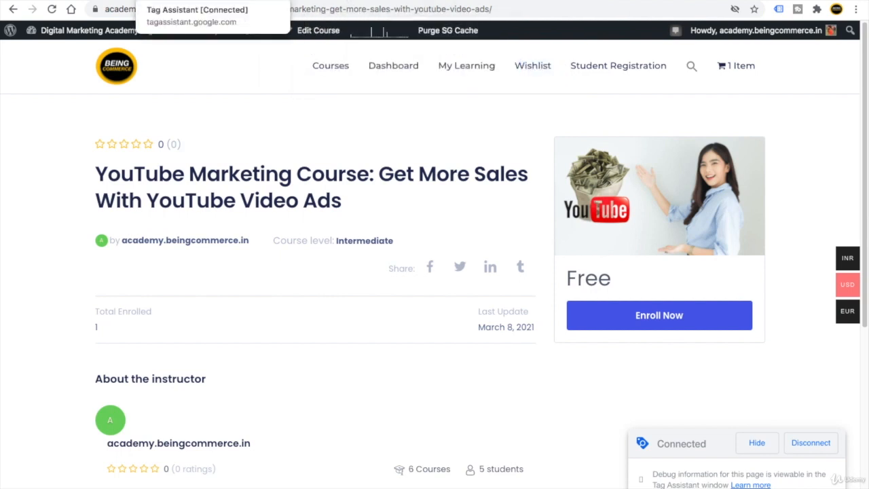
# Continue to the Tag Assistant summary and compare its fired tags with the tag list in Tag Manager.
pyautogui.click(213, 0)
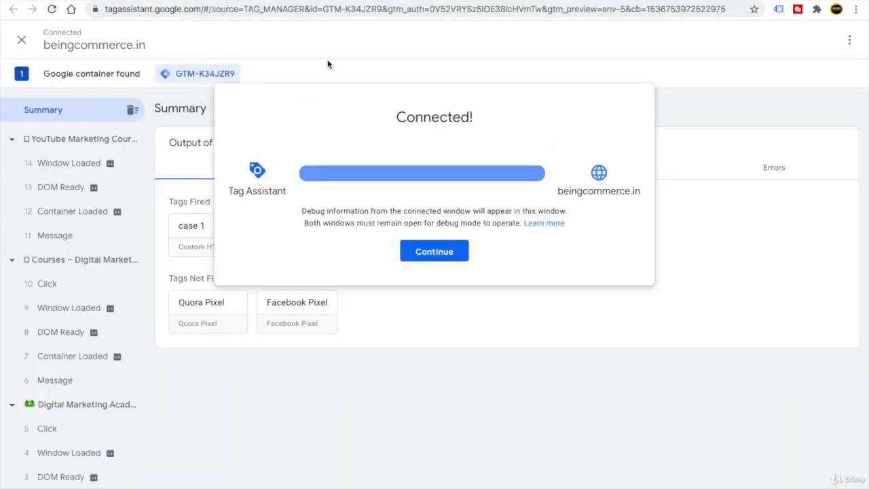
pyautogui.click(444, 259)
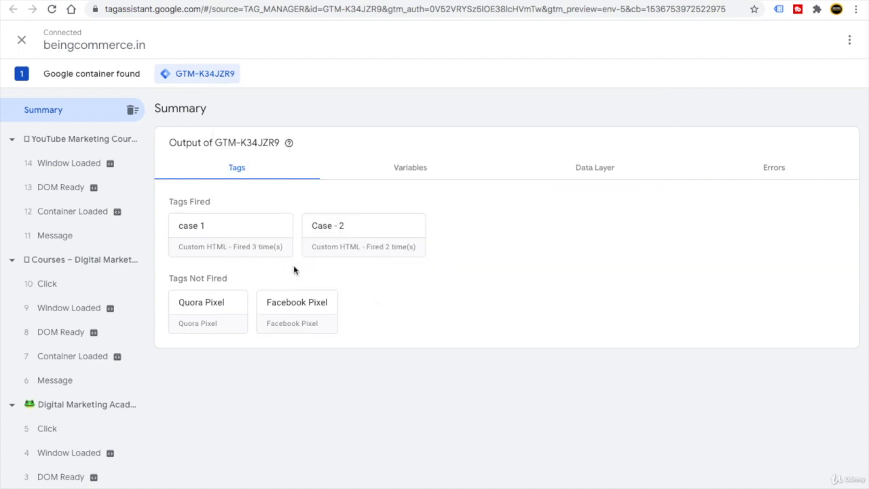
pyautogui.click(107, 0)
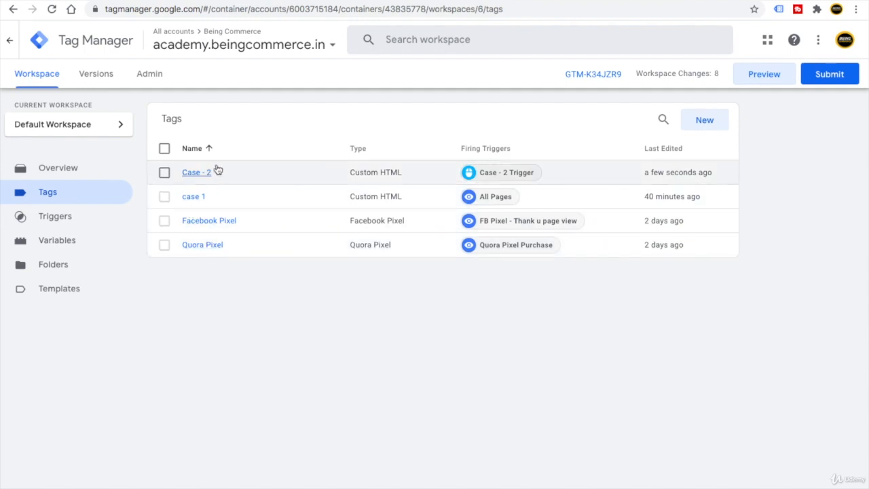
pyautogui.click(234, 0)
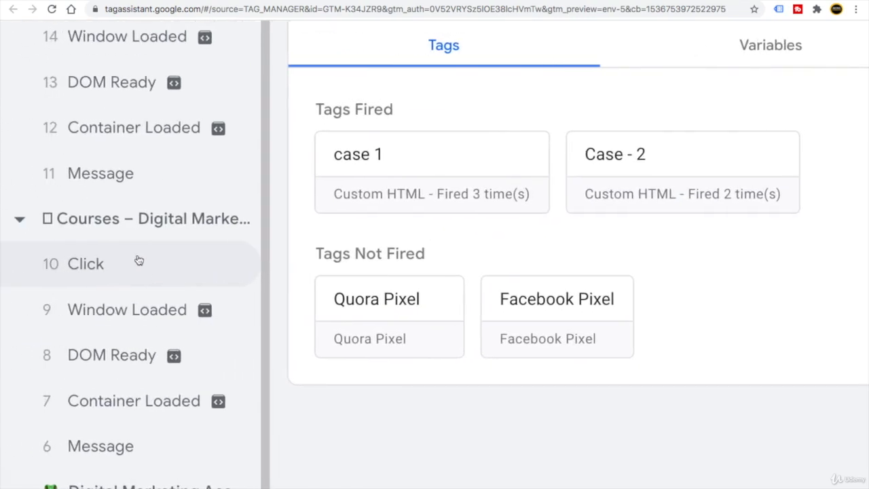
# Examine the variables recorded for the Courses page's Click event in Tag Assistant, comparing with the Tag Manager tag list.
pyautogui.click(100, 0)
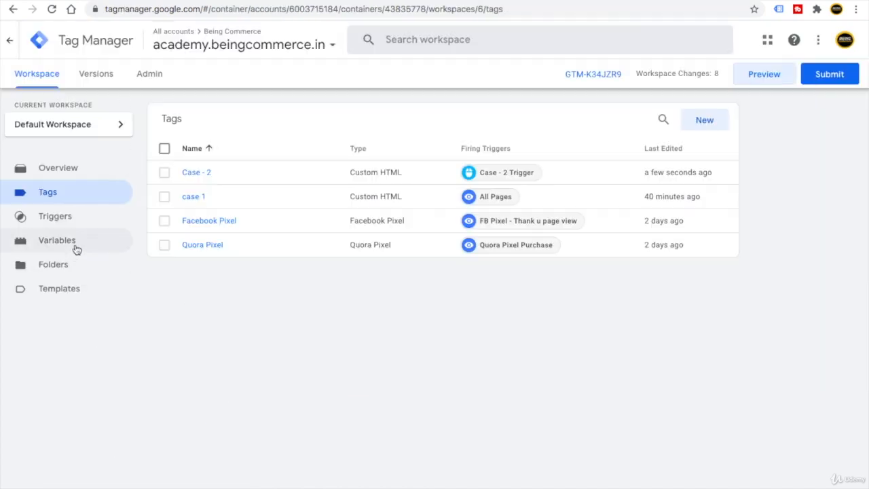
pyautogui.click(217, 0)
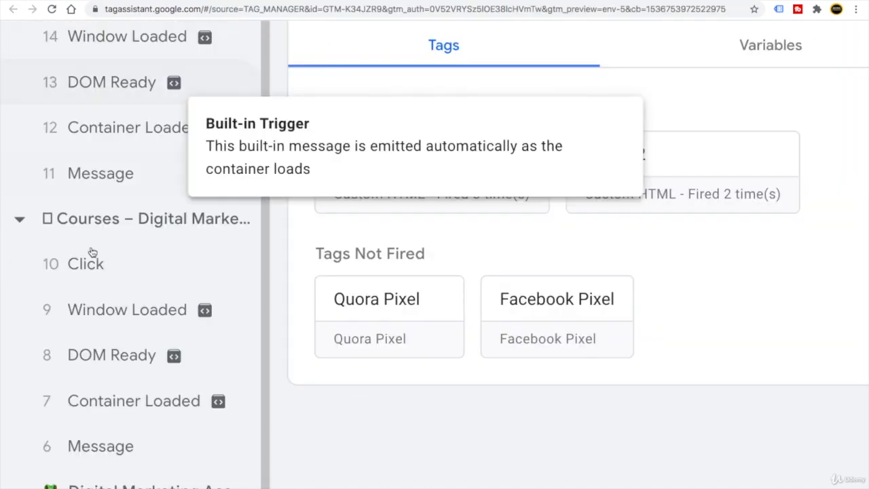
pyautogui.scroll(-2, 220, 350)
pyautogui.scroll(-5, 254, 370)
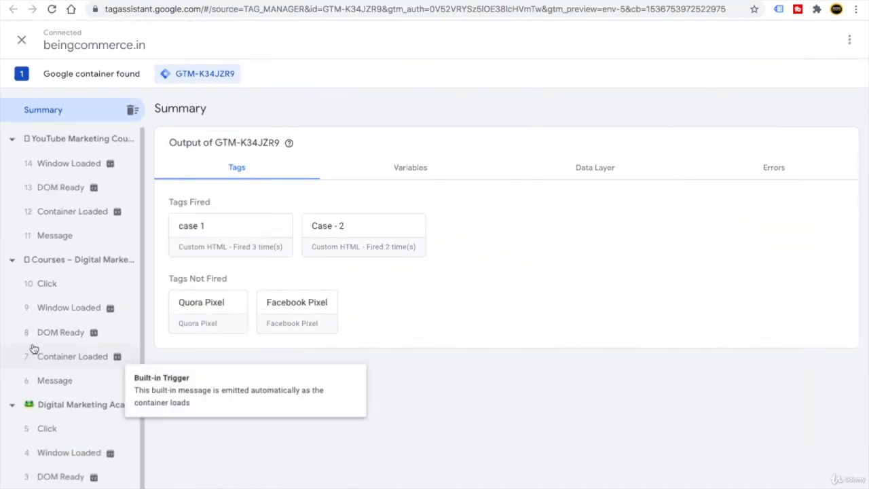
pyautogui.click(67, 285)
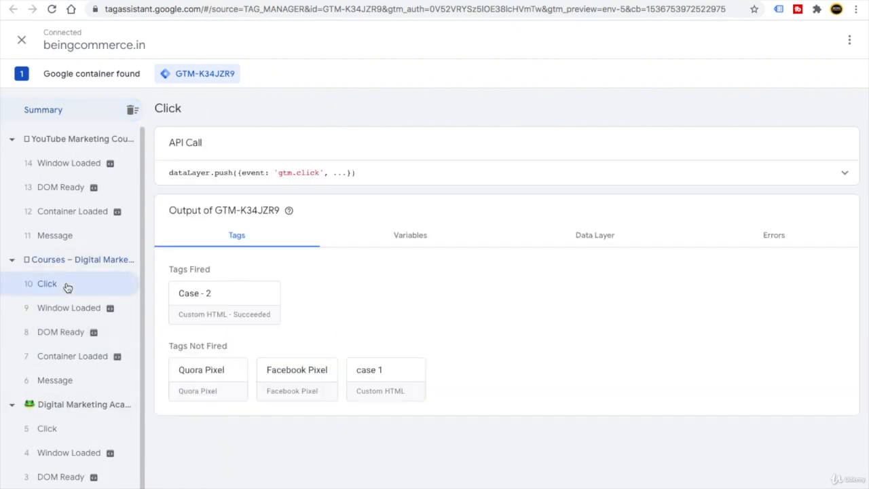
pyautogui.click(413, 237)
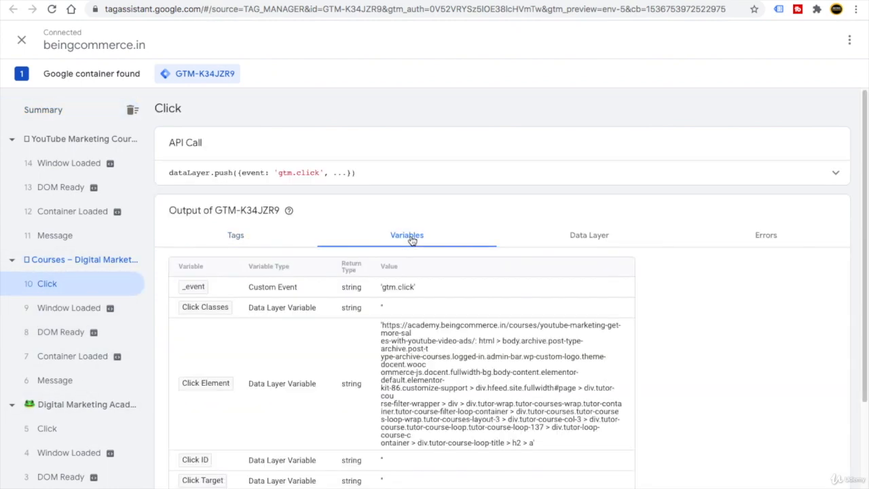
pyautogui.scroll(-1, 451, 247)
pyautogui.scroll(-1, 454, 253)
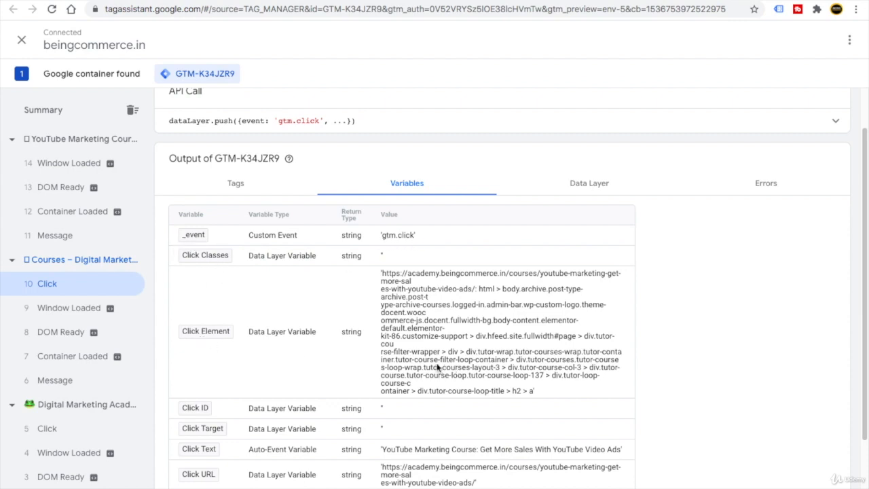
pyautogui.scroll(-2, 407, 335)
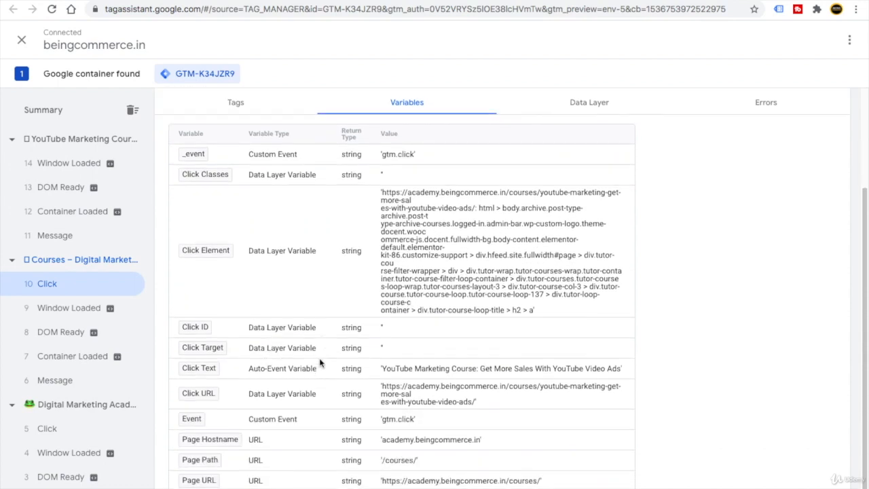
pyautogui.scroll(-1, 322, 360)
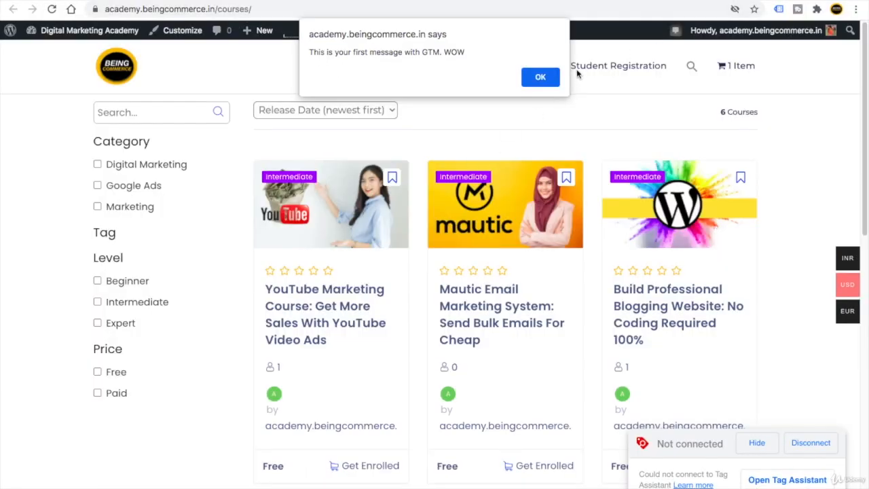
# Dismiss the alert on the courses page and inspect the Click URL value of the Click event in Tag Assistant.
pyautogui.click(543, 74)
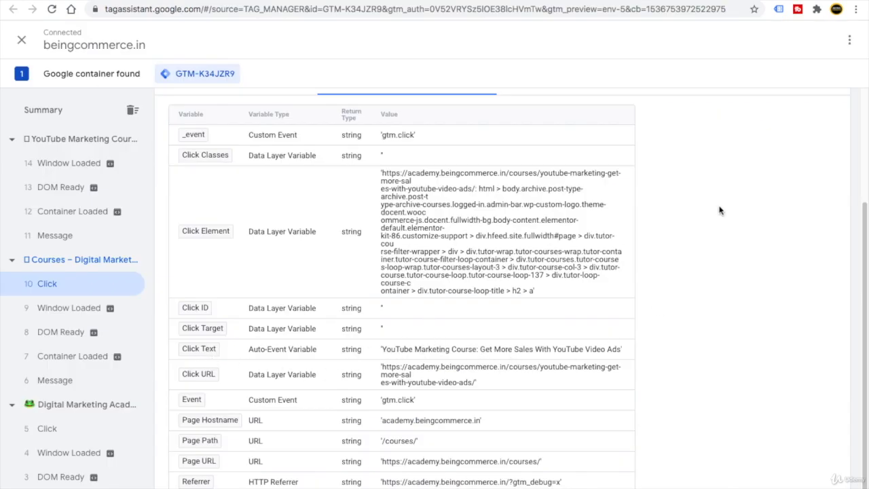
pyautogui.moveTo(483, 385); pyautogui.dragTo(378, 361)
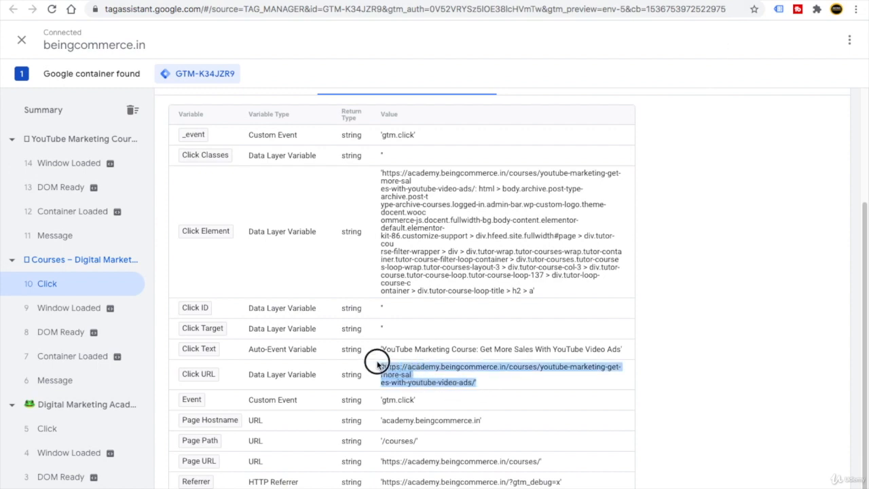
pyautogui.click(493, 380)
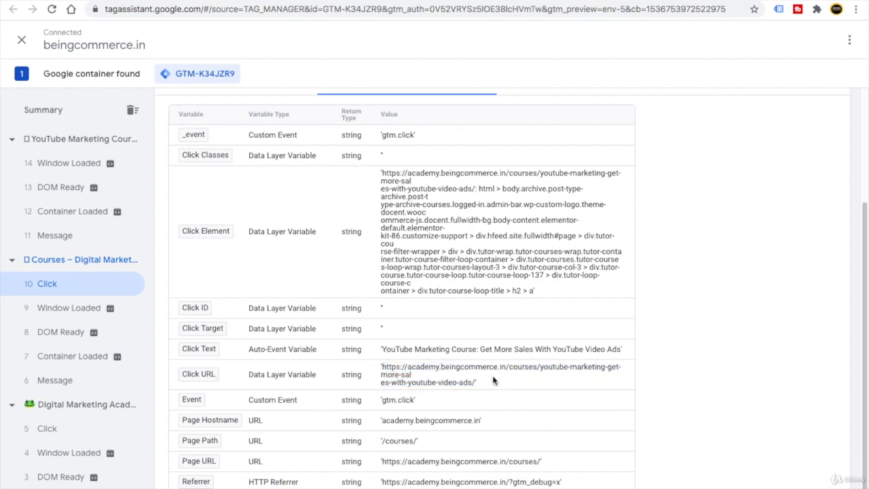
pyautogui.moveTo(475, 373); pyautogui.dragTo(417, 367)
pyautogui.click(479, 384)
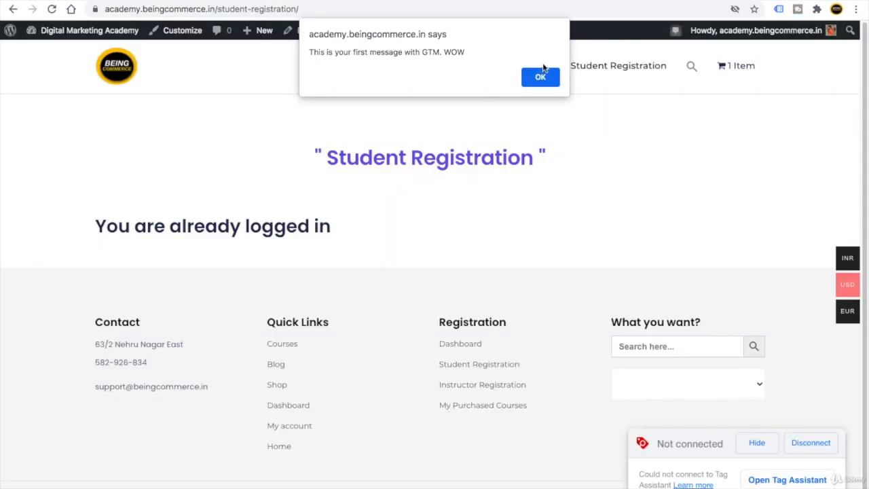
# Dismiss the Student Registration page alert, open the site's Dashboard from the Registration links, and dismiss its alert.
pyautogui.click(542, 76)
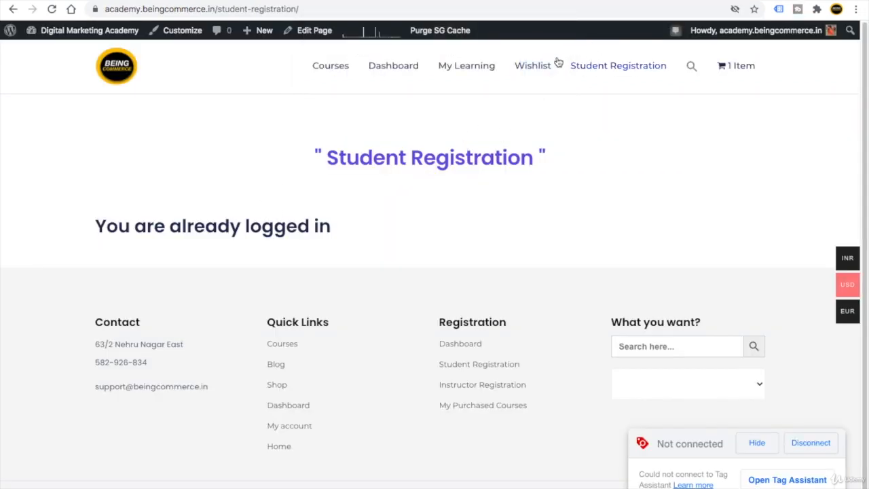
pyautogui.click(466, 343)
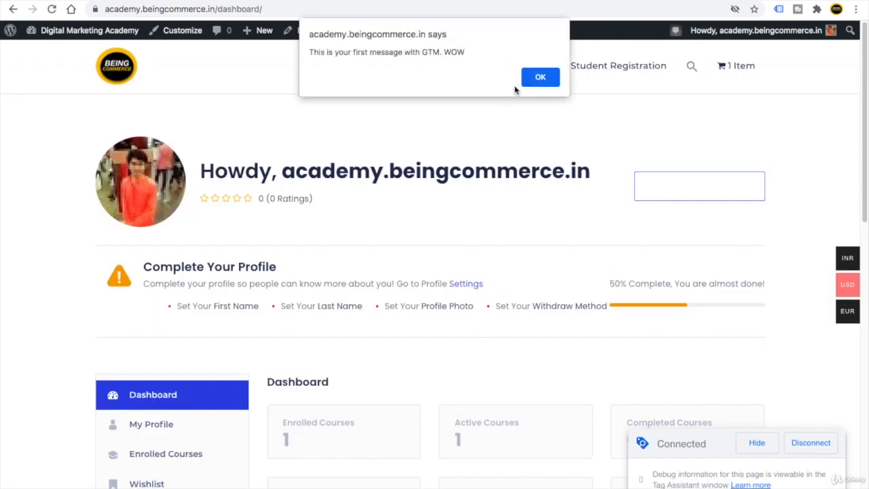
pyautogui.click(538, 77)
# Test the tag with the profile Settings link on the Dashboard page, dismissing the resulting alerts.
pyautogui.click(455, 280)
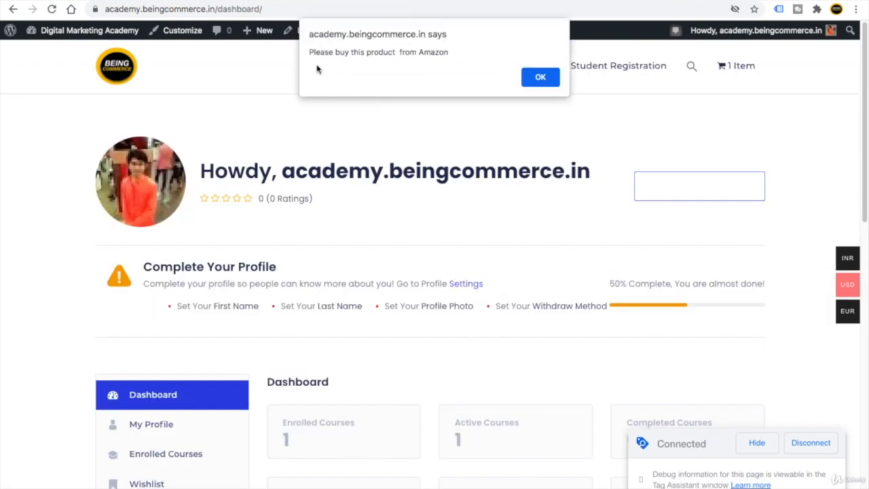
pyautogui.moveTo(309, 51); pyautogui.dragTo(447, 65)
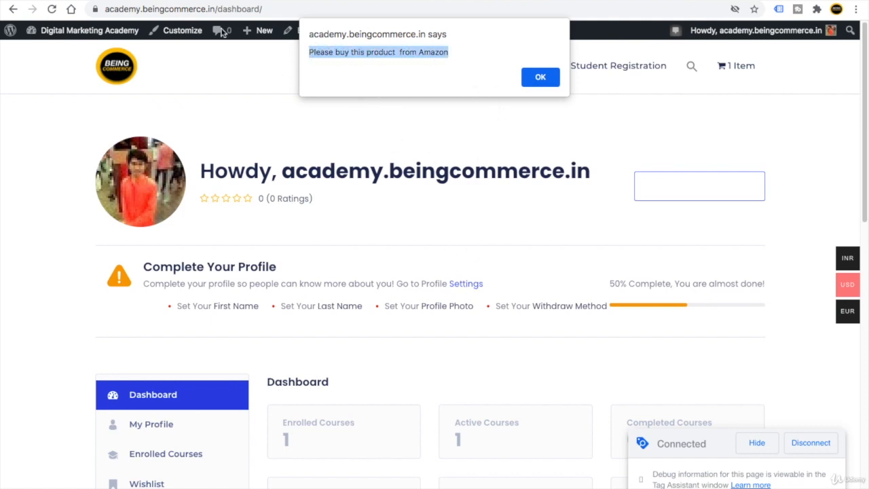
pyautogui.click(539, 77)
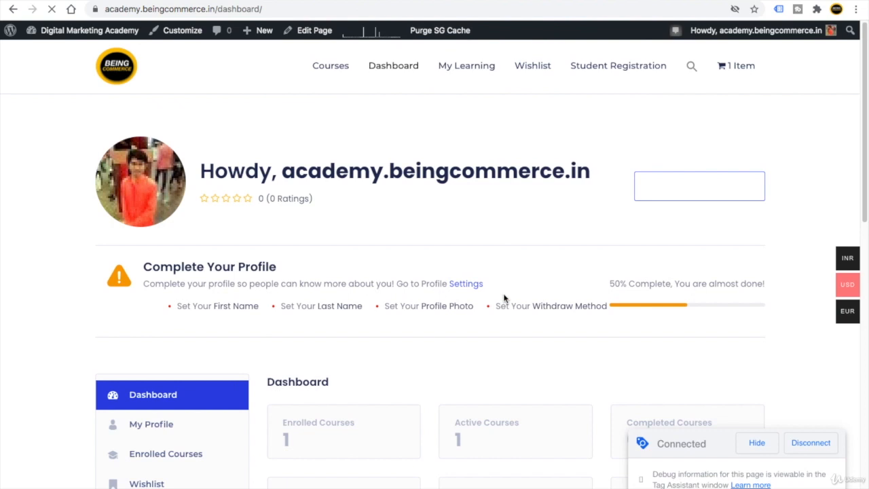
pyautogui.click(465, 289)
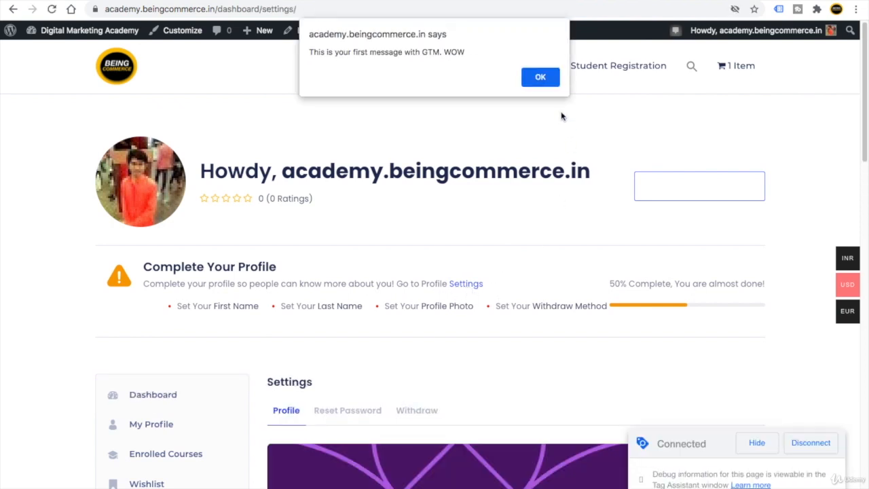
pyautogui.click(539, 78)
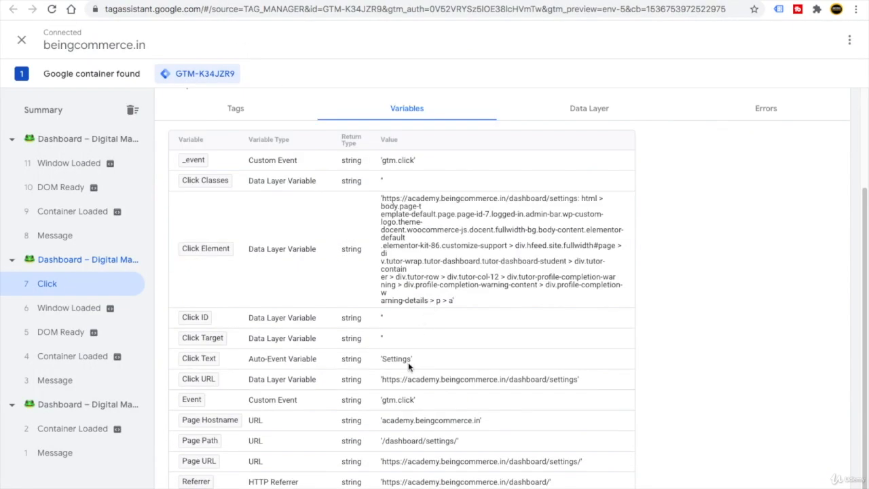
# Compare the Dashboard click's Click Text value with the link on the site, and copy the value "Settings".
pyautogui.click(400, 360)
pyautogui.moveTo(401, 359); pyautogui.dragTo(380, 360)
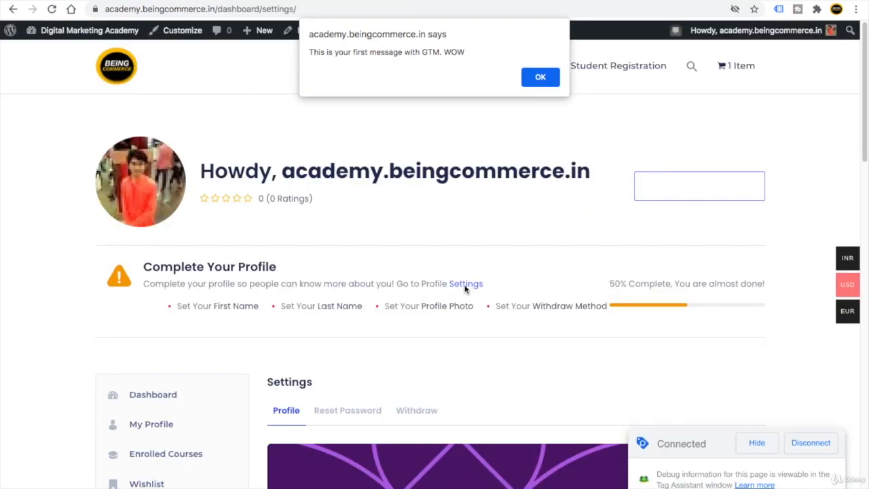
pyautogui.click(214, 1)
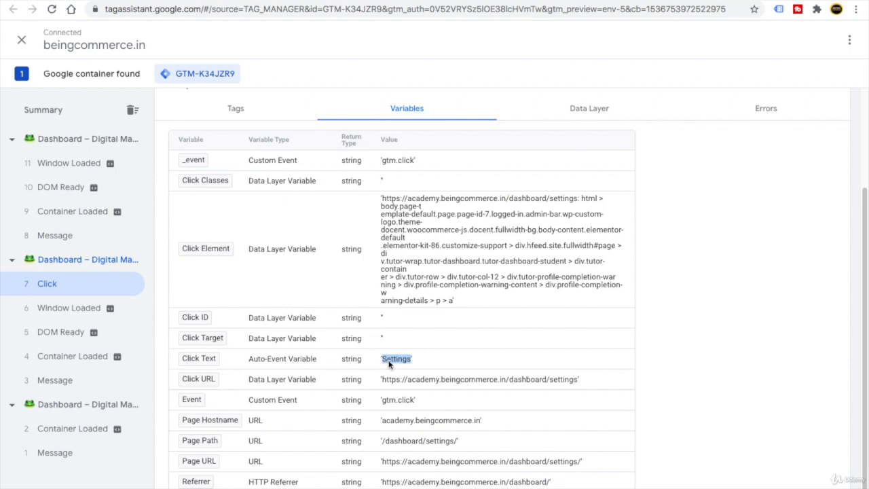
pyautogui.click(335, 3)
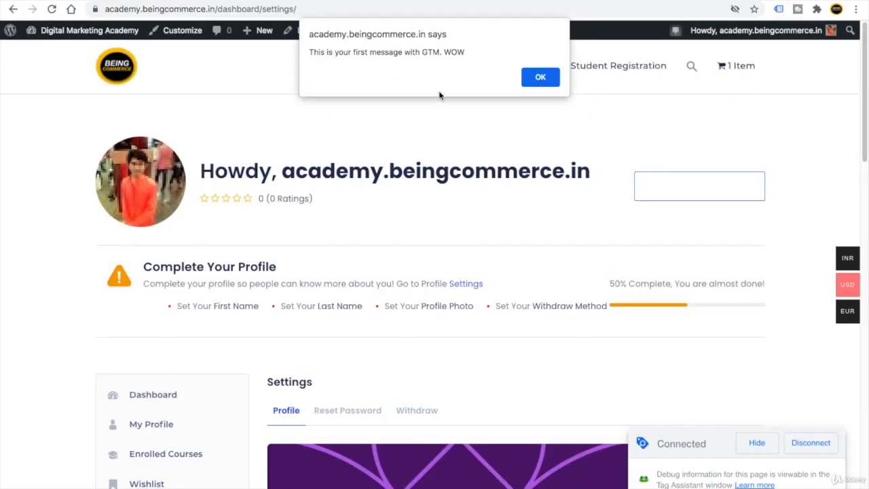
pyautogui.click(538, 76)
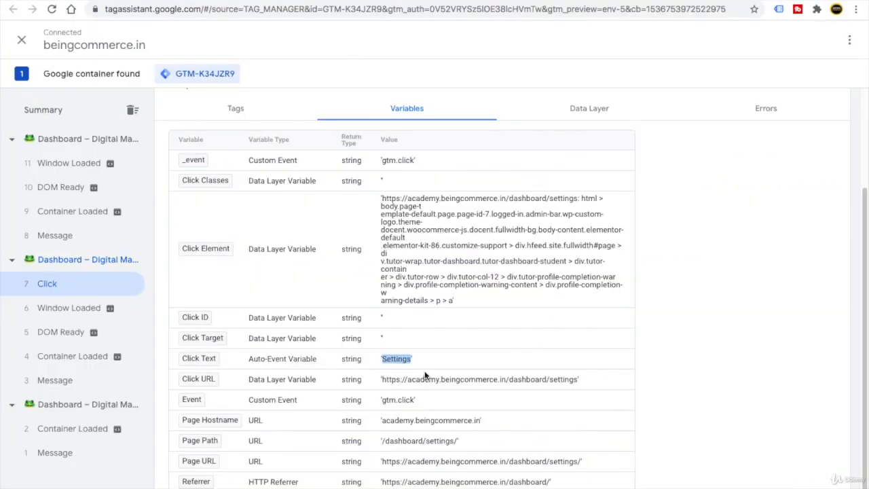
pyautogui.rightClick(400, 362)
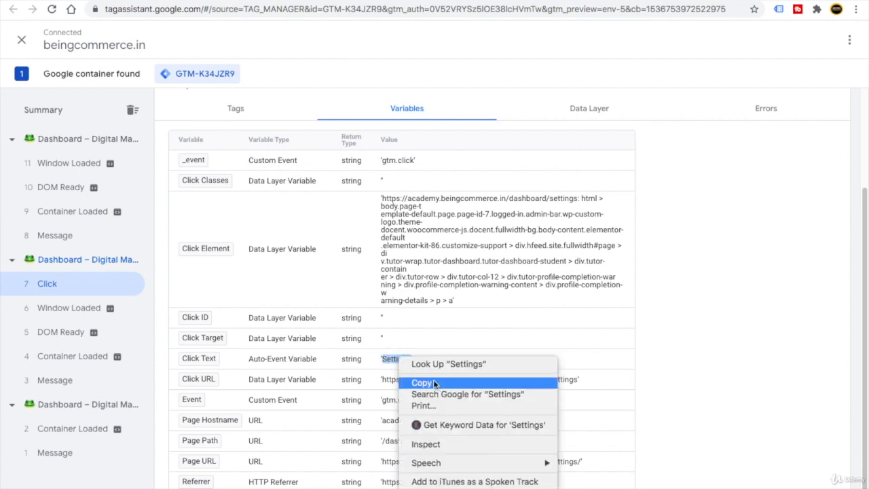
pyautogui.click(433, 379)
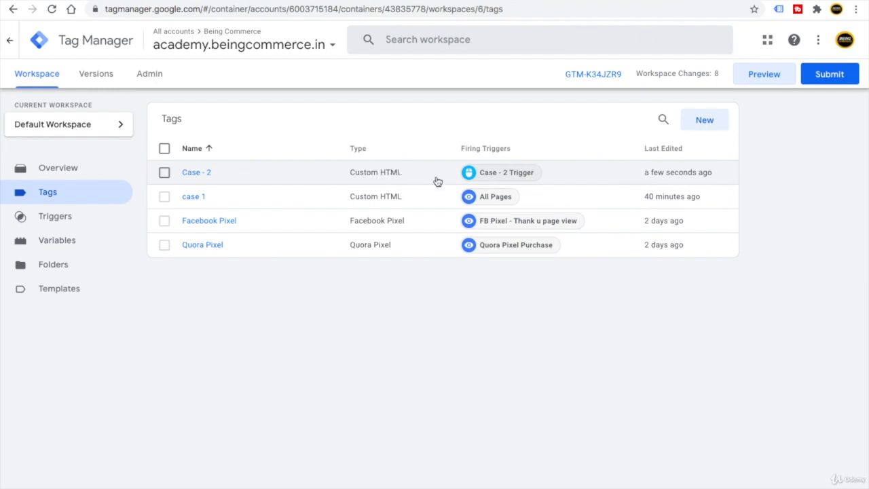
# Set Case - 2 Trigger to fire on Some Clicks where Click Classes equals "Settings", and save it.
pyautogui.click(494, 174)
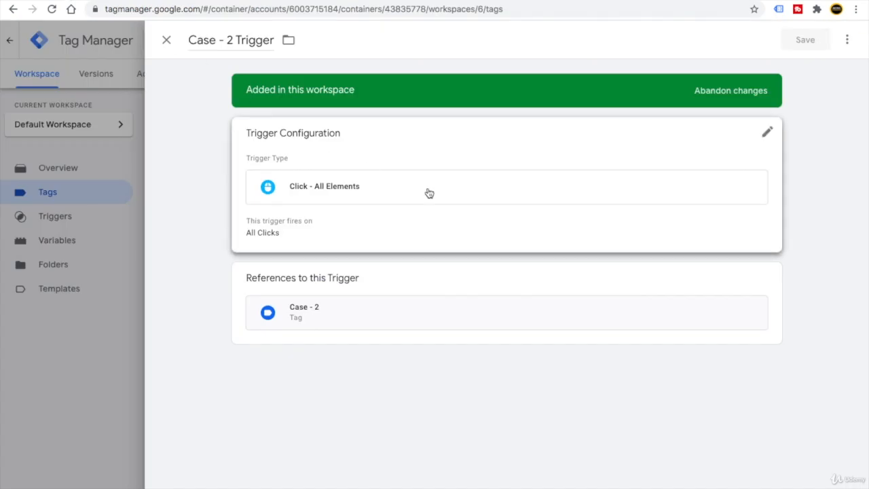
pyautogui.click(766, 133)
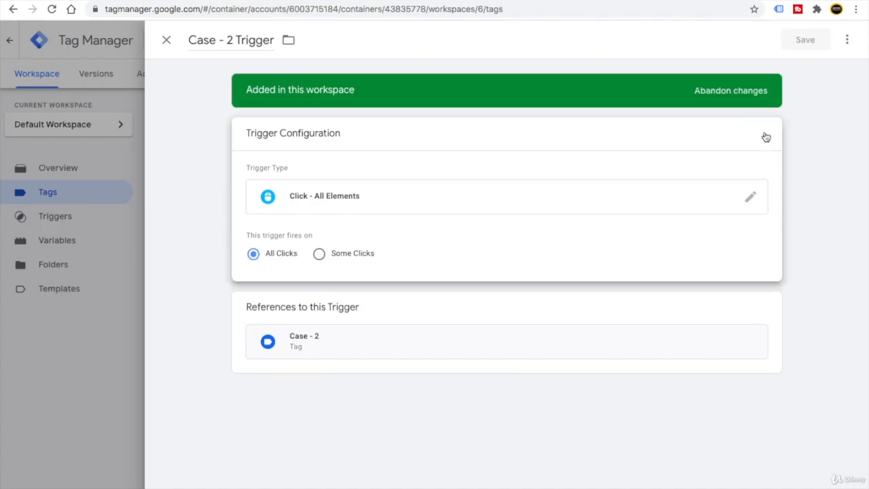
pyautogui.click(319, 256)
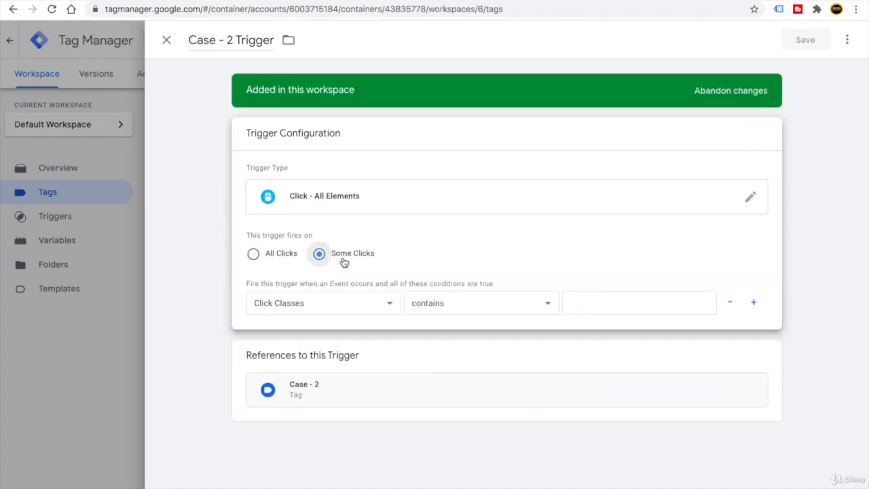
pyautogui.click(315, 301)
pyautogui.click(283, 309)
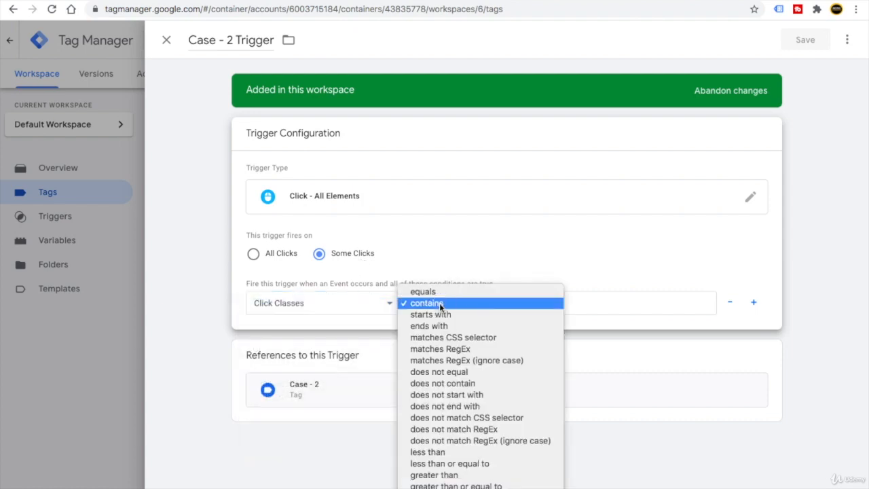
pyautogui.click(440, 306)
pyautogui.click(444, 293)
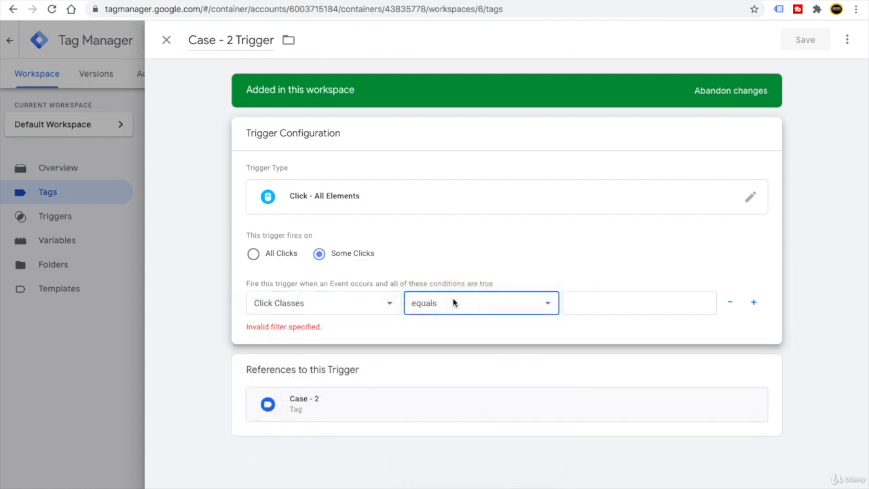
pyautogui.click(574, 311)
pyautogui.write('Settings')
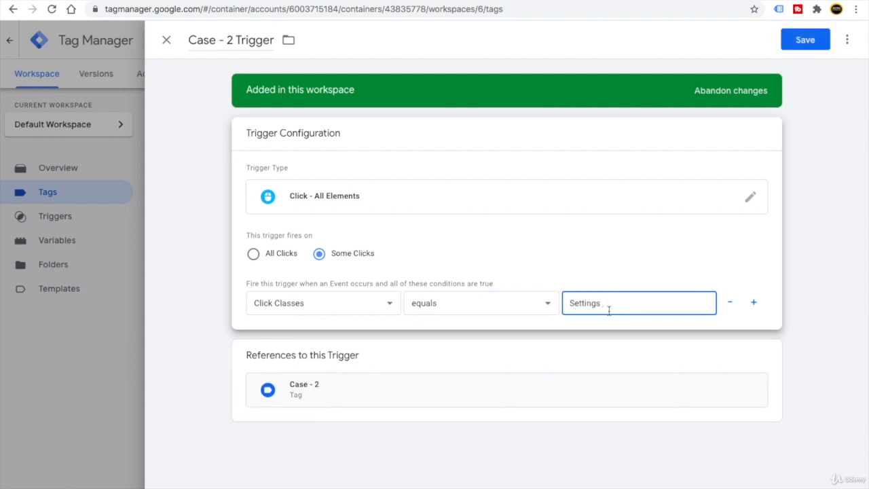
pyautogui.click(807, 40)
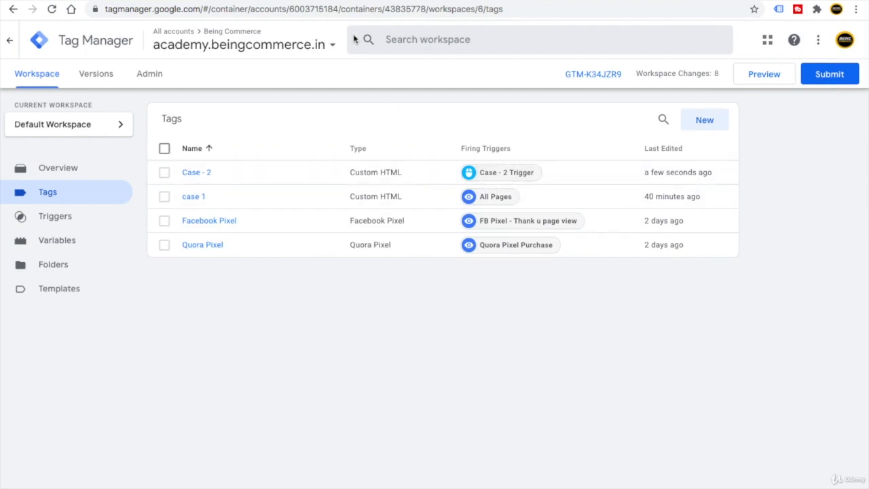
# Submit and publish the workspace changes to Live with the version name and description "Case 2 demo".
pyautogui.click(333, 2)
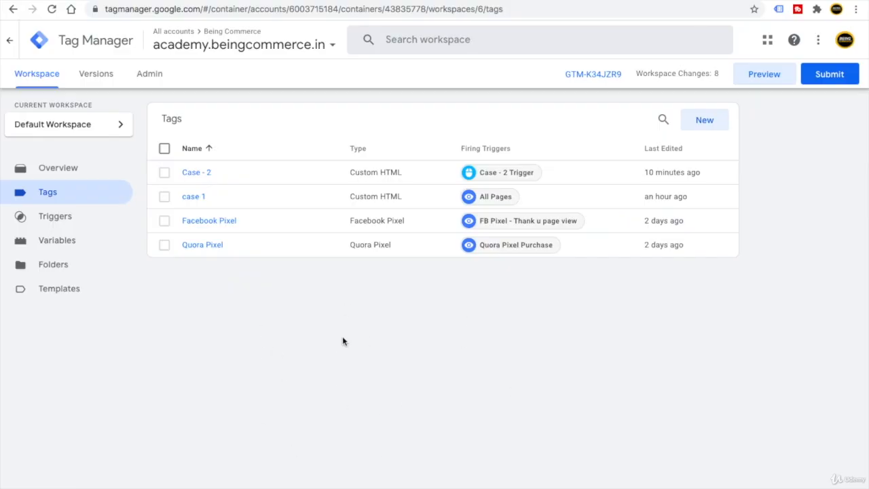
pyautogui.click(829, 74)
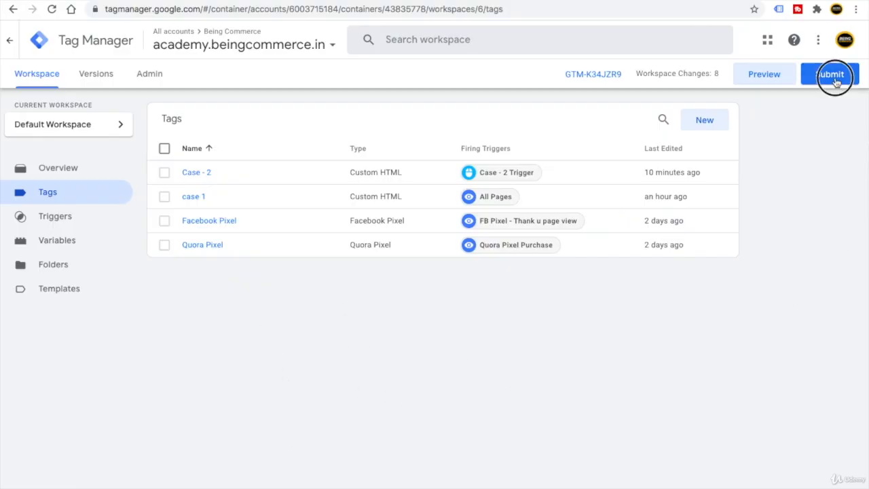
pyautogui.click(318, 173)
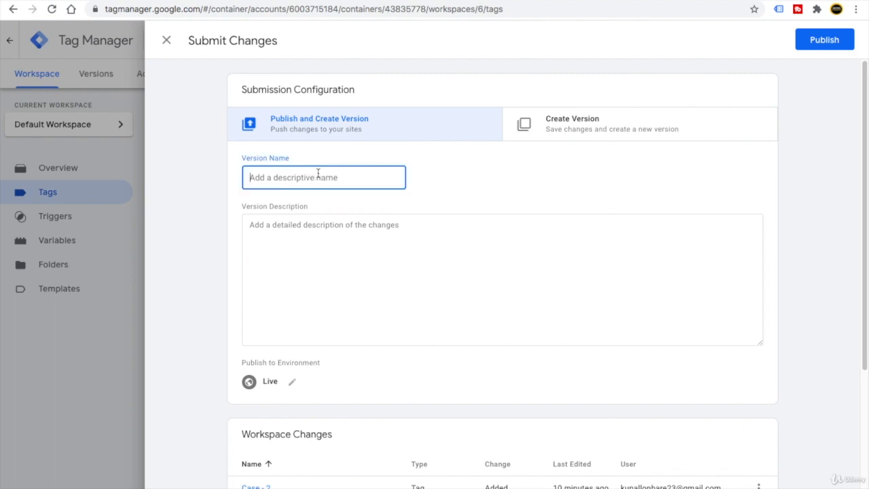
pyautogui.write('Case 2 d')
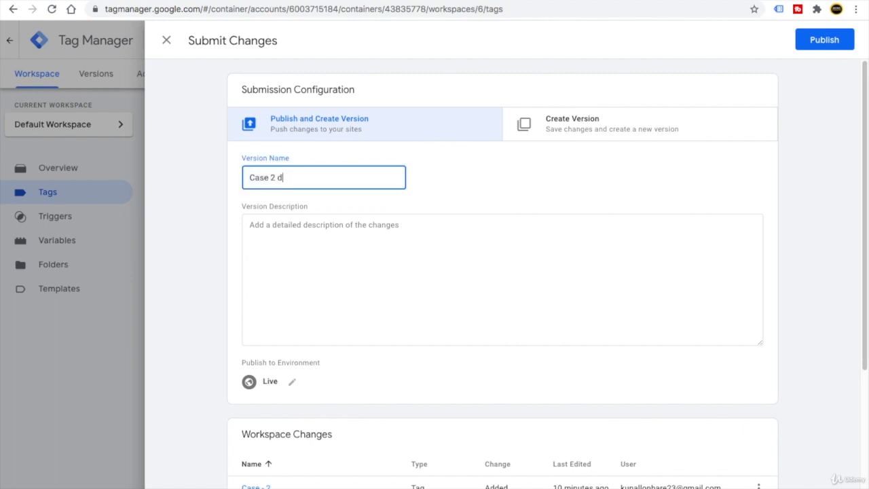
pyautogui.hotkey('ctrl', 'a')
pyautogui.click(301, 235)
pyautogui.hotkey('ctrl', 'v')
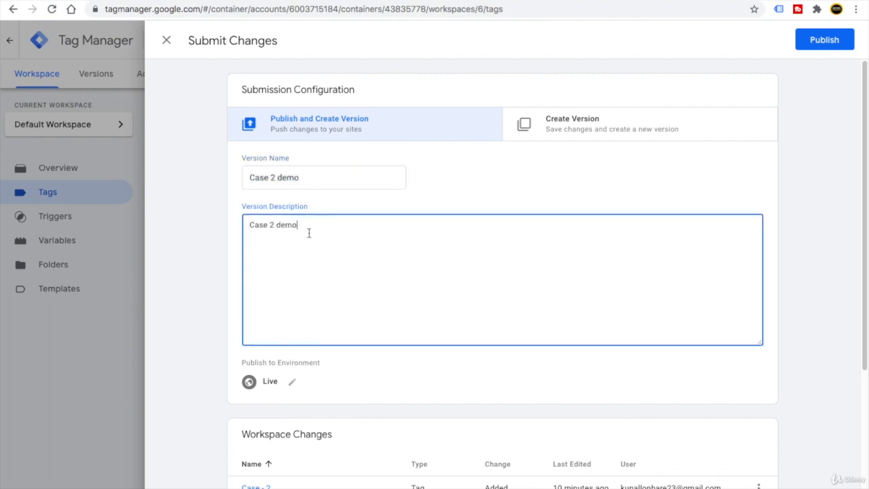
pyautogui.click(822, 40)
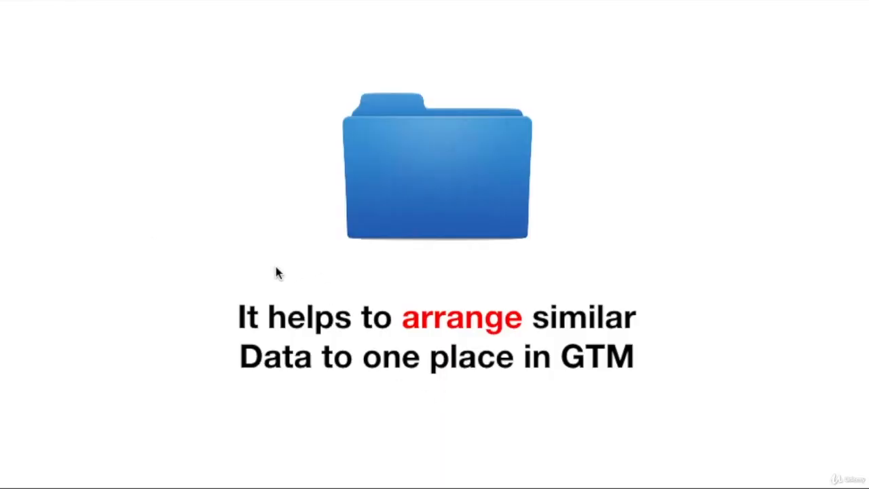
pyautogui.click(259, 323)
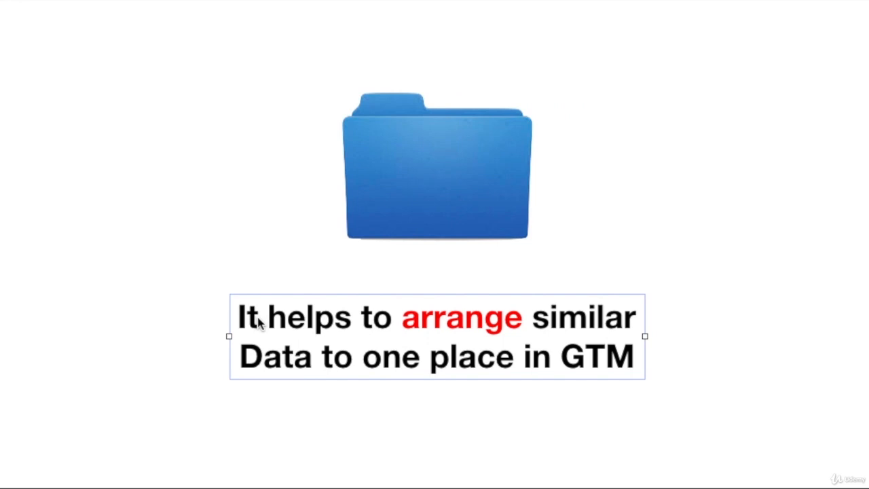
pyautogui.click(220, 269)
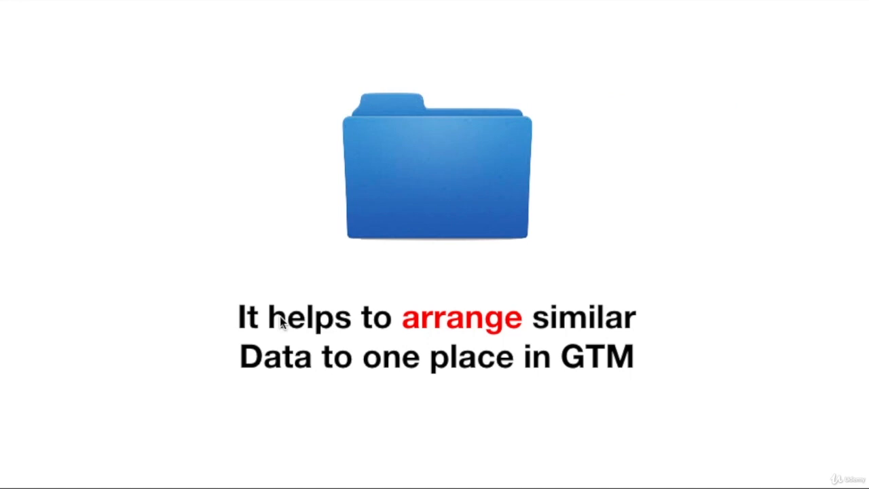
# Switch to the Finder desktop, create a folder there named "Google Search Console", and look inside it before closing its window.
pyautogui.press('Escape')
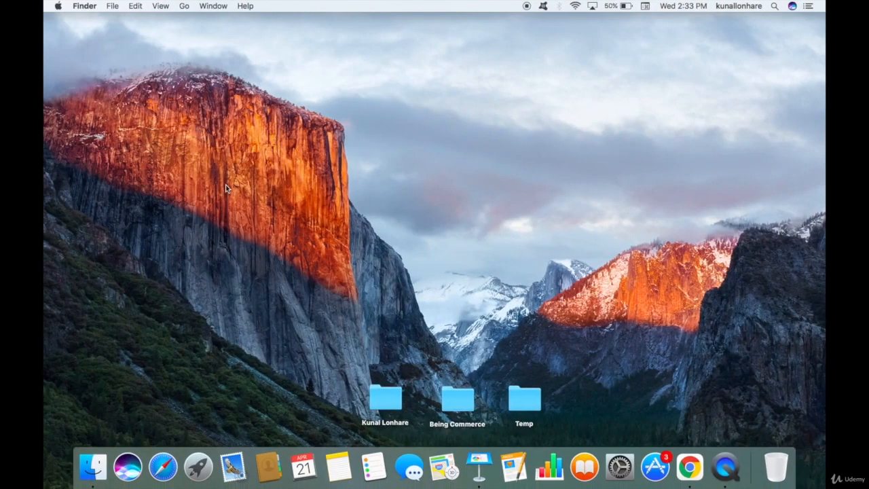
pyautogui.rightClick(193, 104)
pyautogui.click(223, 111)
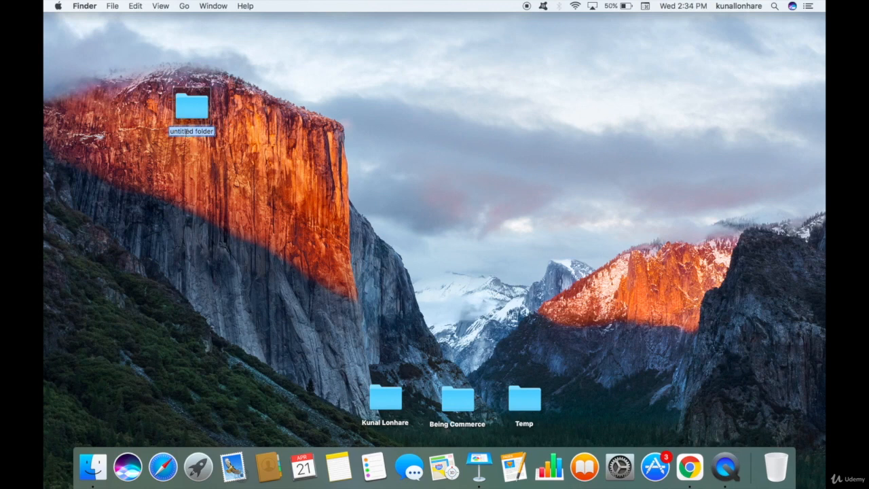
pyautogui.write('Google Search Console')
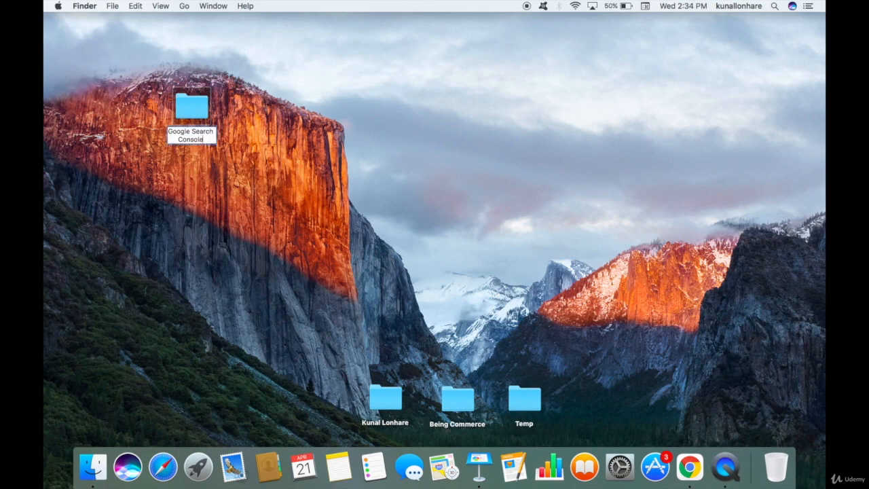
pyautogui.press('Return')
pyautogui.doubleClick(189, 106)
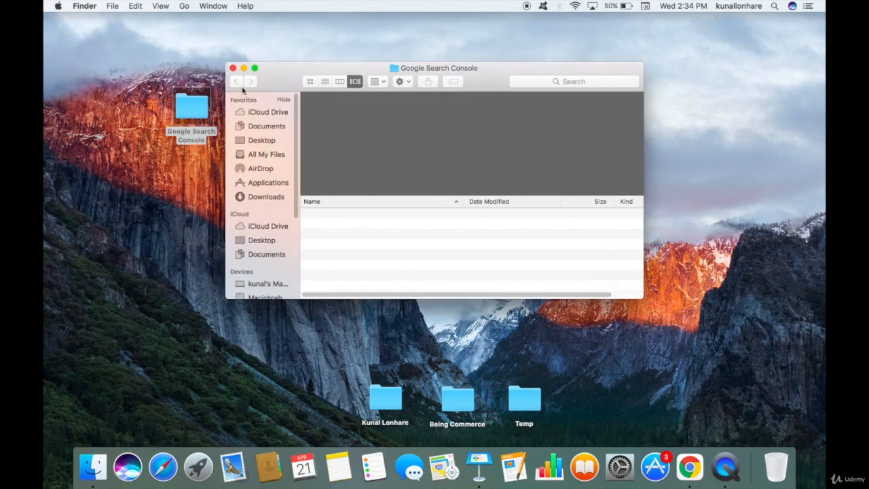
pyautogui.click(233, 68)
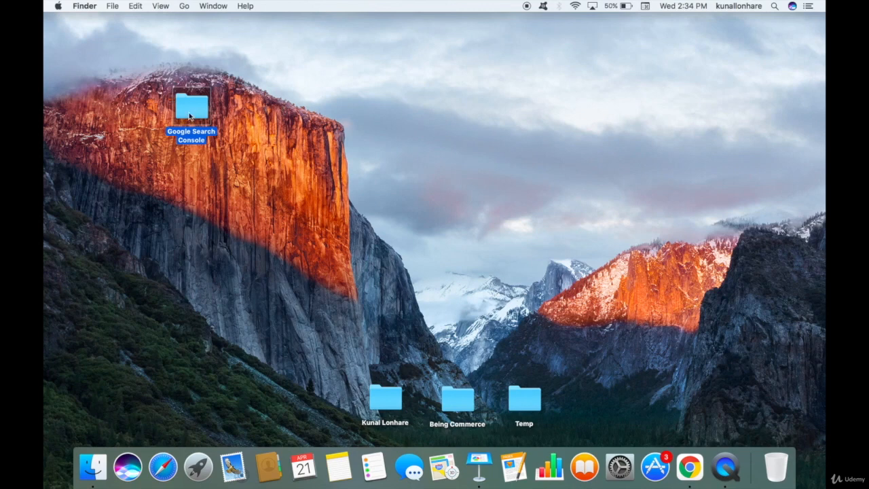
# Create a second desktop folder named "Facebook Ads" beside the Google Search Console folder.
pyautogui.rightClick(284, 106)
pyautogui.click(302, 113)
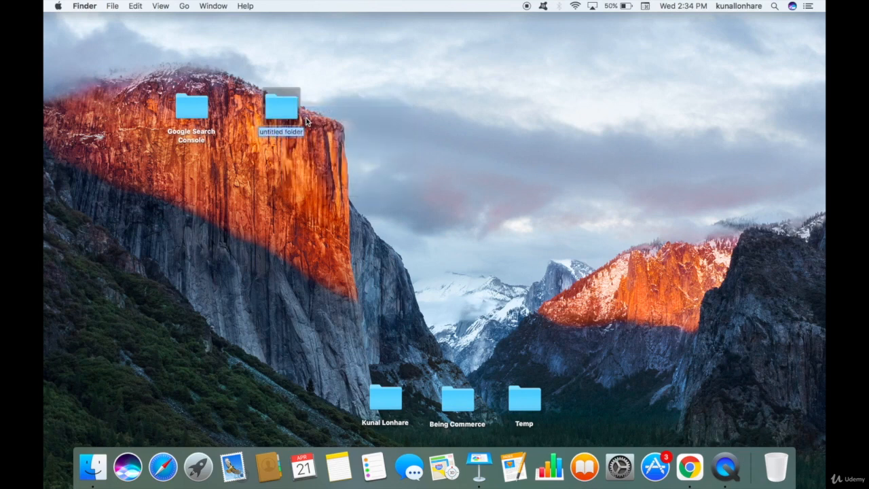
pyautogui.write('F')
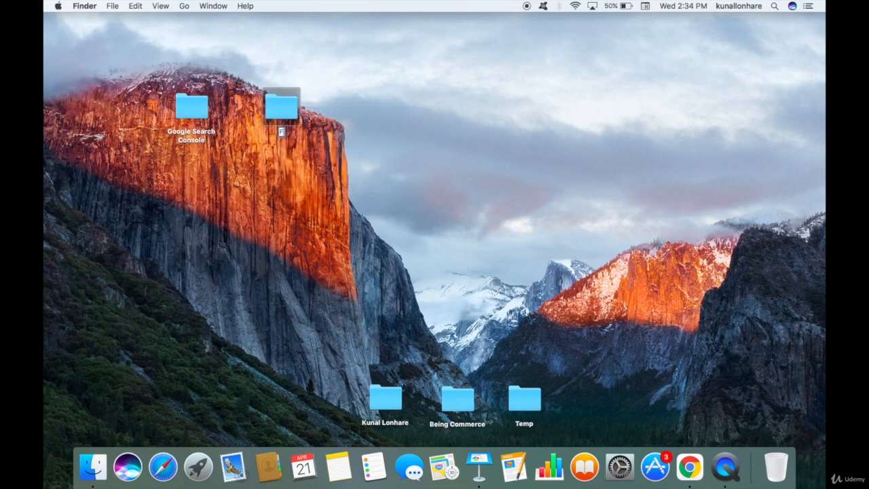
pyautogui.write('acebook Ads')
pyautogui.press('Return')
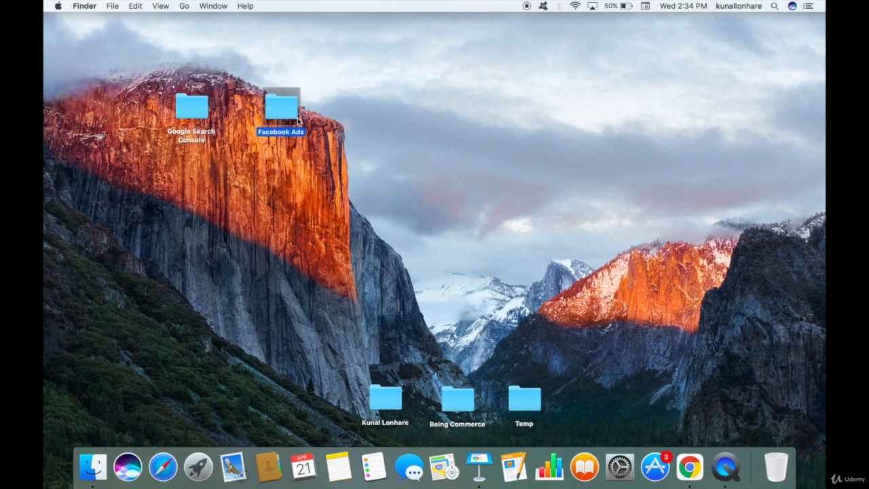
pyautogui.click(334, 136)
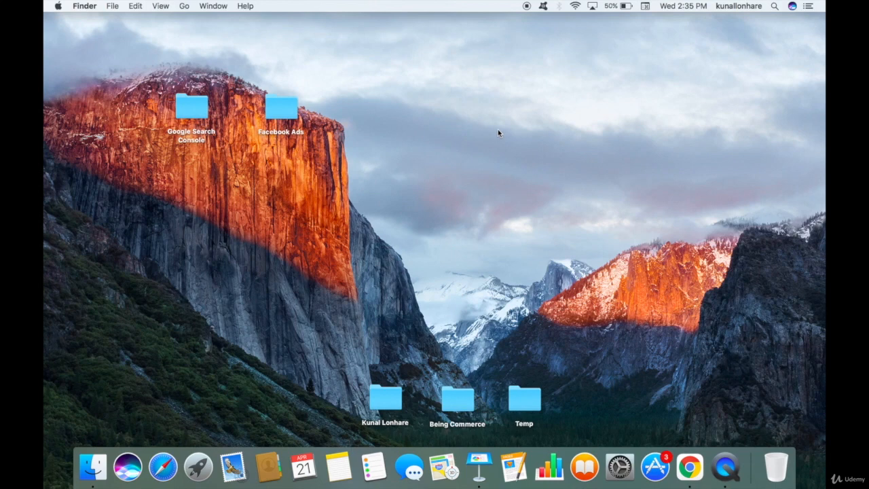
# Select the Google Search Console and Facebook Ads folders together on the desktop.
pyautogui.click(201, 112)
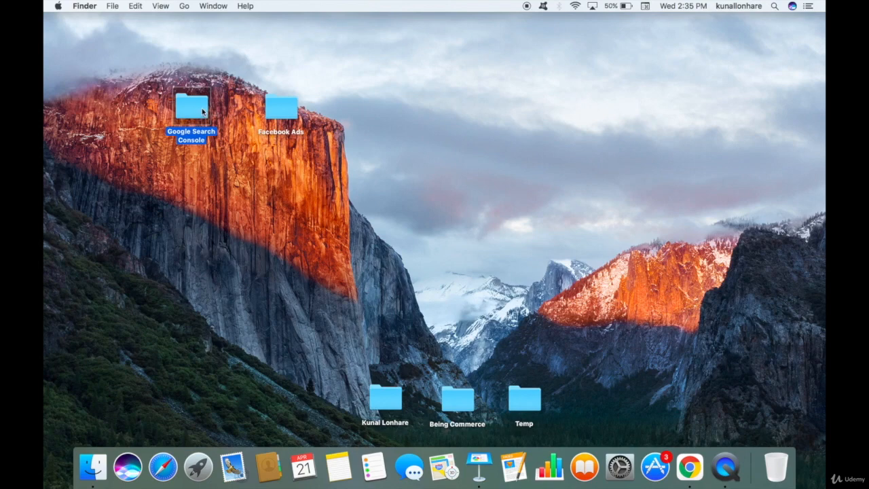
pyautogui.click(277, 113)
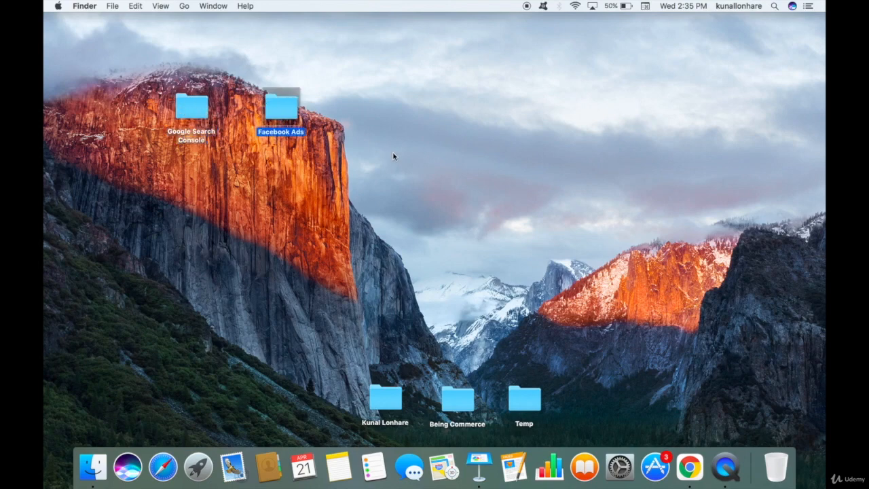
pyautogui.moveTo(392, 156); pyautogui.dragTo(119, 86)
pyautogui.rightClick(179, 95)
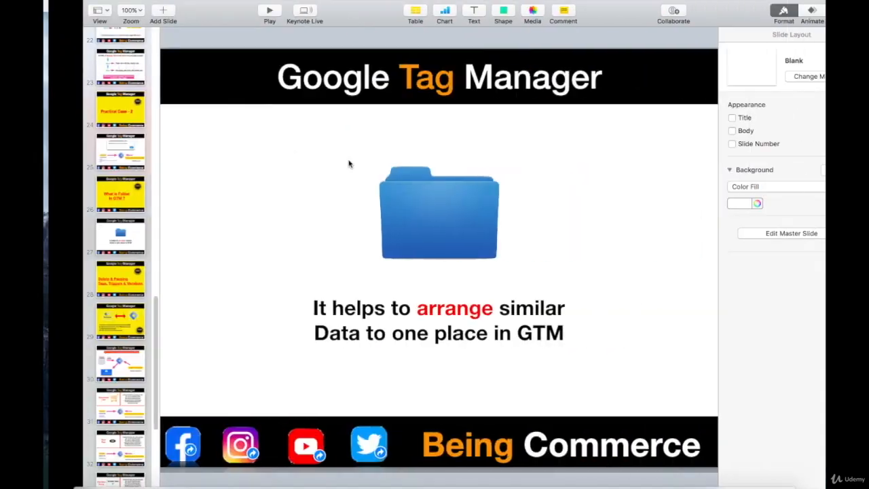
# Switch to Google Tag Manager and create a folder named "Demo" in the container's Folders section.
pyautogui.click(90, 207)
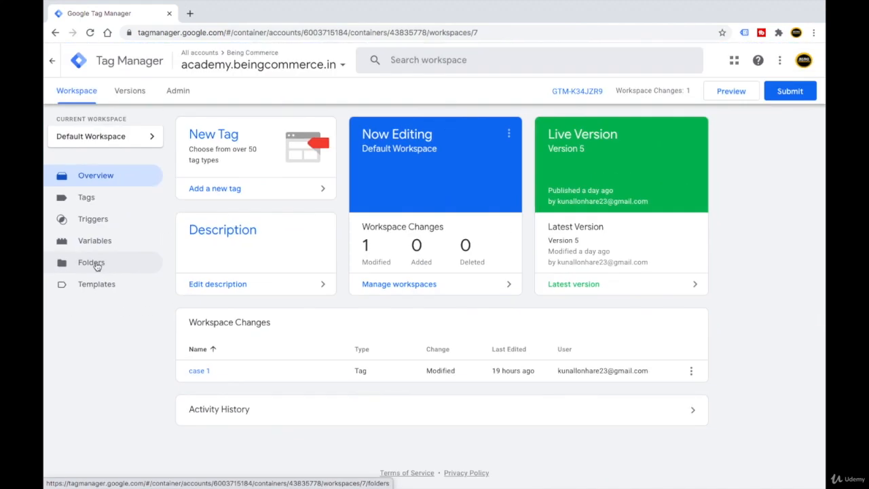
pyautogui.click(95, 264)
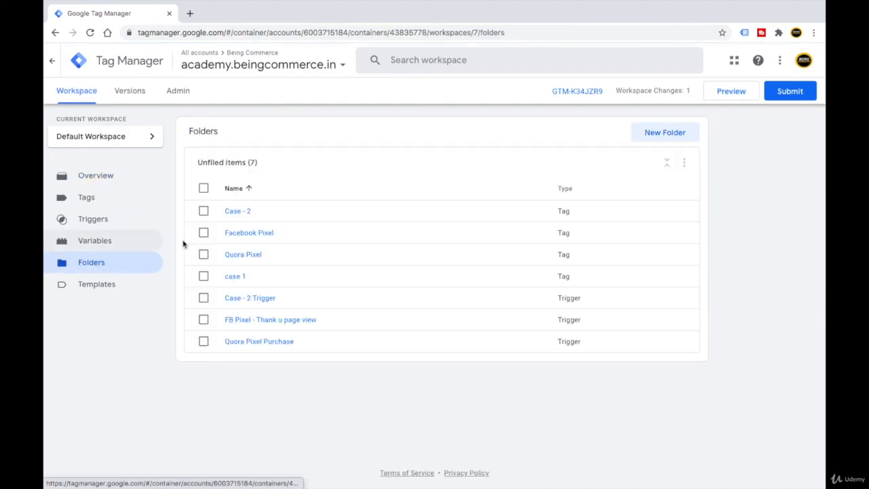
pyautogui.click(662, 133)
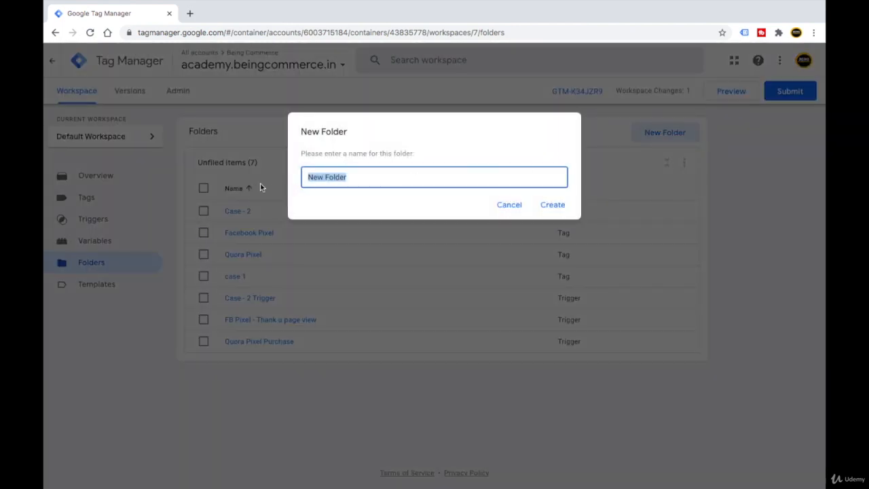
pyautogui.write('Demo')
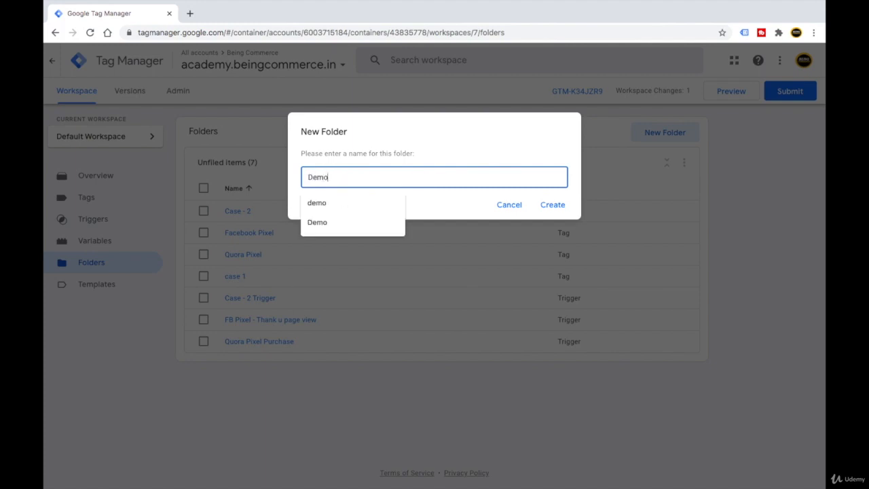
pyautogui.click(551, 204)
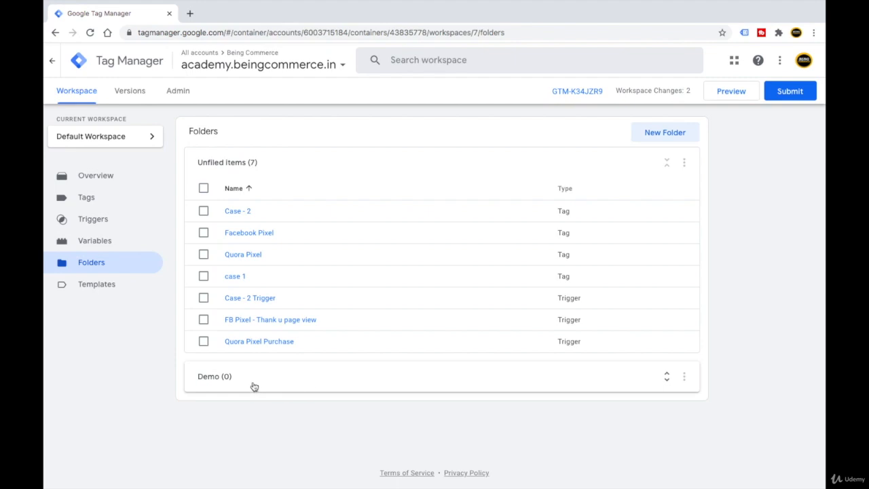
# Create another container folder named "Facebook".
pyautogui.click(644, 135)
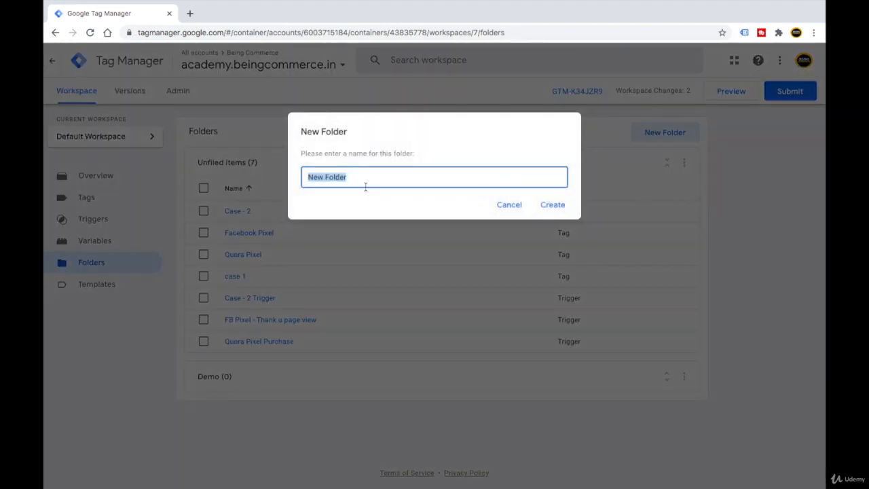
pyautogui.write('Facebook')
pyautogui.click(555, 205)
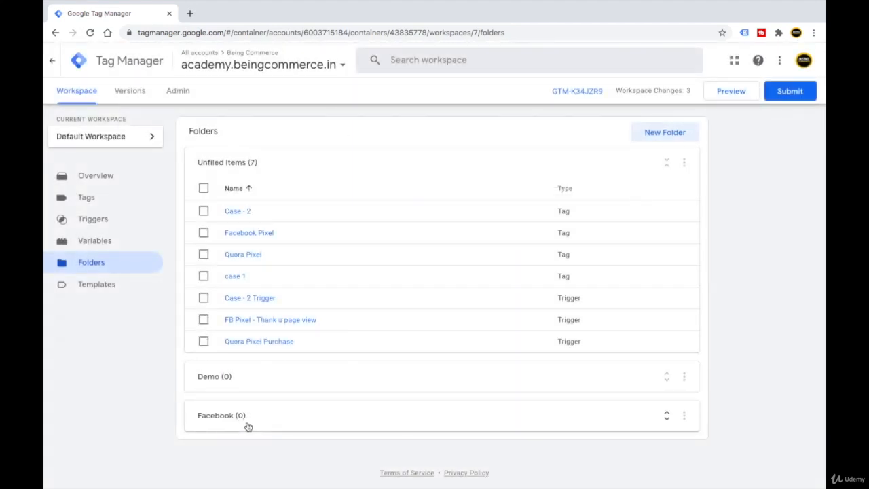
# Move the Facebook Pixel tag into the Facebook folder and clear its selection.
pyautogui.click(105, 200)
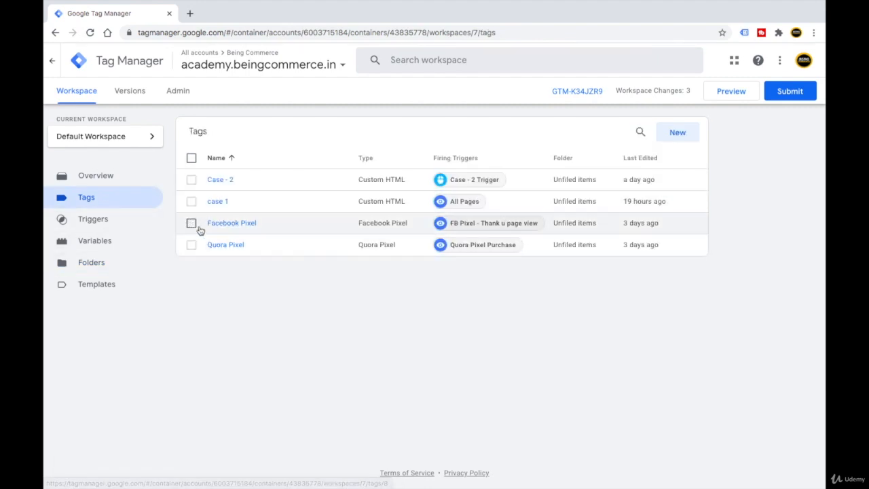
pyautogui.click(191, 225)
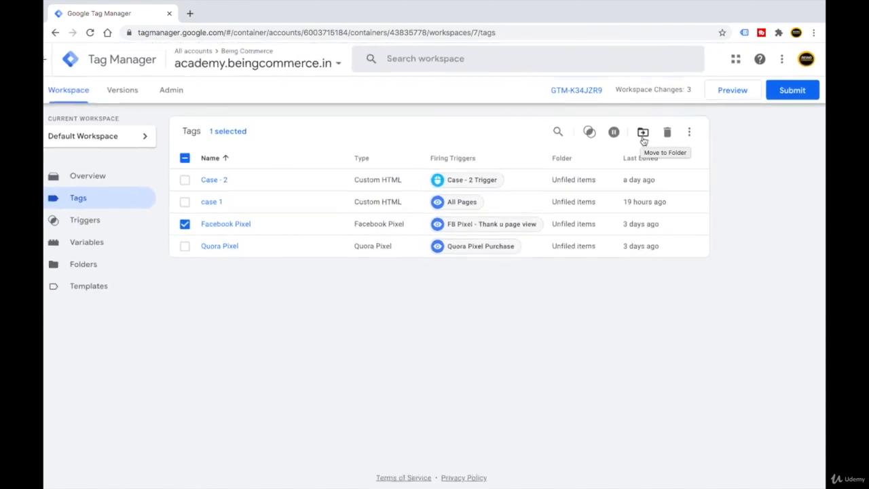
pyautogui.click(638, 131)
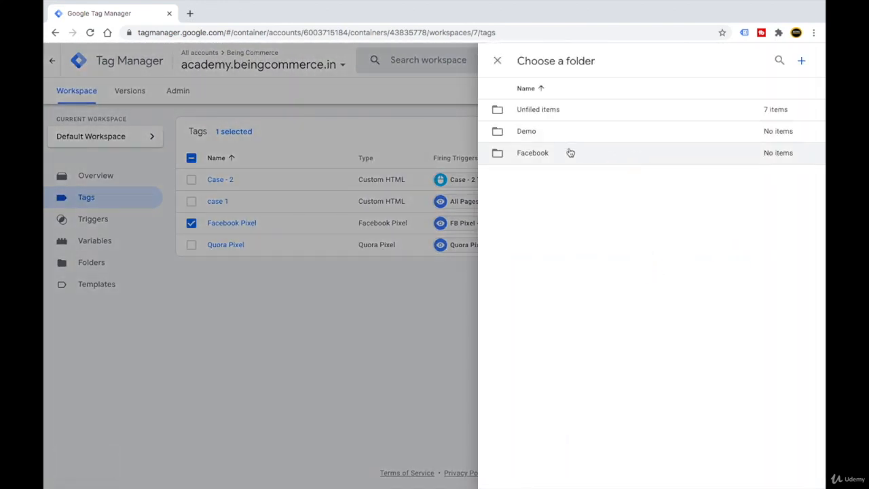
pyautogui.click(570, 153)
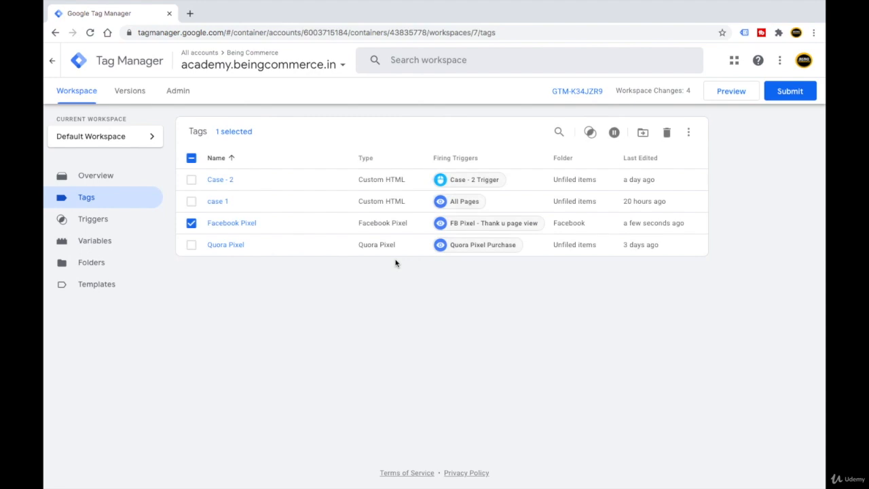
pyautogui.click(191, 224)
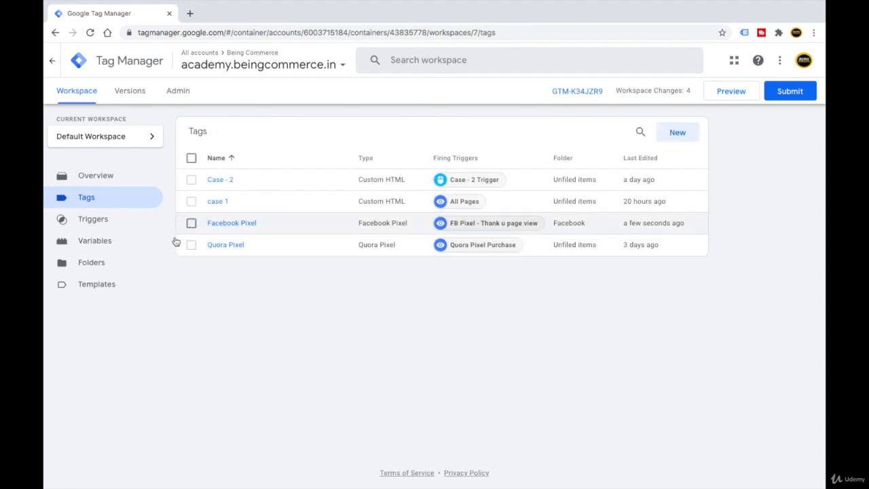
# Return to the folder list and expand the Facebook folder to check its contents.
pyautogui.click(101, 270)
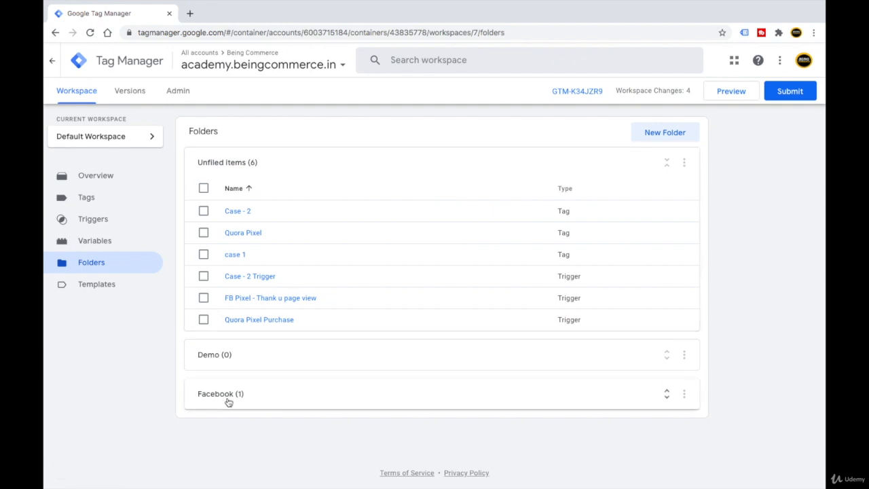
pyautogui.click(256, 401)
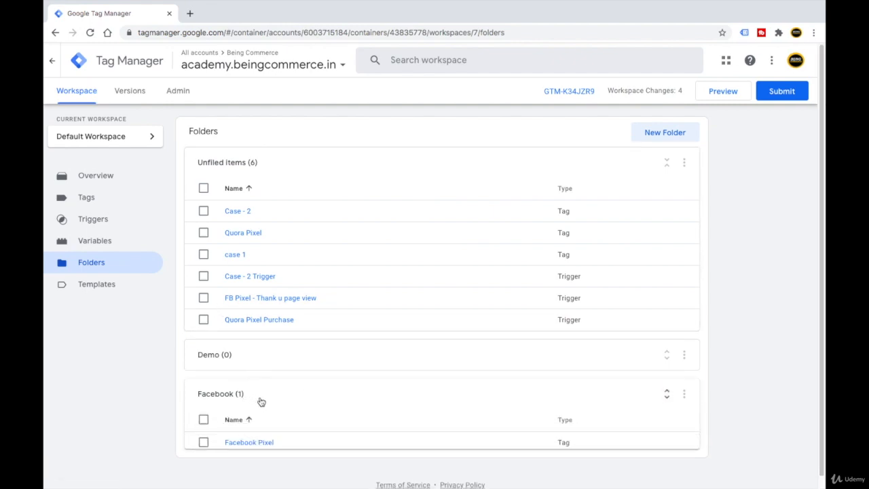
pyautogui.scroll(-1, 278, 412)
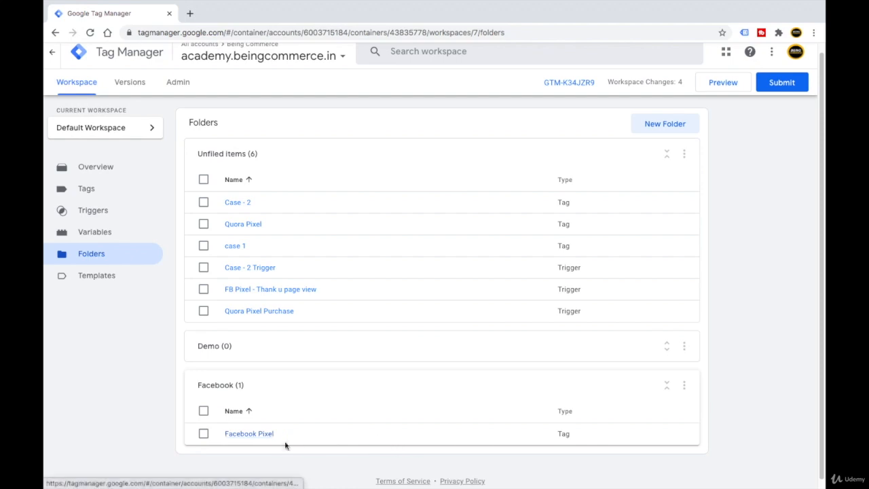
# Move the "FB Pixel - Thank u page view" trigger into the Facebook folder and check that folder's contents in the folder list.
pyautogui.click(119, 210)
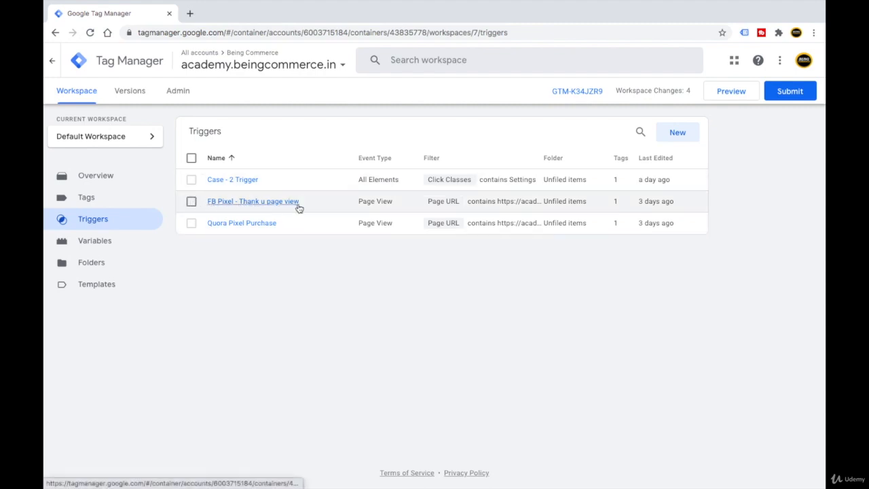
pyautogui.click(191, 202)
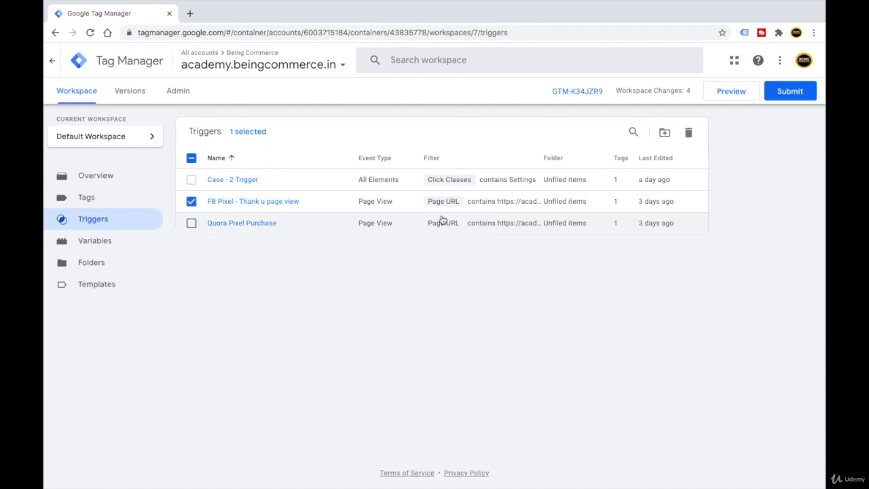
pyautogui.click(666, 135)
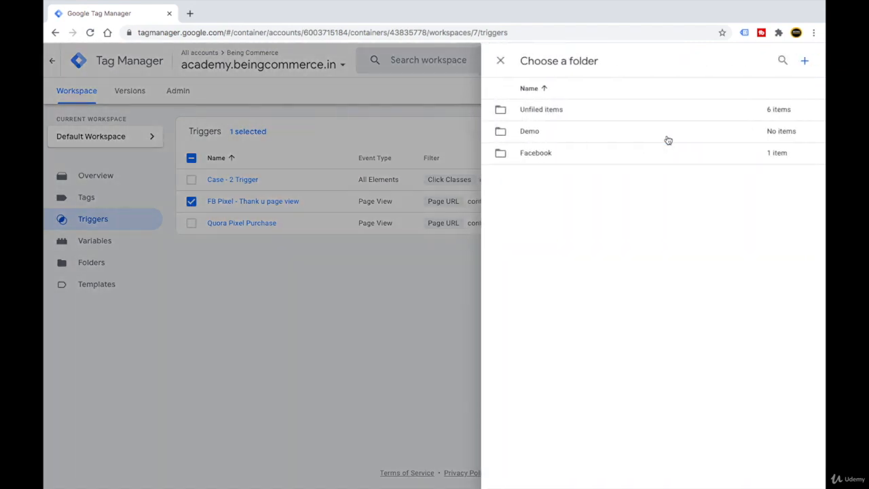
pyautogui.click(555, 162)
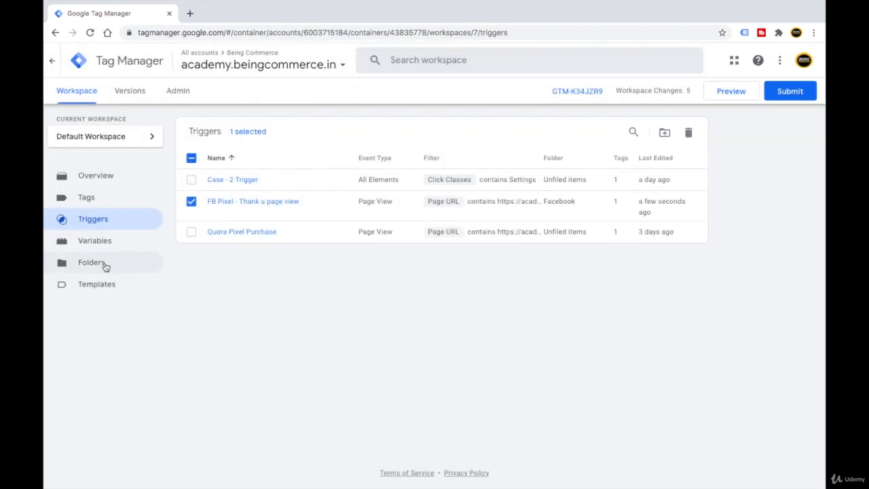
pyautogui.click(103, 263)
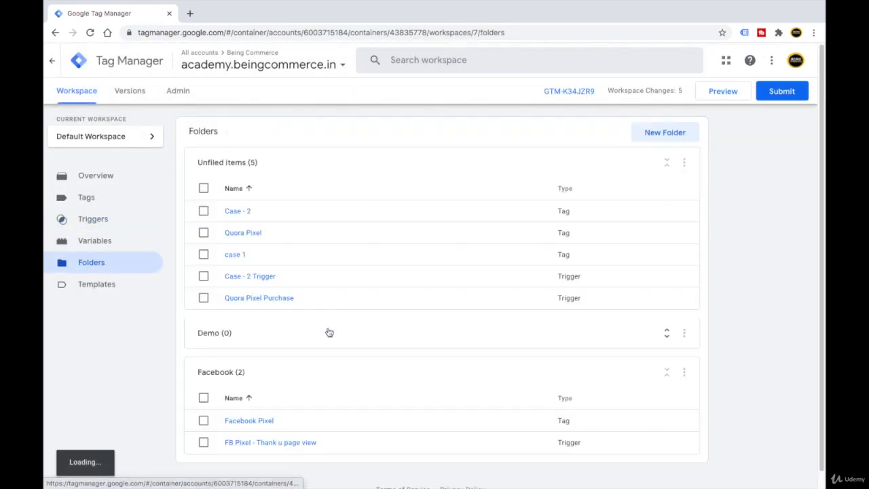
pyautogui.scroll(-1, 319, 333)
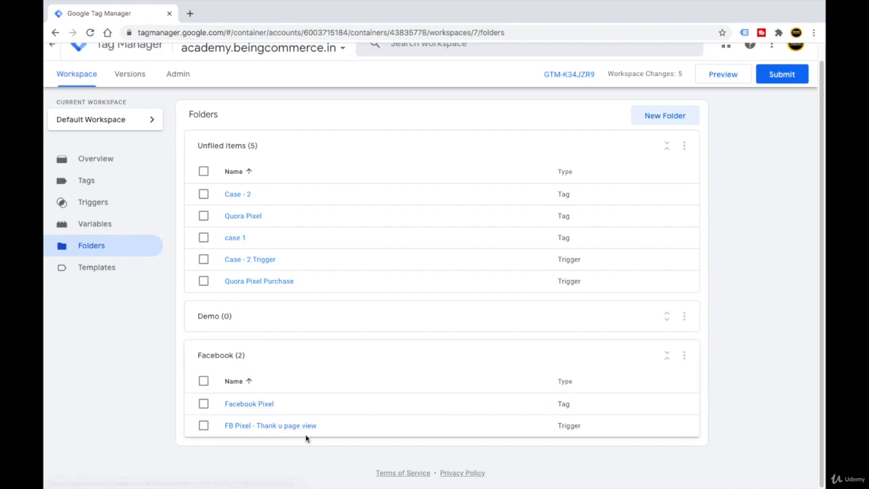
pyautogui.click(267, 357)
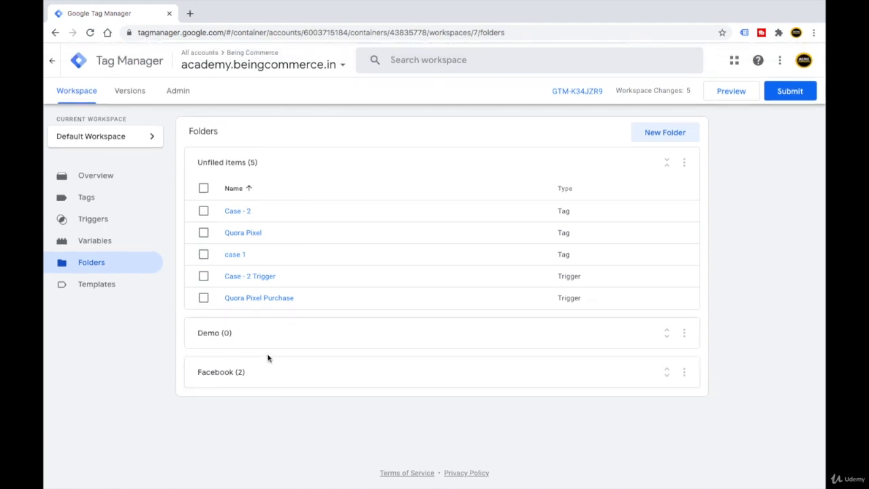
# Rename the Demo folder as "Google Ads".
pyautogui.click(685, 333)
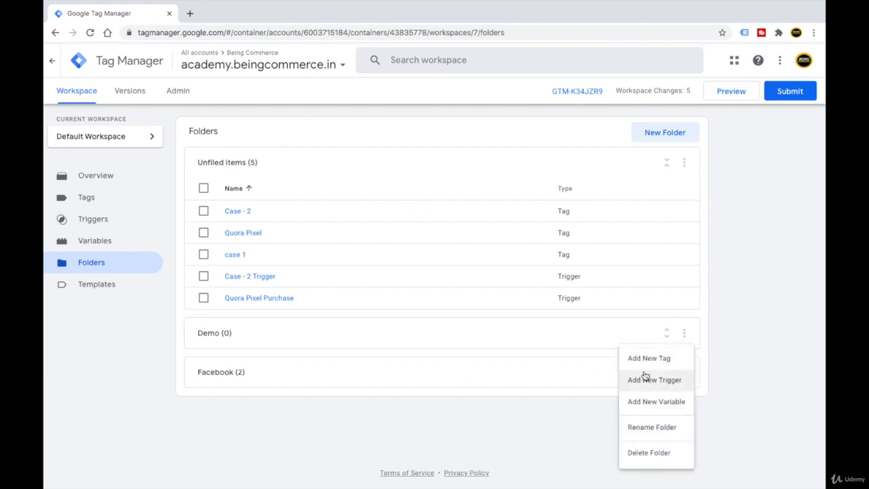
pyautogui.click(652, 427)
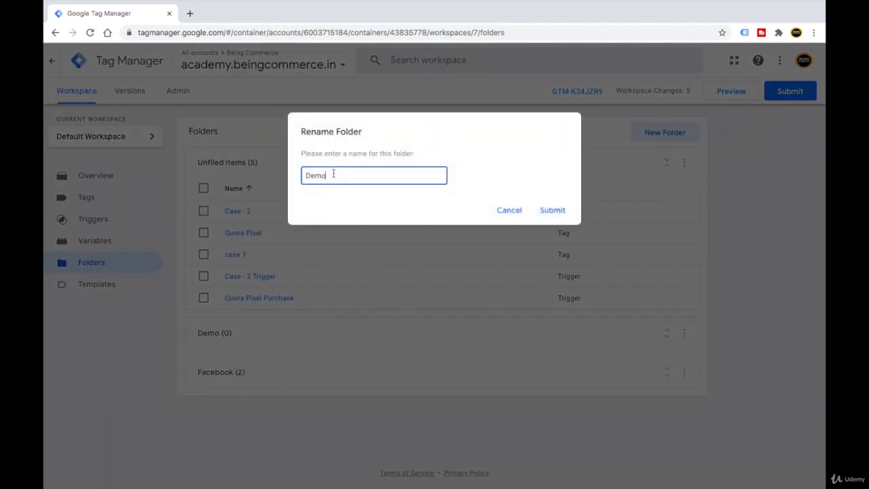
pyautogui.moveTo(333, 174); pyautogui.dragTo(302, 173)
pyautogui.write('Google Ads')
pyautogui.click(553, 210)
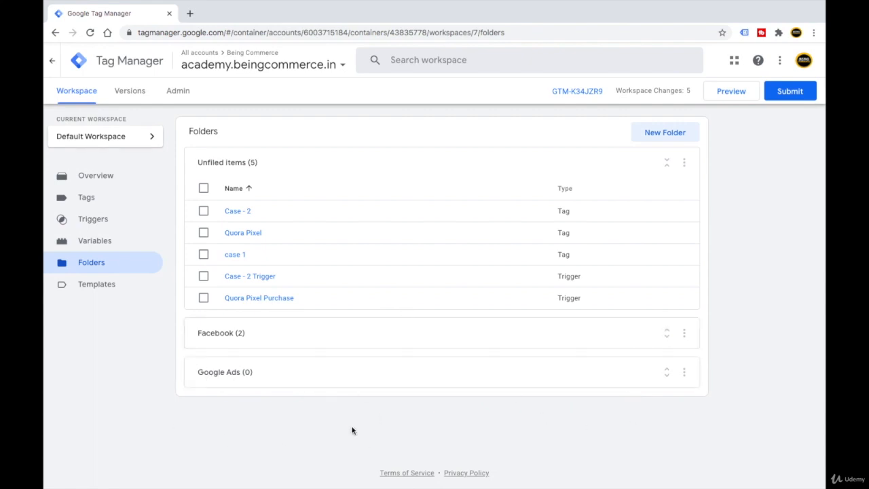
# Delete the Google Ads folder from the container.
pyautogui.click(684, 372)
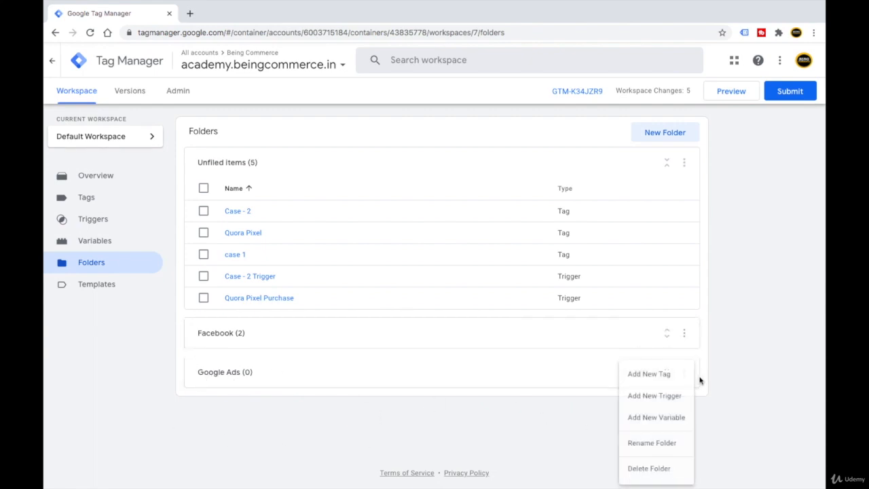
pyautogui.click(657, 469)
pyautogui.click(513, 183)
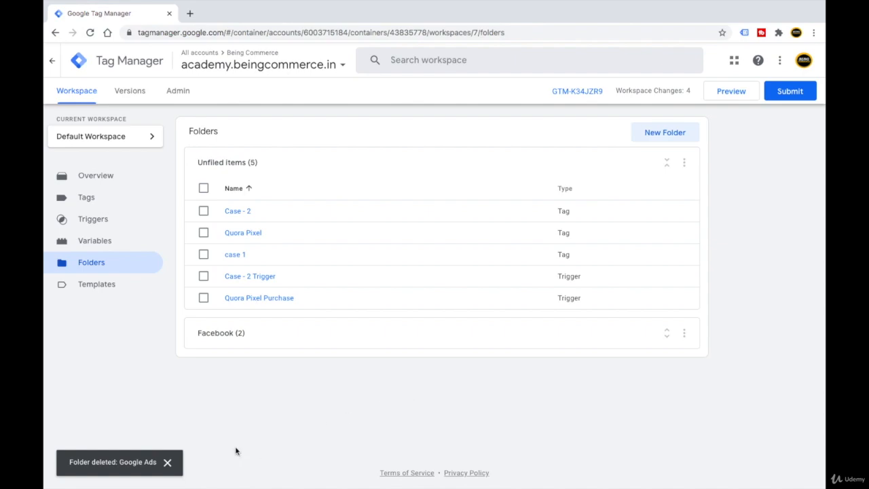
# Select all tags in the container's Tags list and clear the selection again.
pyautogui.press('super+Tab')
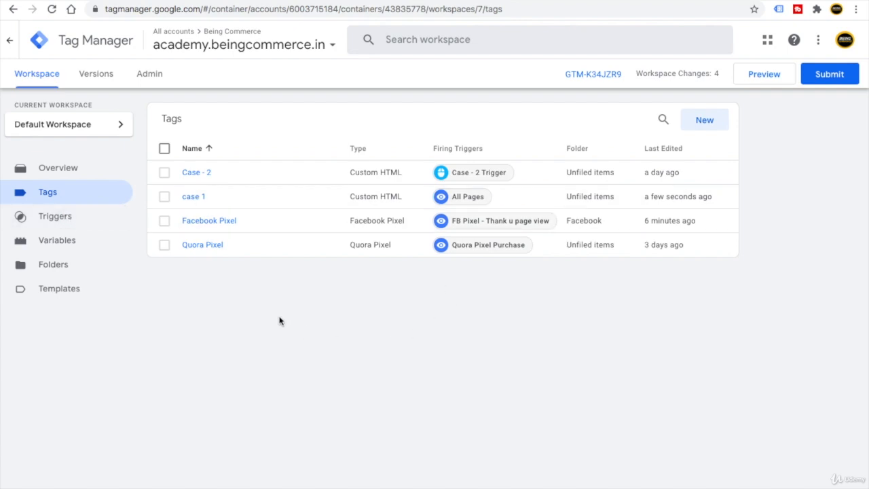
pyautogui.click(165, 173)
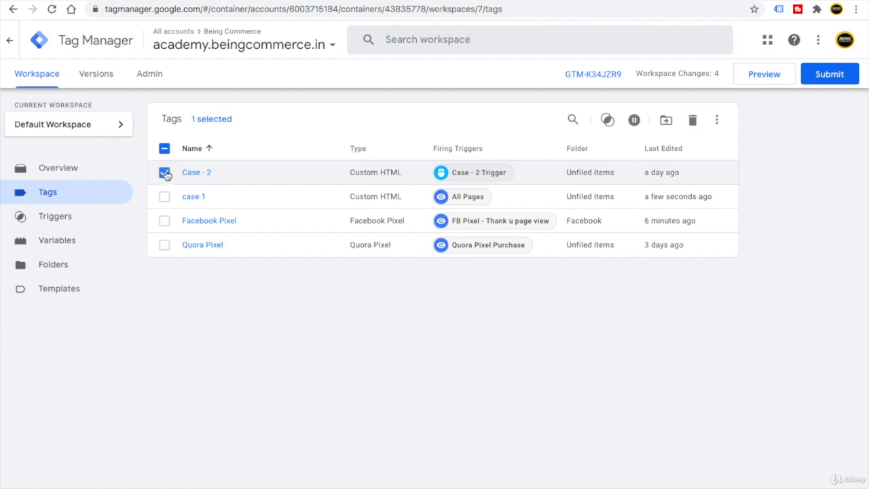
pyautogui.click(165, 148)
pyautogui.click(165, 148)
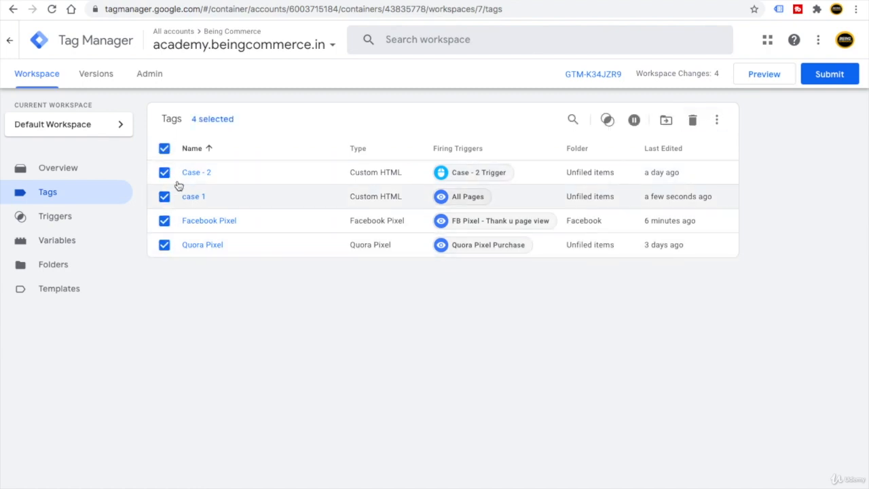
pyautogui.click(164, 148)
# Pause the "case 1" tag, unpause it again, and clear its selection.
pyautogui.click(169, 197)
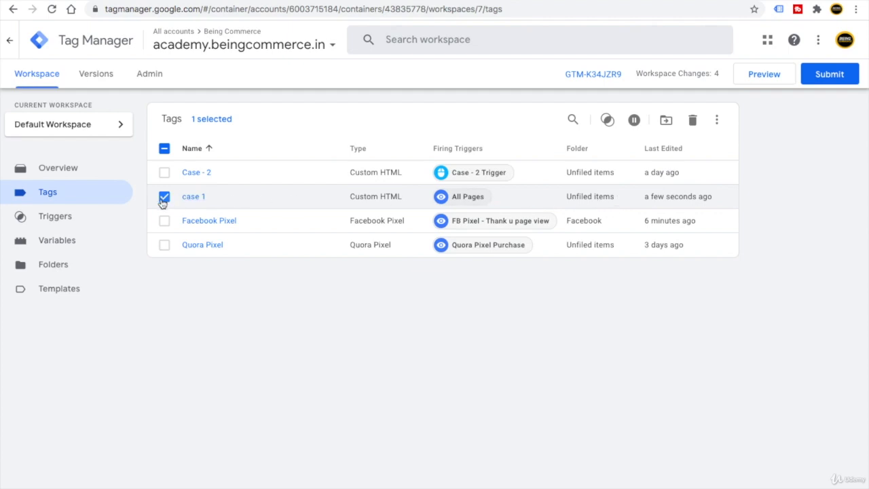
pyautogui.click(634, 121)
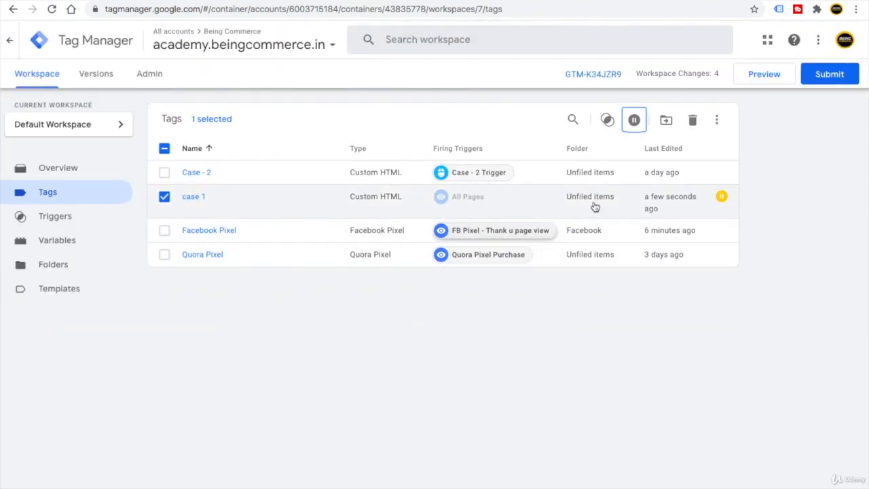
pyautogui.click(632, 120)
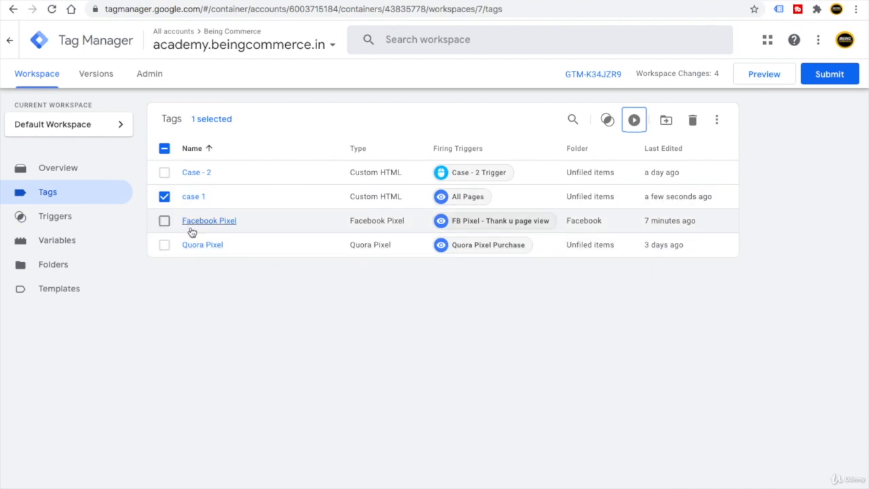
pyautogui.click(165, 196)
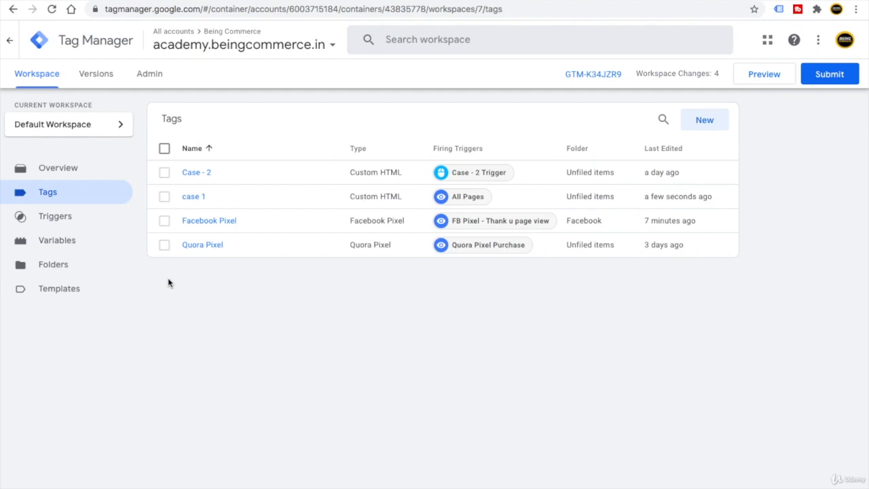
# Delete the "Case - 2", "case 1" and "Facebook Pixel" tags together from the container.
pyautogui.click(165, 173)
pyautogui.click(164, 197)
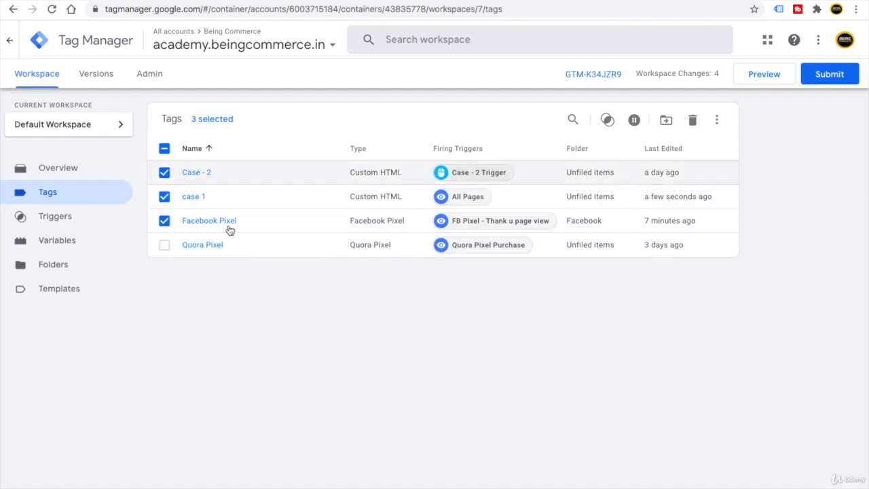
pyautogui.click(691, 122)
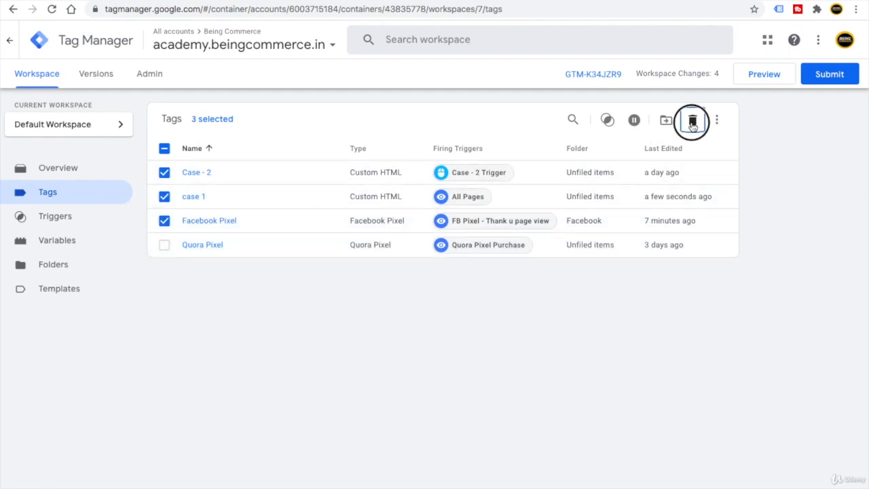
pyautogui.click(554, 176)
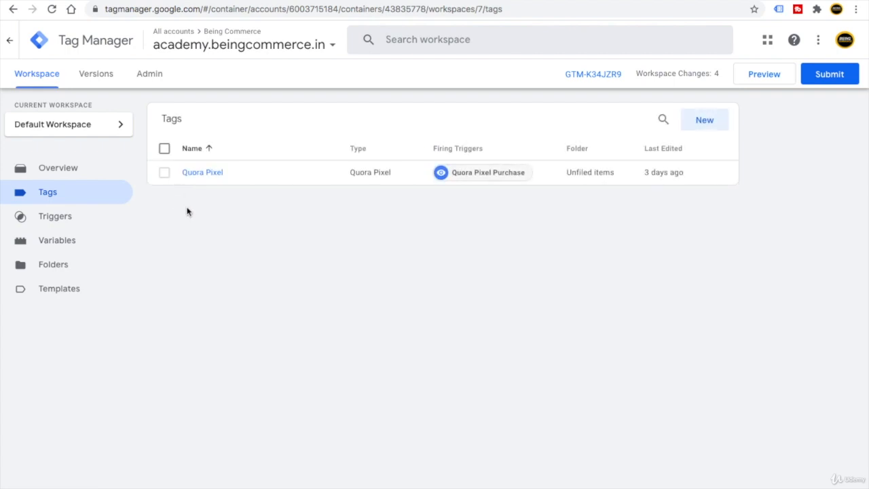
# Delete the "Case - 2 Trigger" and "FB Pixel - Thank u page view" triggers together.
pyautogui.click(40, 219)
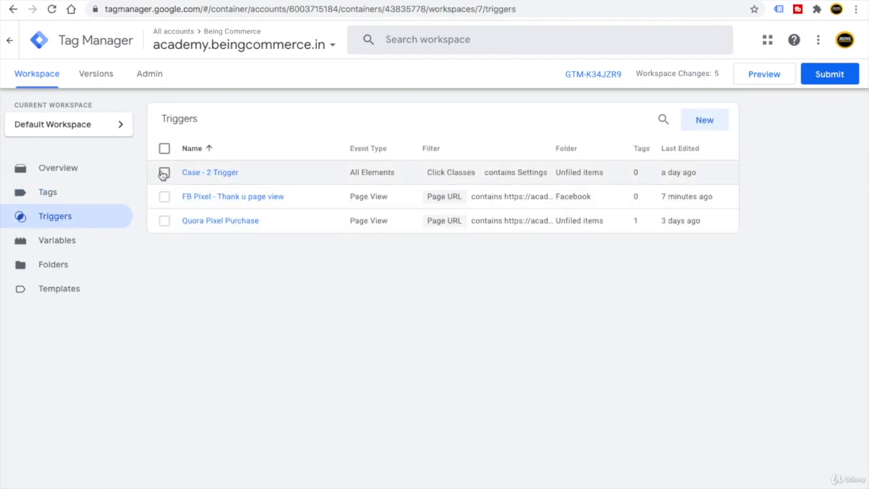
pyautogui.click(165, 173)
pyautogui.click(164, 196)
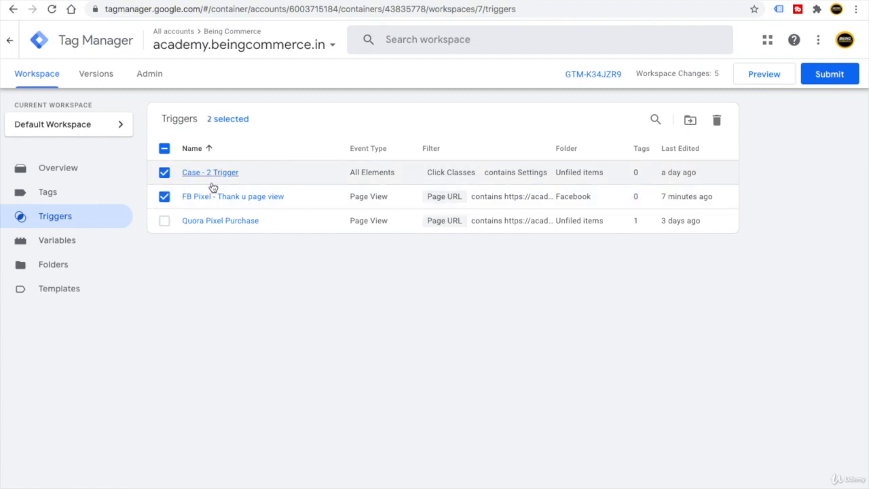
pyautogui.click(716, 120)
pyautogui.click(553, 175)
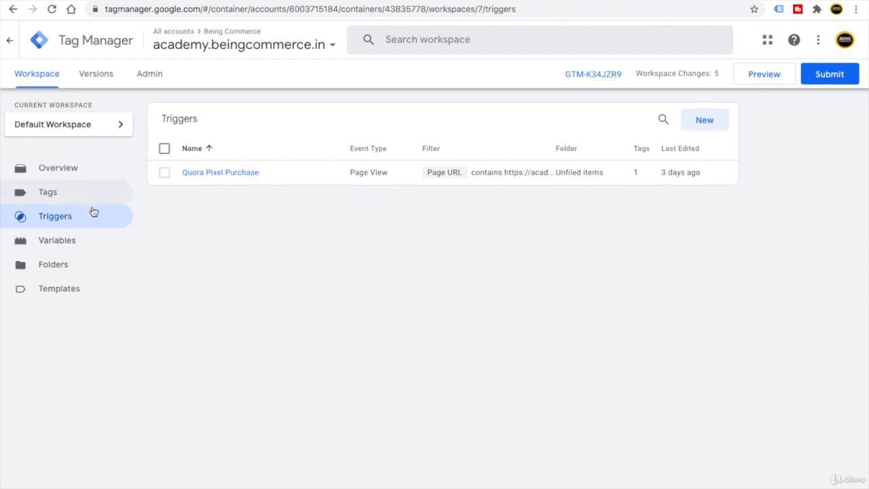
# Disable the built-in Event variable, enable it again, and look through the other available built-in variables.
pyautogui.click(57, 242)
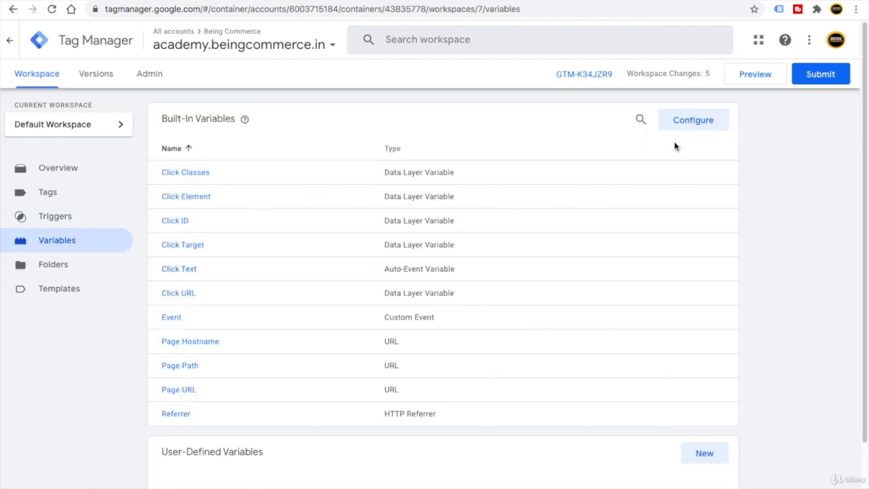
pyautogui.click(688, 120)
pyautogui.click(505, 235)
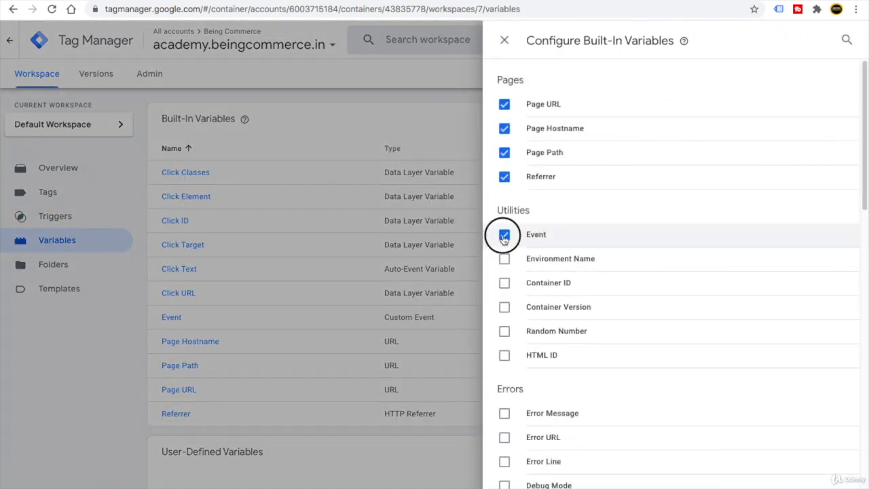
pyautogui.click(505, 235)
pyautogui.scroll(-1, 502, 287)
pyautogui.scroll(-10, 543, 305)
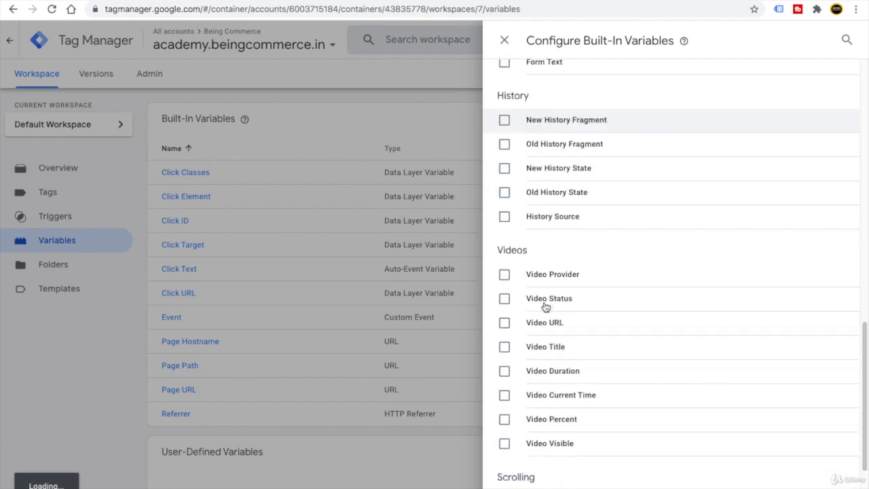
pyautogui.scroll(8, 543, 304)
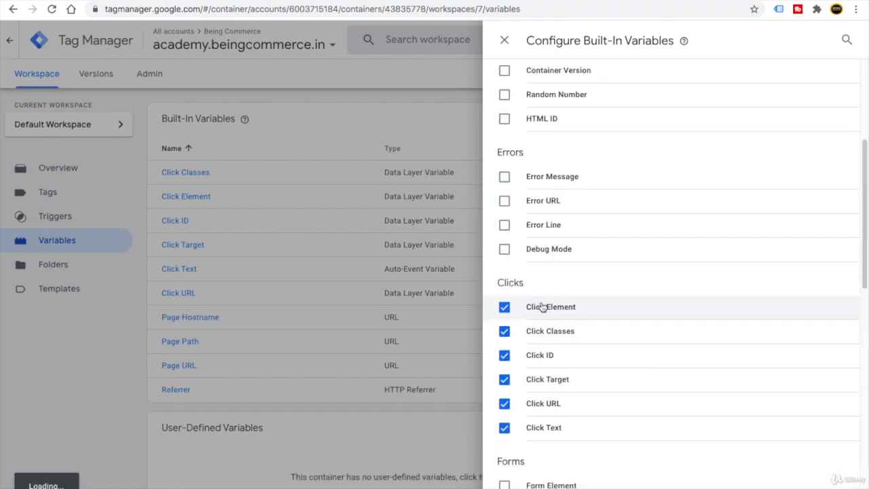
pyautogui.click(505, 40)
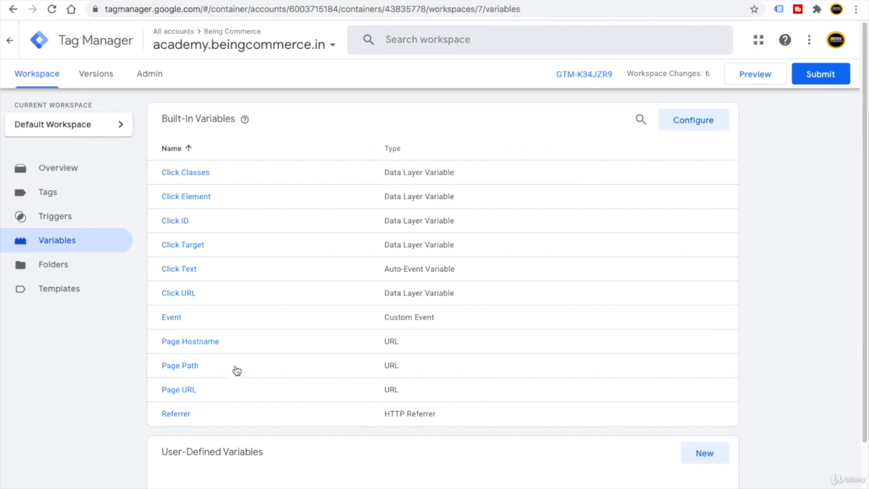
# Delete the empty Facebook folder from the container's Folders section.
pyautogui.click(90, 265)
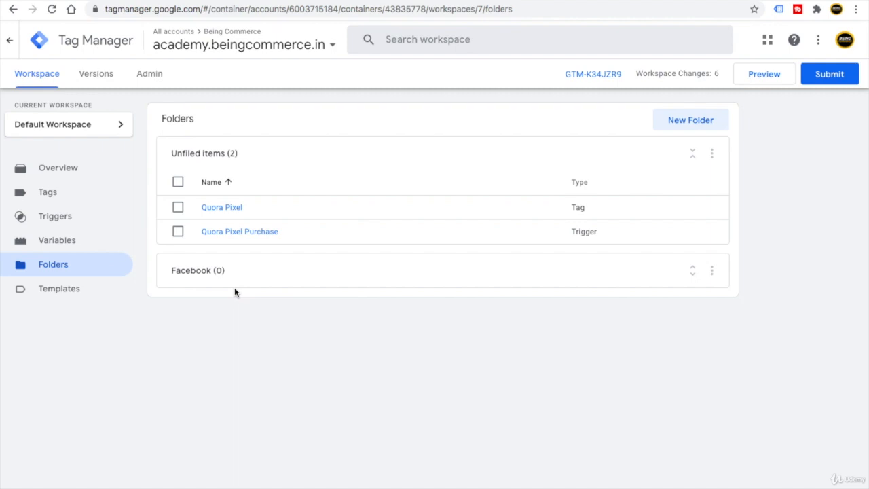
pyautogui.click(711, 272)
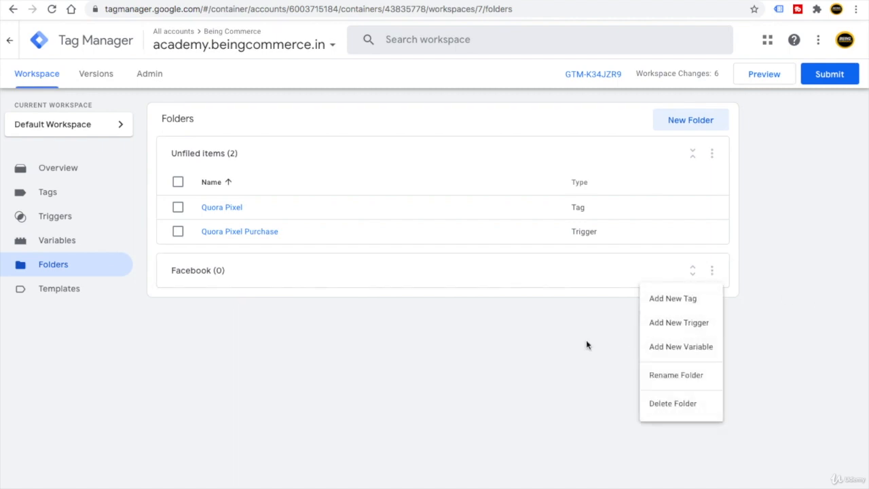
pyautogui.click(514, 339)
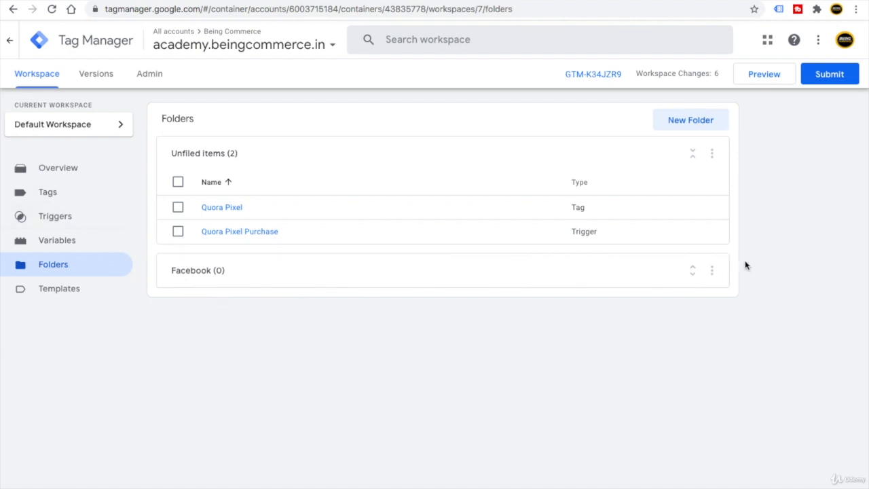
pyautogui.click(711, 270)
pyautogui.click(679, 403)
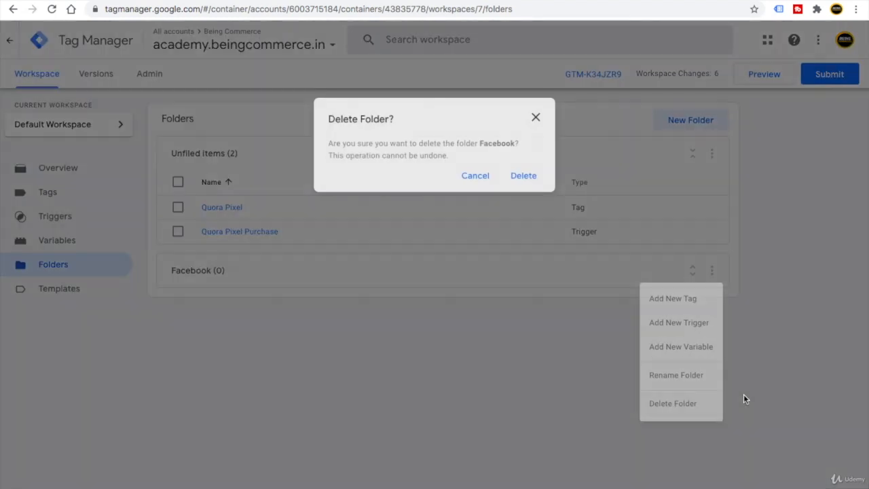
pyautogui.click(538, 182)
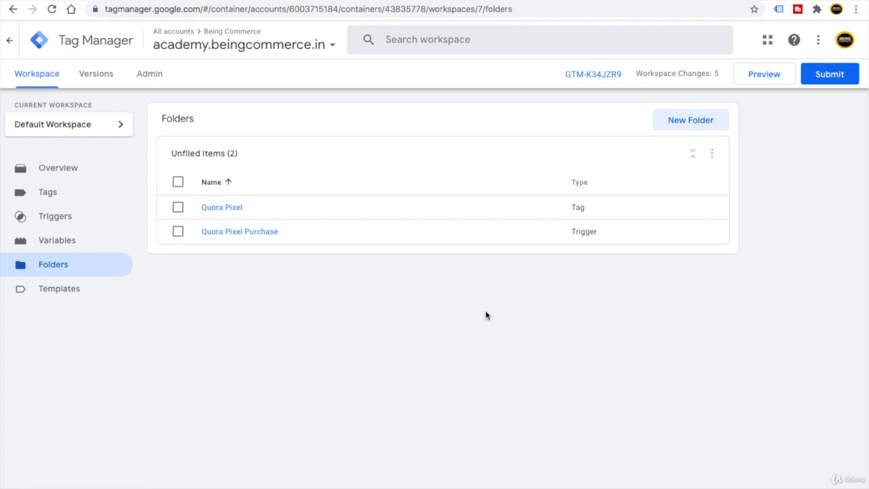
# Review the list of pending workspace changes in the container's overview.
pyautogui.click(85, 174)
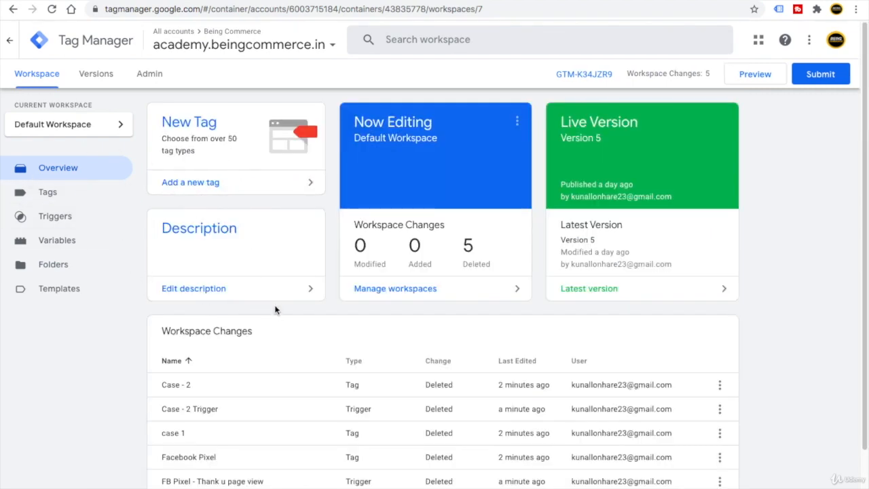
pyautogui.scroll(-1, 181, 294)
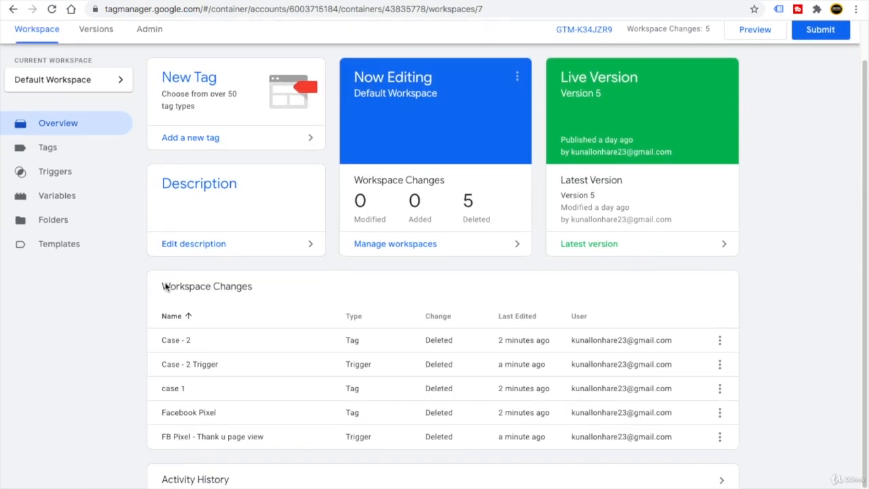
pyautogui.moveTo(164, 285); pyautogui.dragTo(280, 285)
pyautogui.click(225, 290)
pyautogui.scroll(1, 204, 296)
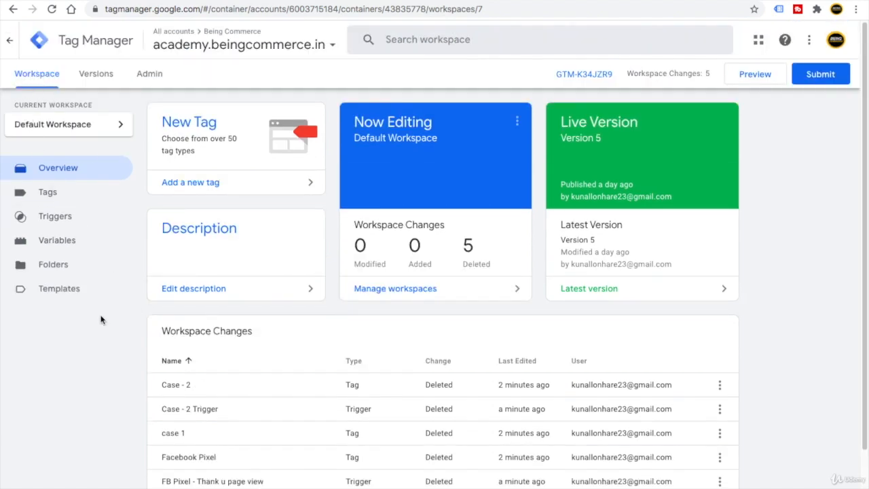
# Look through the workspace's Activity History down to the older entries and close it.
pyautogui.scroll(-1, 292, 351)
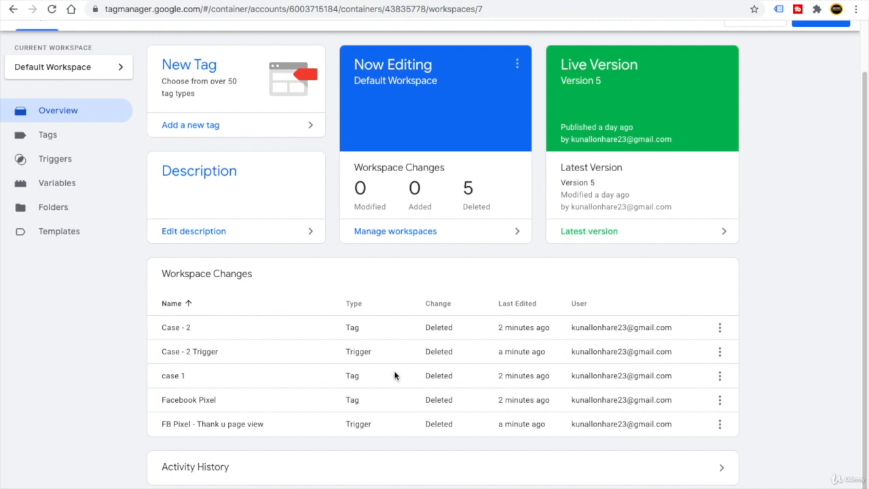
pyautogui.click(230, 469)
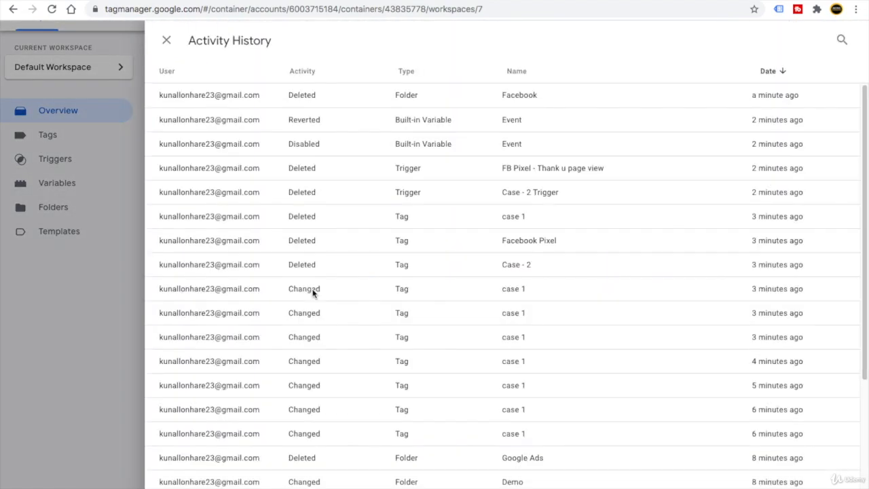
pyautogui.scroll(-5, 313, 292)
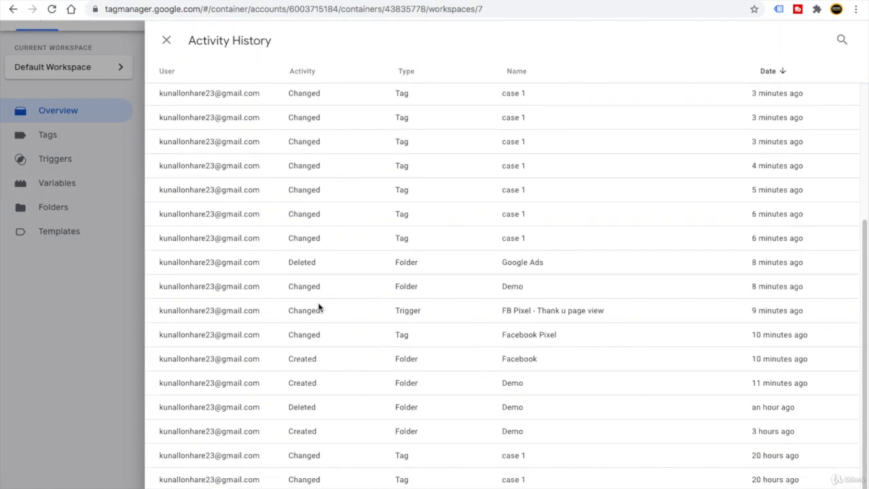
pyautogui.click(49, 306)
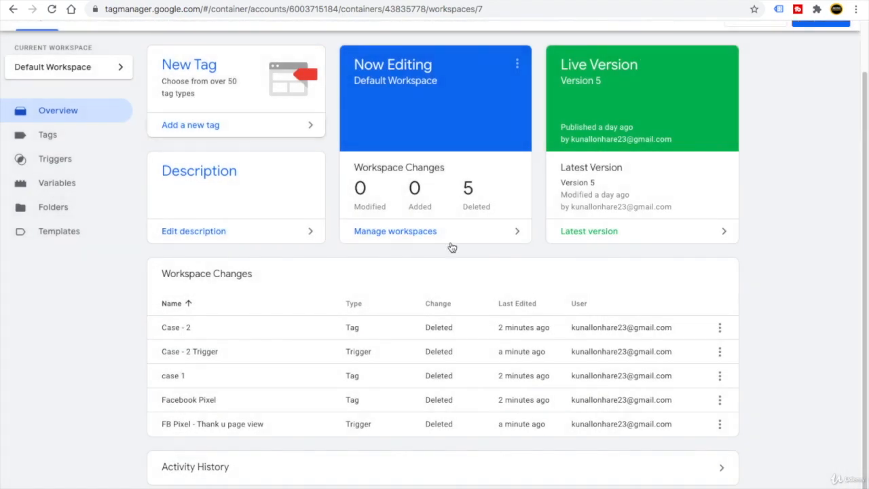